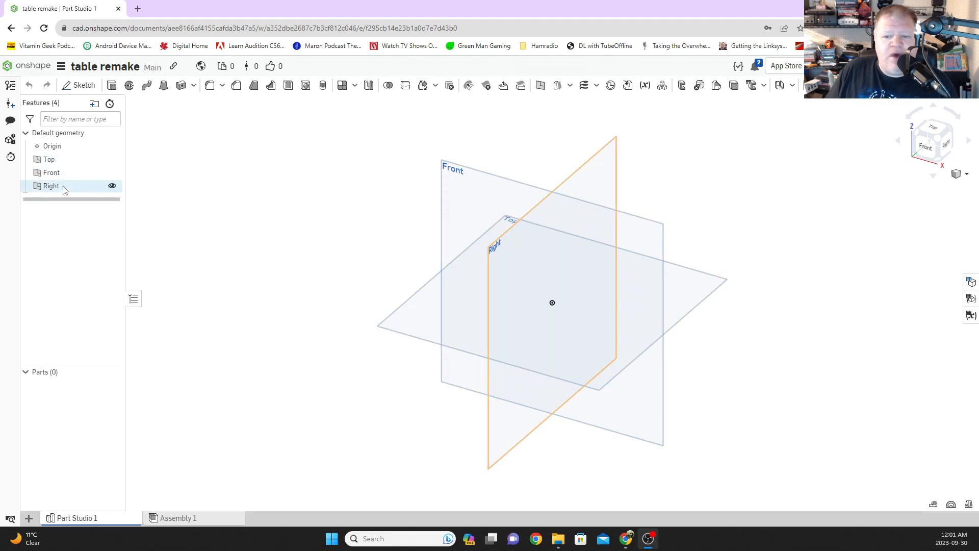
Select the Top plane and hide the Front and Right planes.
click(51, 160)
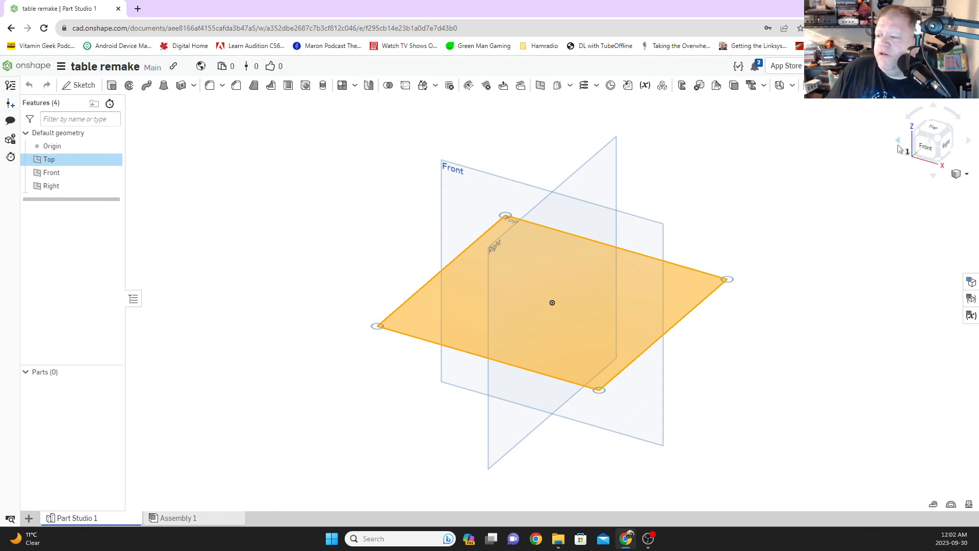
click(929, 124)
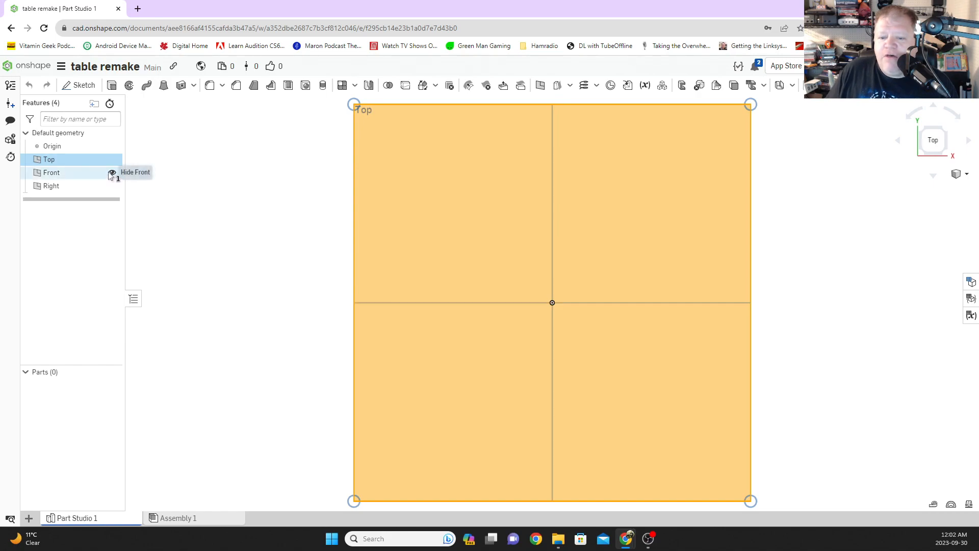
click(111, 173)
click(112, 186)
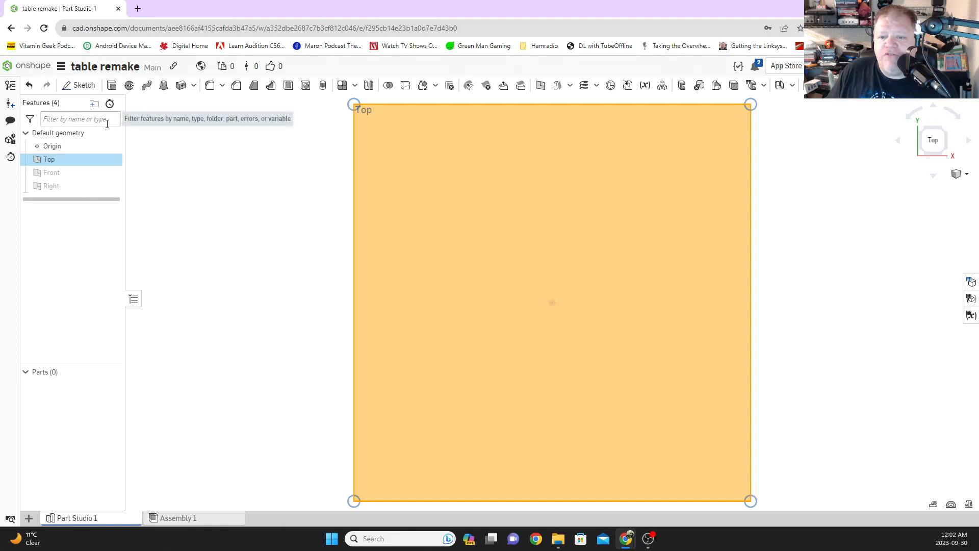
Create a sketch on the Top plane and draw a corner rectangle about 169 mm wide and 107 mm high around the origin.
click(78, 85)
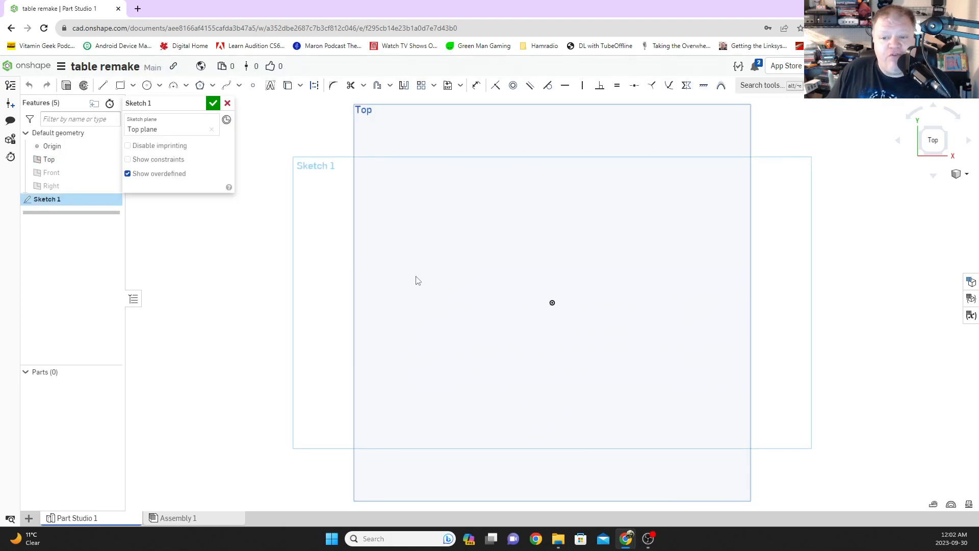
click(213, 103)
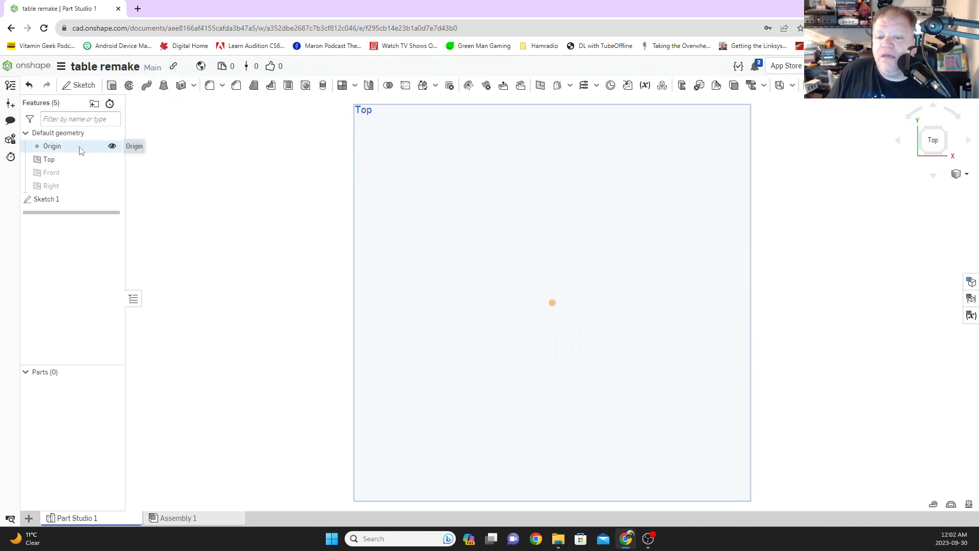
double_click(65, 204)
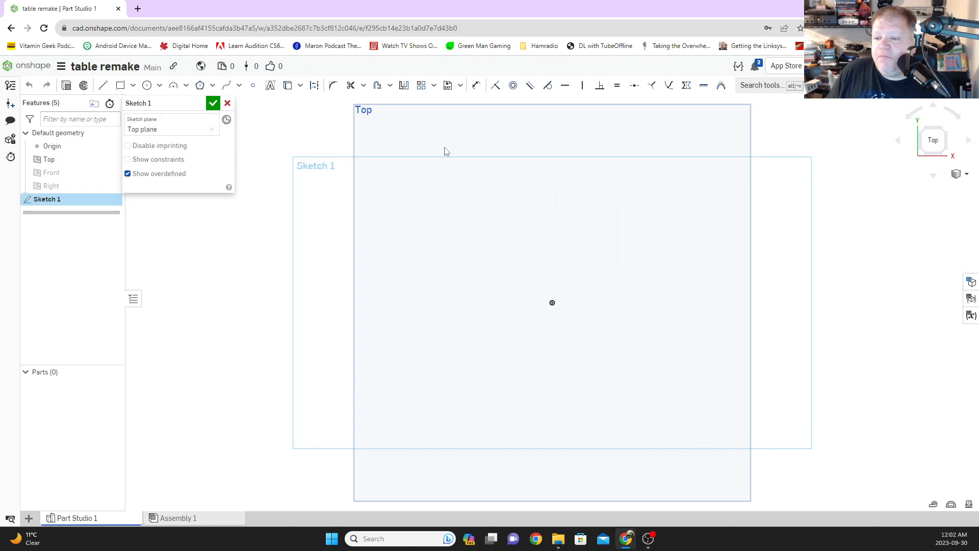
click(121, 86)
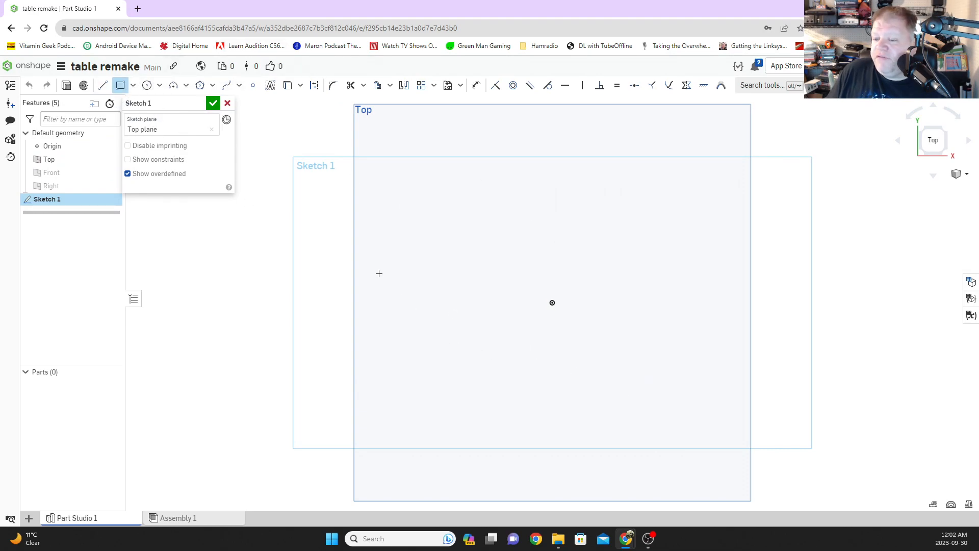
drag(336, 188, 774, 472)
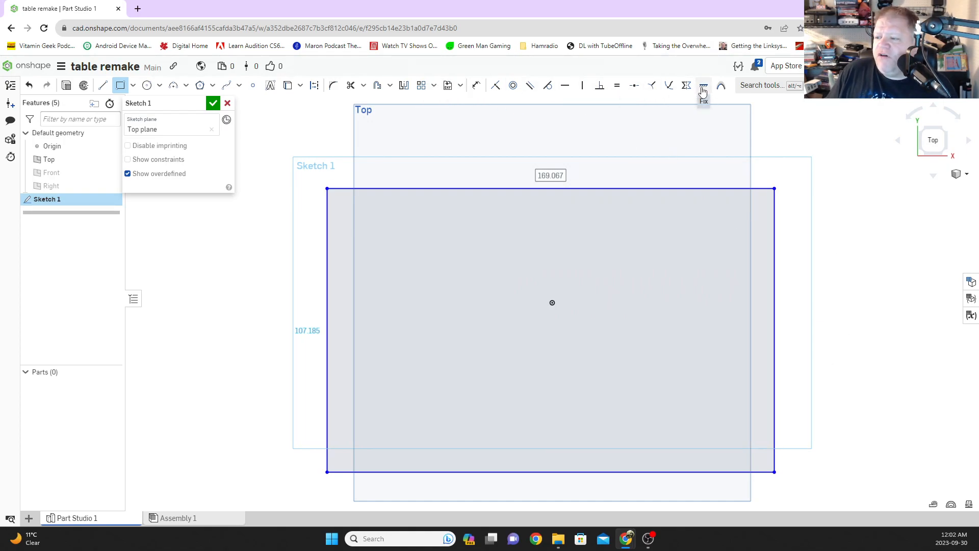
Dimension the rectangle's height between its two horizontal edges as 200 mm.
click(476, 87)
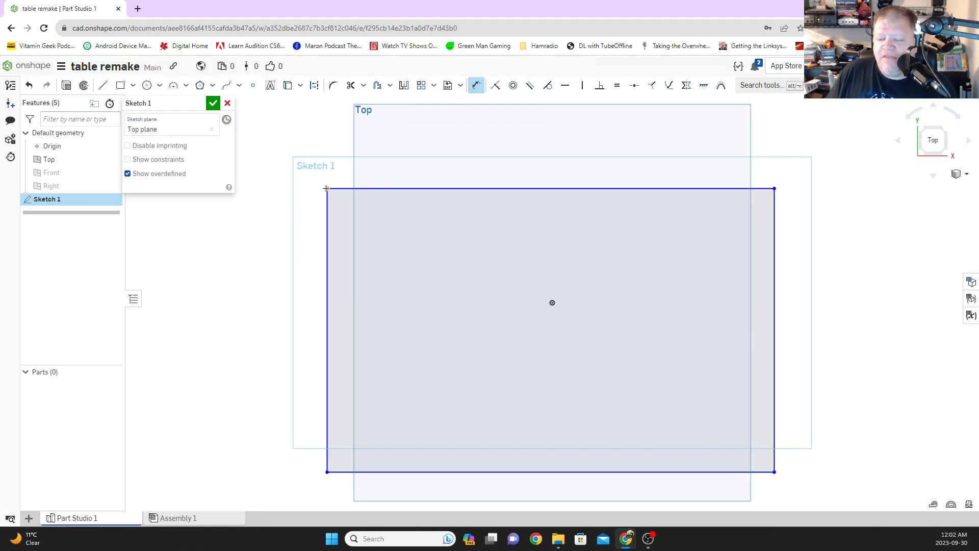
click(494, 187)
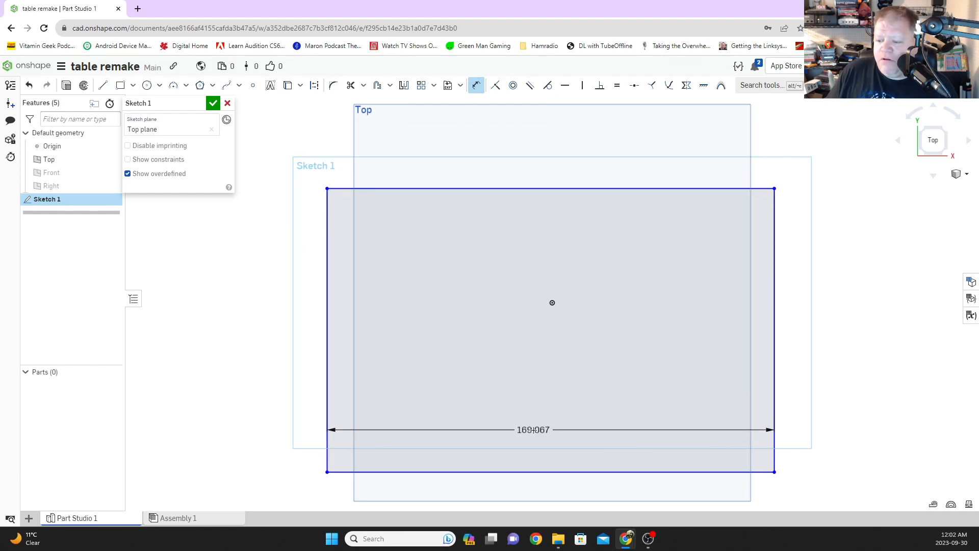
click(541, 471)
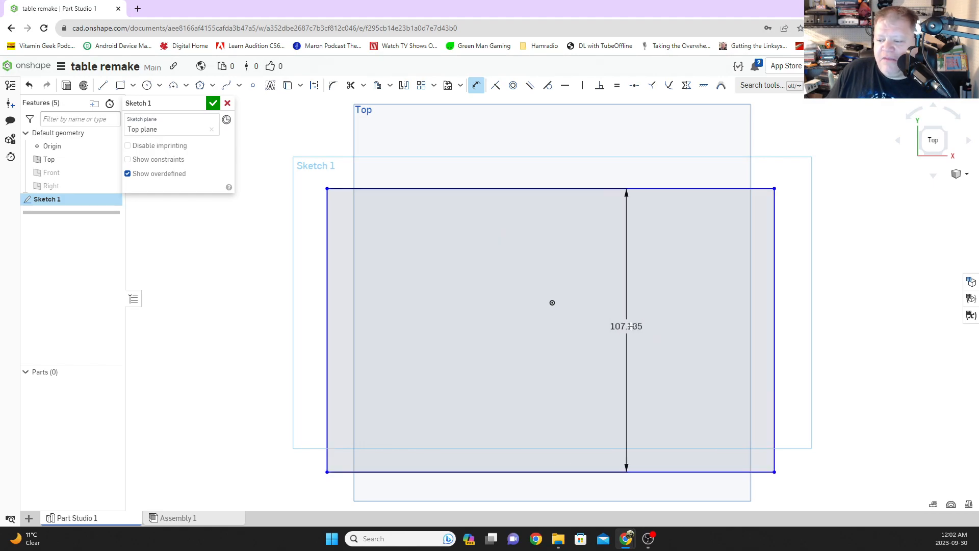
click(580, 316)
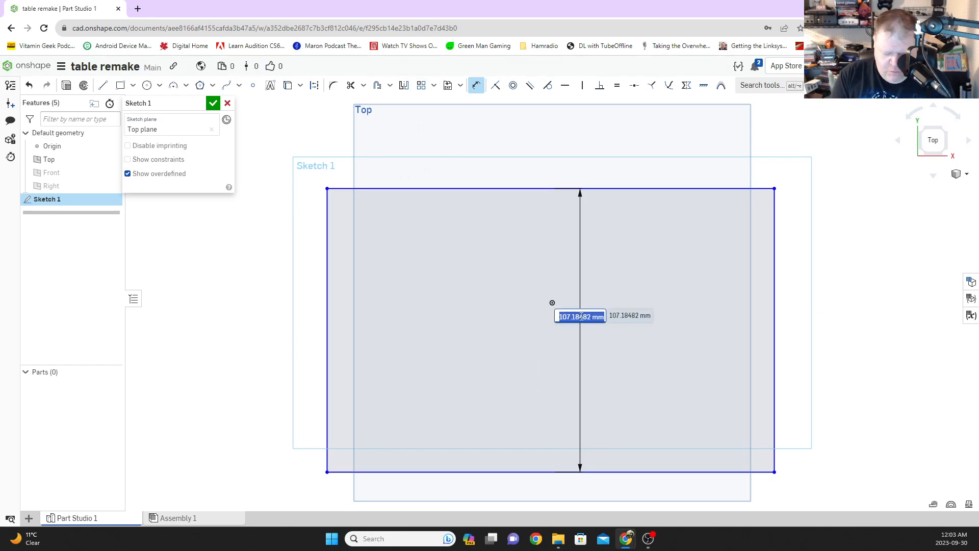
text(200)
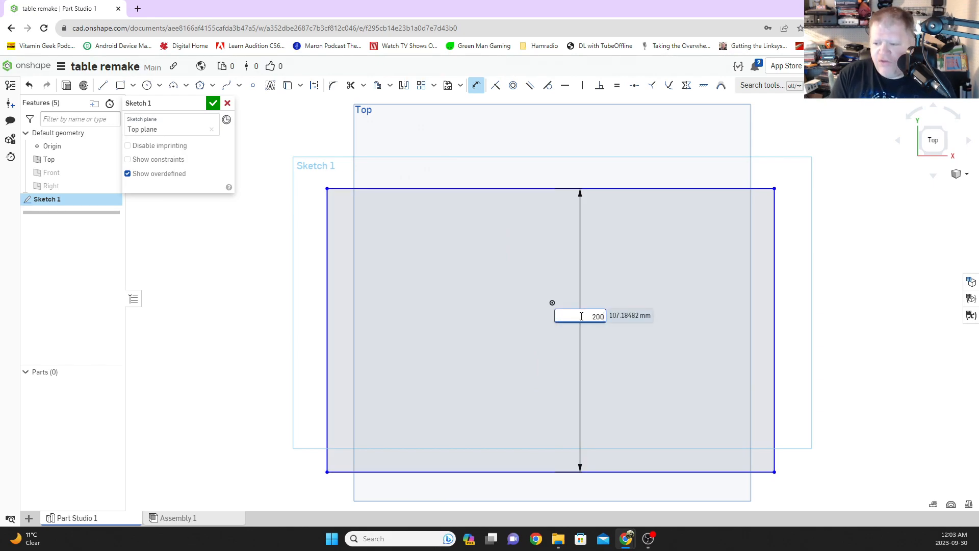
key(Return)
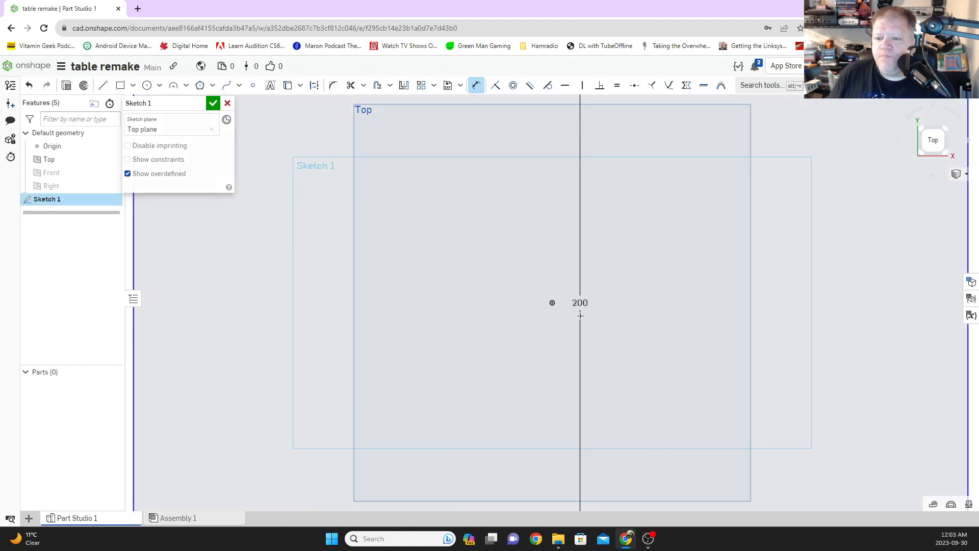
Dimension the rectangle's width between its two vertical edges as 200 mm and finish the sketch.
key(f)
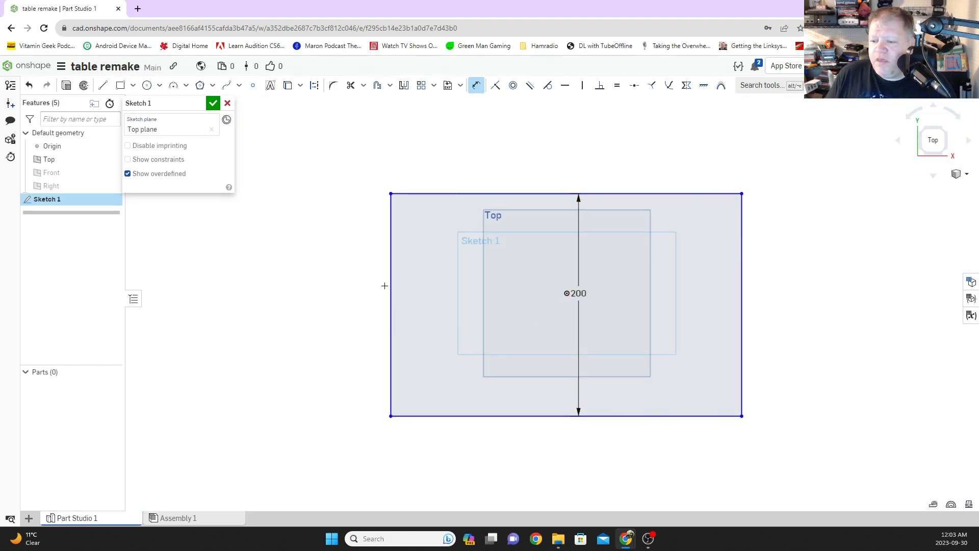
click(391, 284)
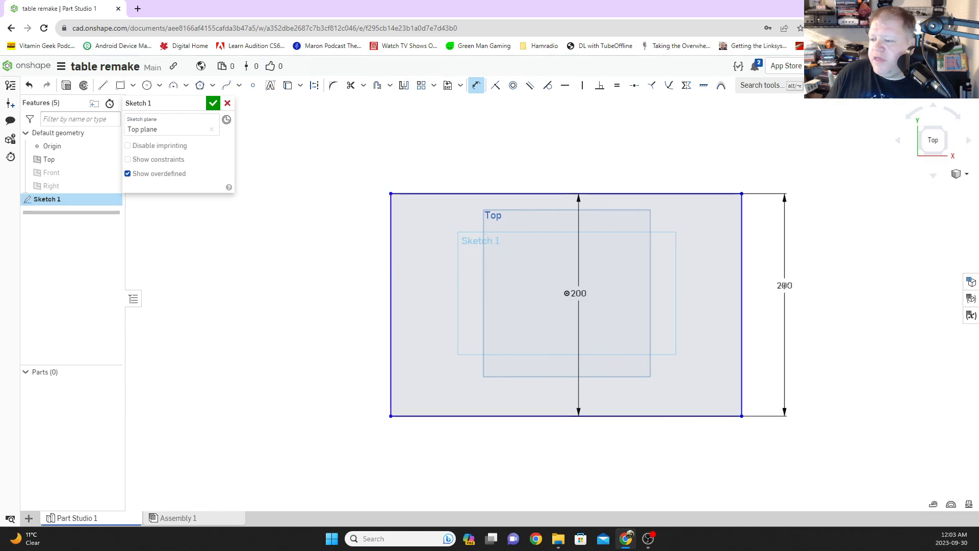
click(742, 281)
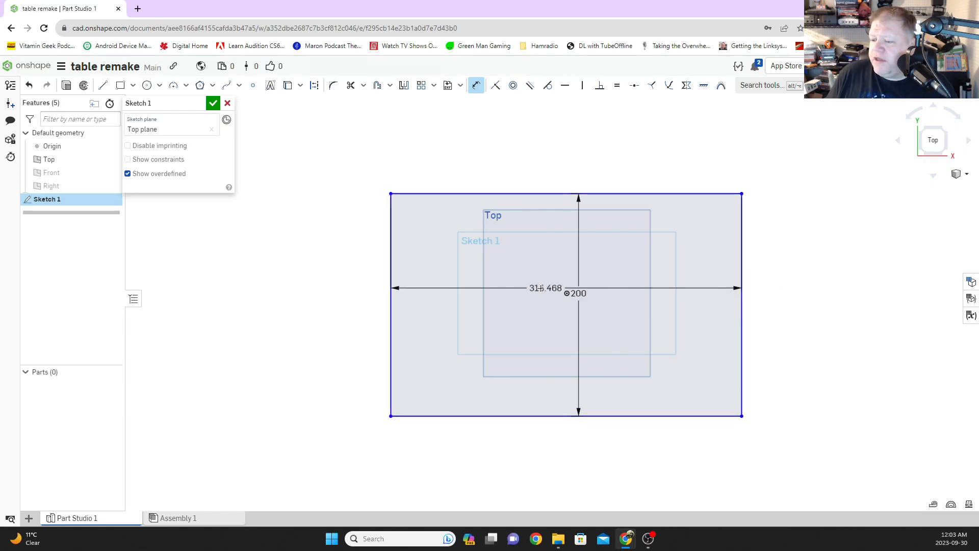
click(515, 287)
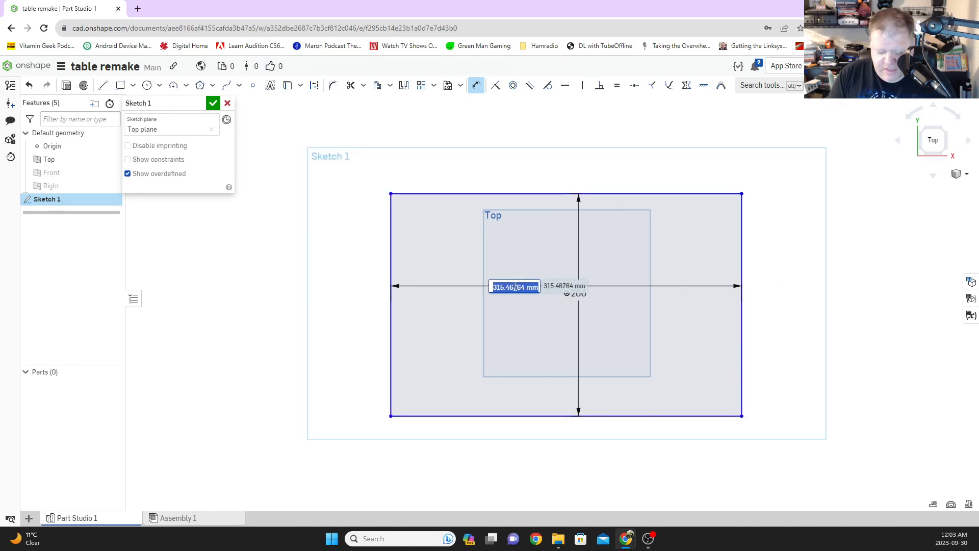
text(200)
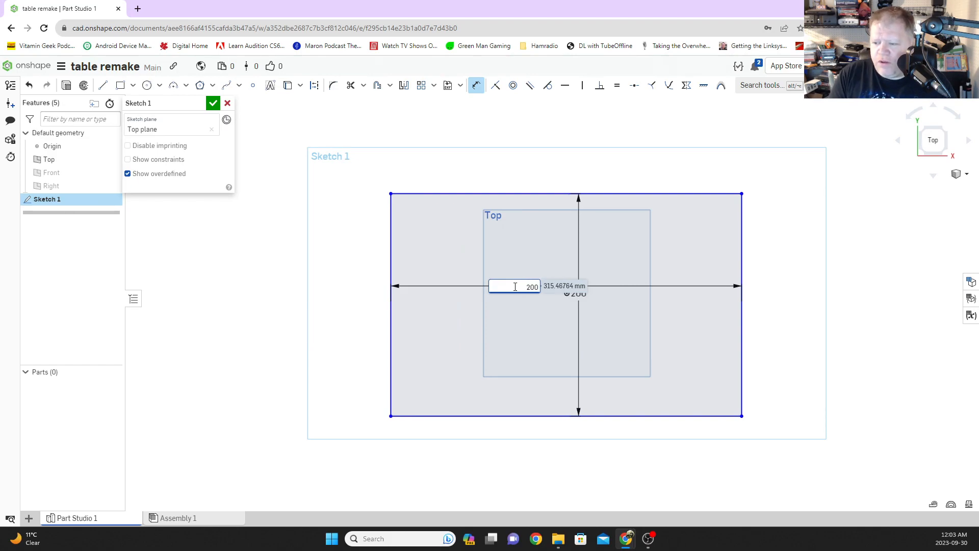
key(Return)
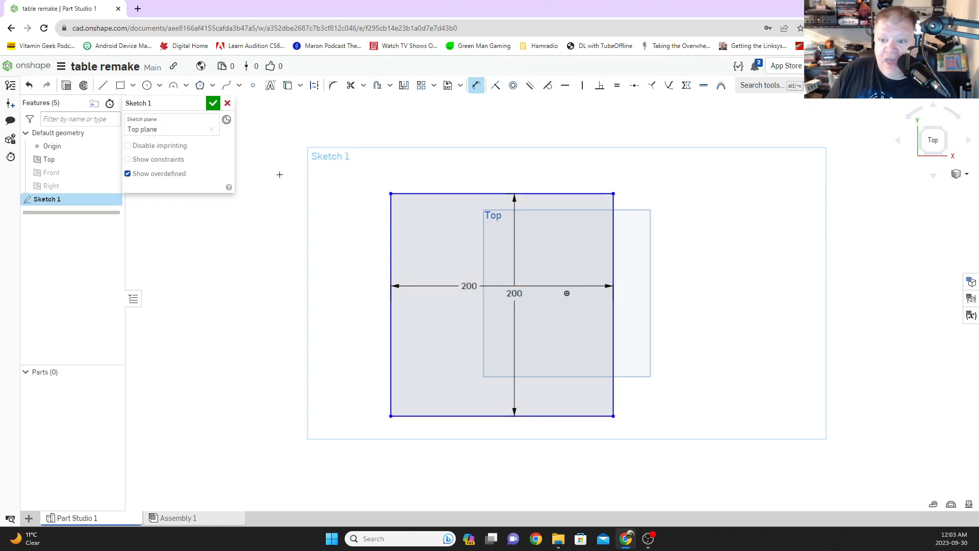
click(212, 103)
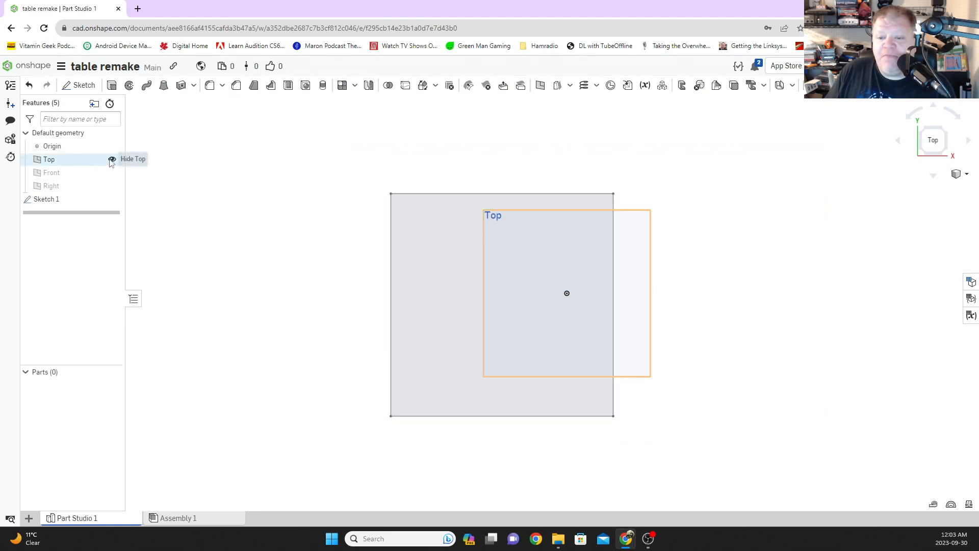
Hide the Top plane and extrude the square sketch region as a new solid with a blind depth of 10 mm.
click(112, 159)
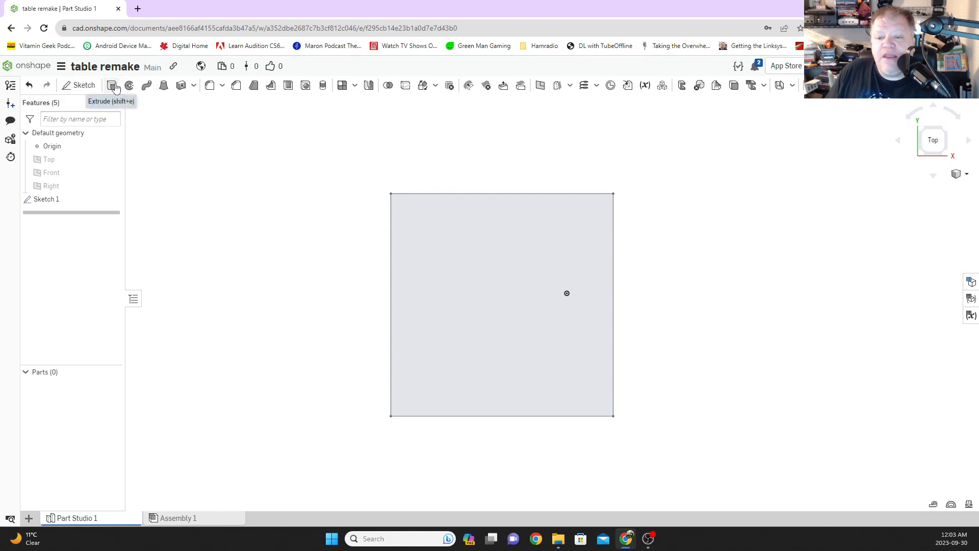
click(487, 326)
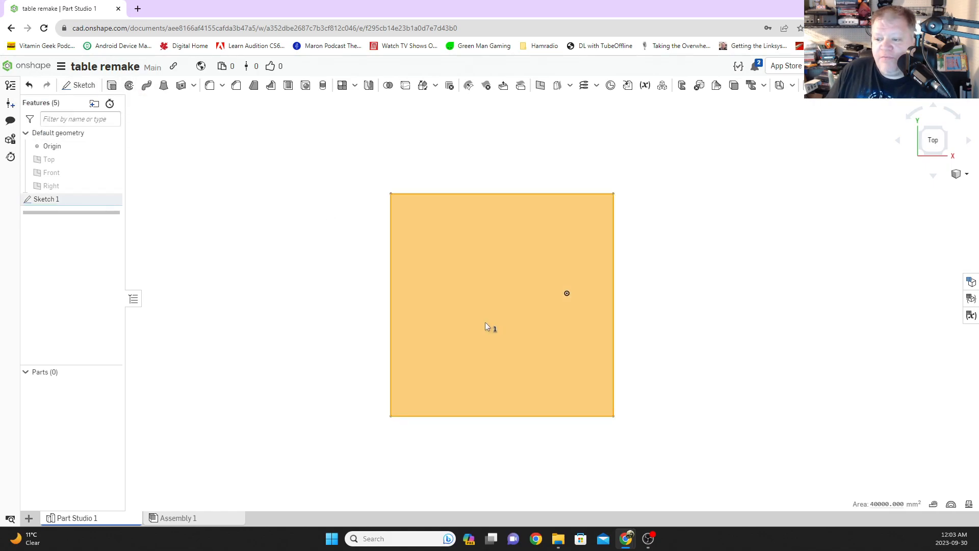
click(112, 85)
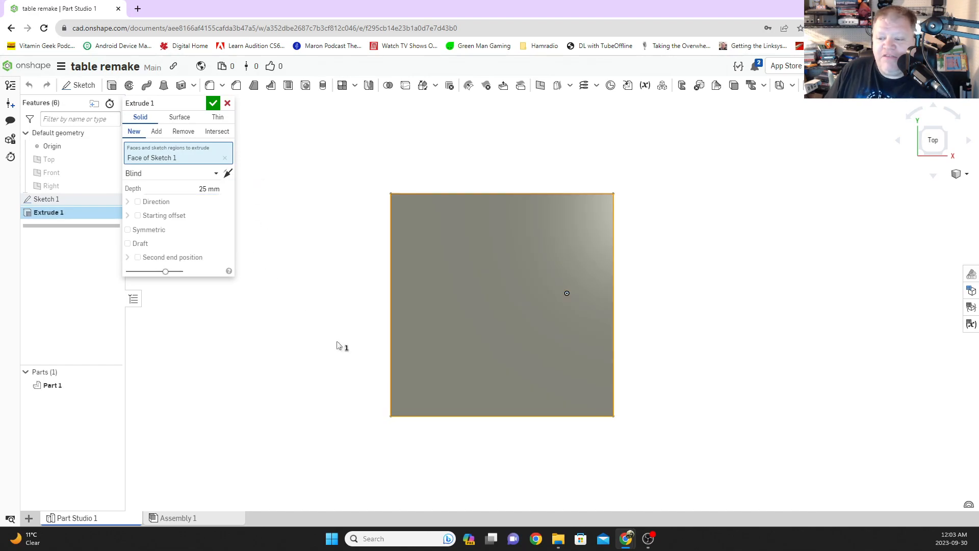
right_drag(319, 341, 260, 235)
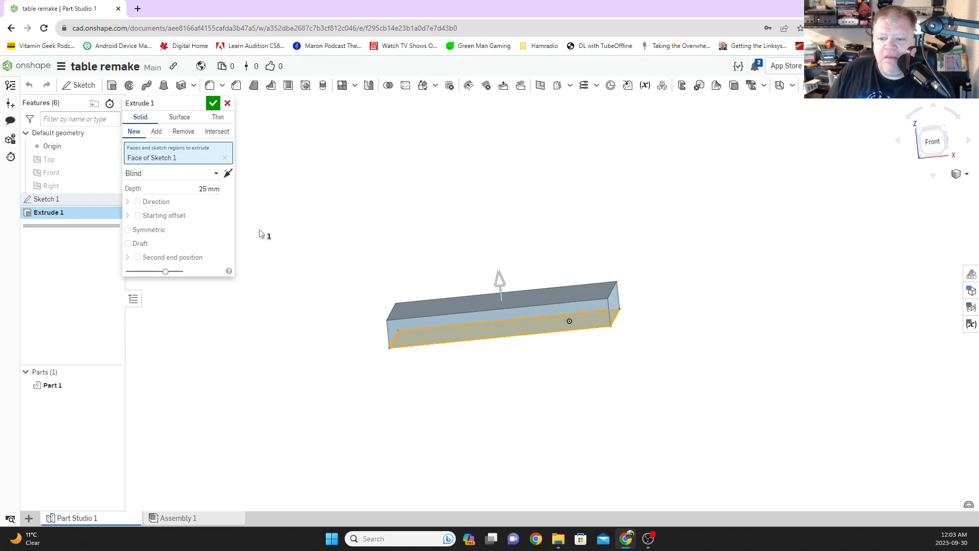
click(206, 189)
text(10)
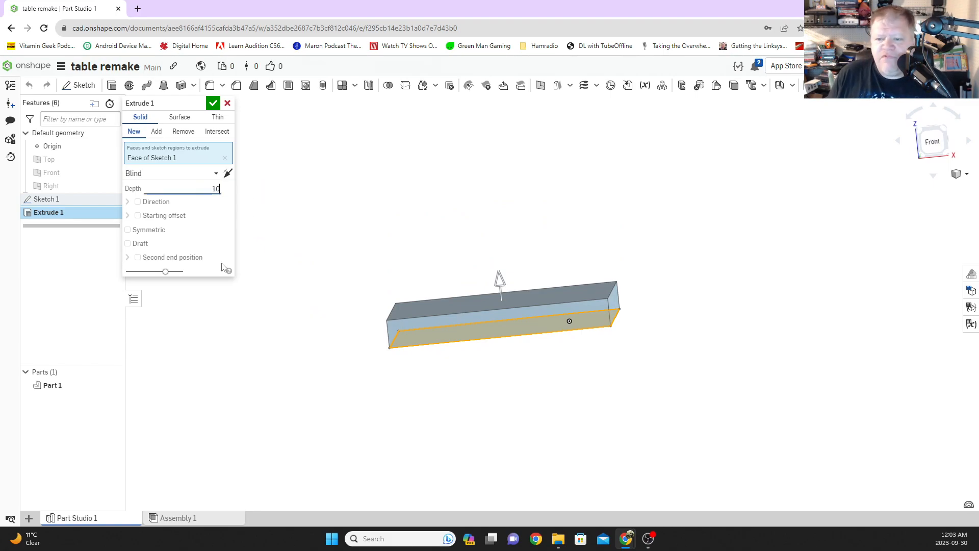
key(Return)
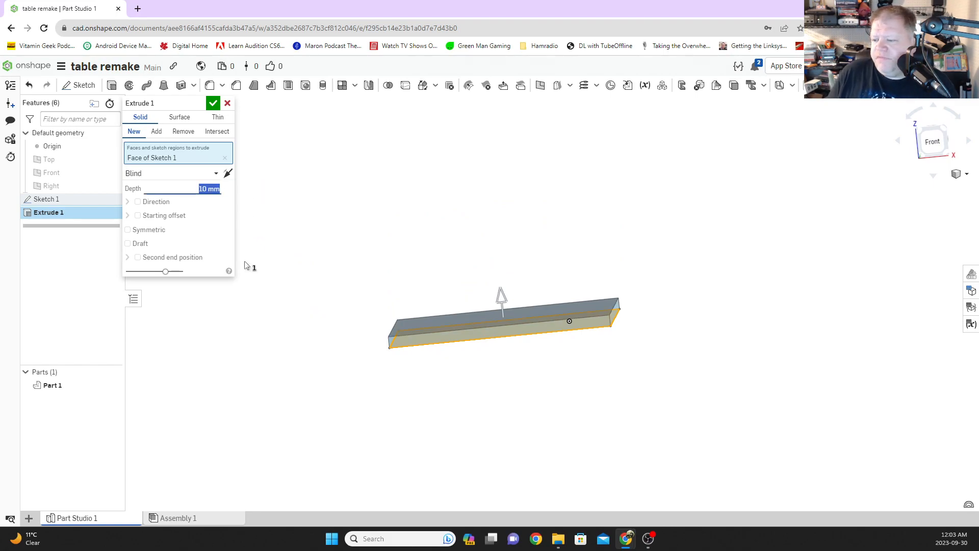
scroll(471, 428, up, 3)
scroll(476, 415, down, 2)
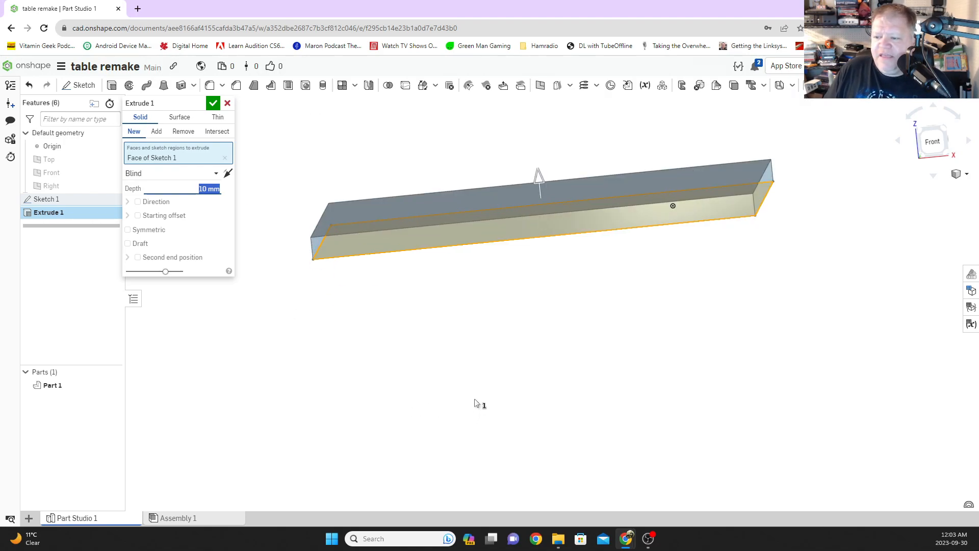
mouse_move(459, 369)
right_down()
mouse_move(461, 402)
mouse_move(464, 386)
right_up()
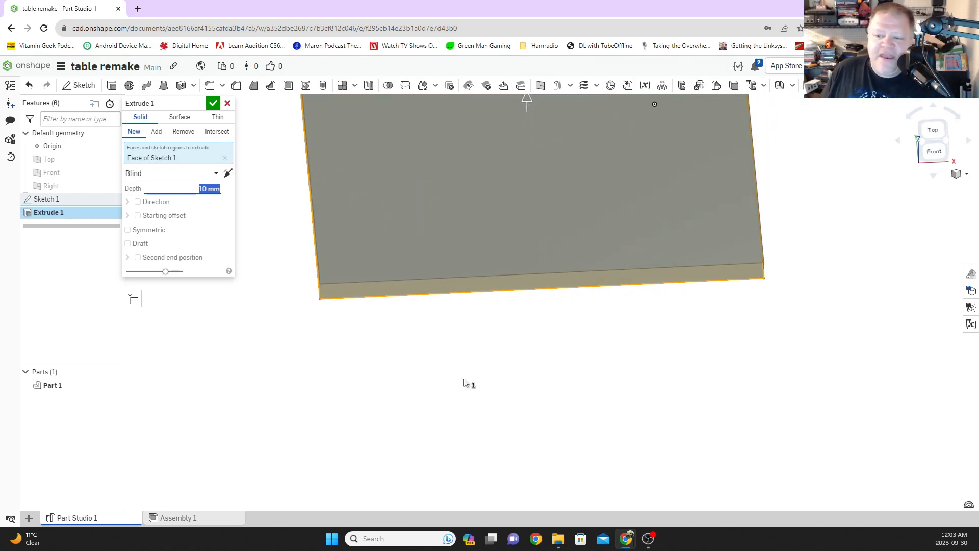
click(213, 103)
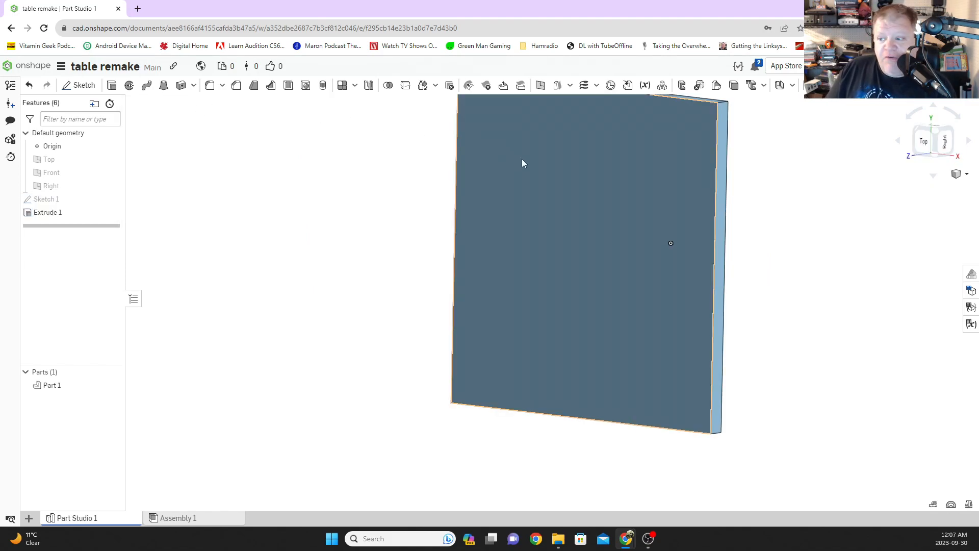
Sketch four circles near the corners of the tabletop's top face, about 24 mm upper left, 20 mm upper right and 11 mm lower left.
click(928, 142)
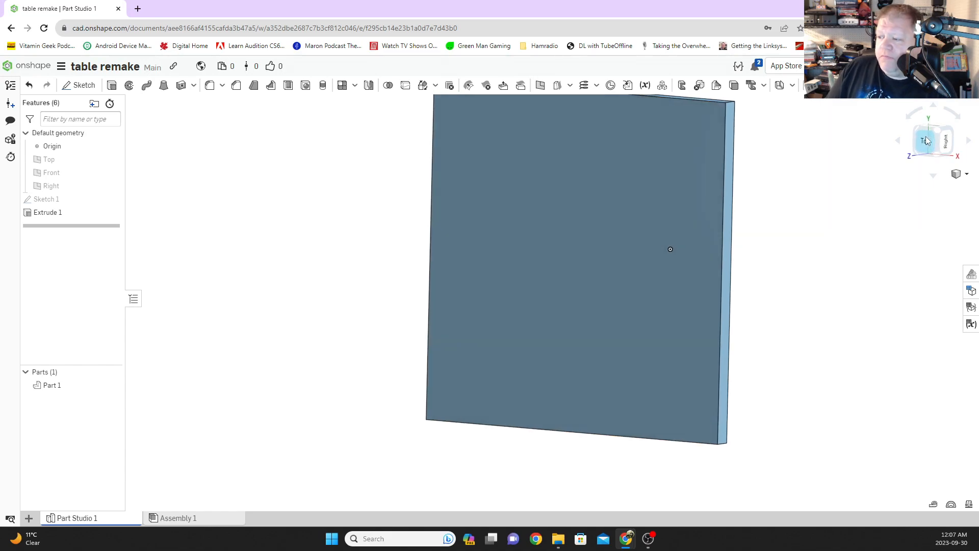
click(80, 85)
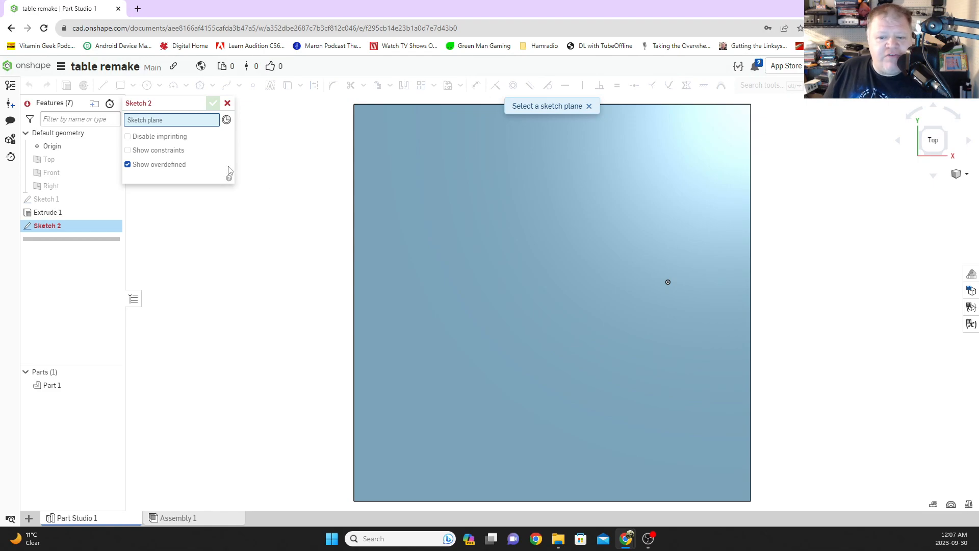
click(497, 234)
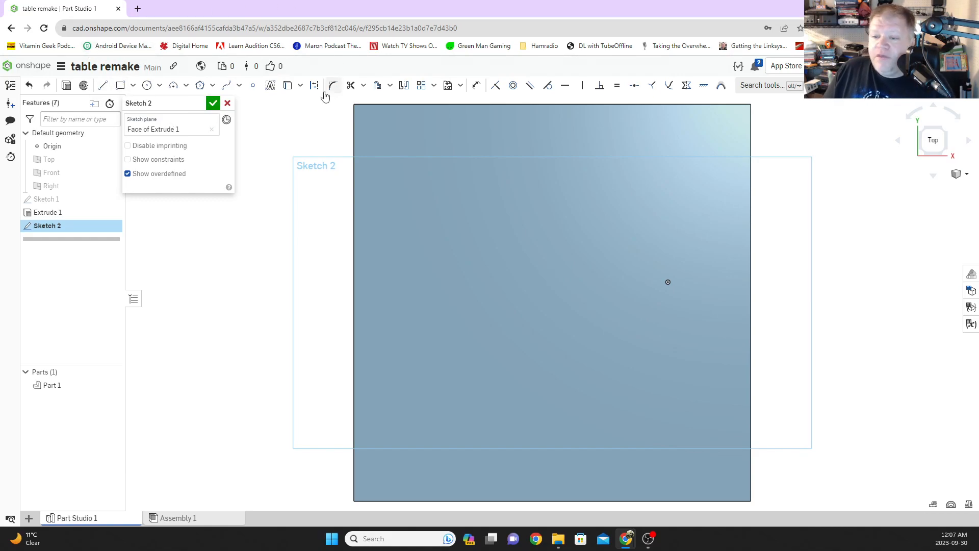
click(148, 87)
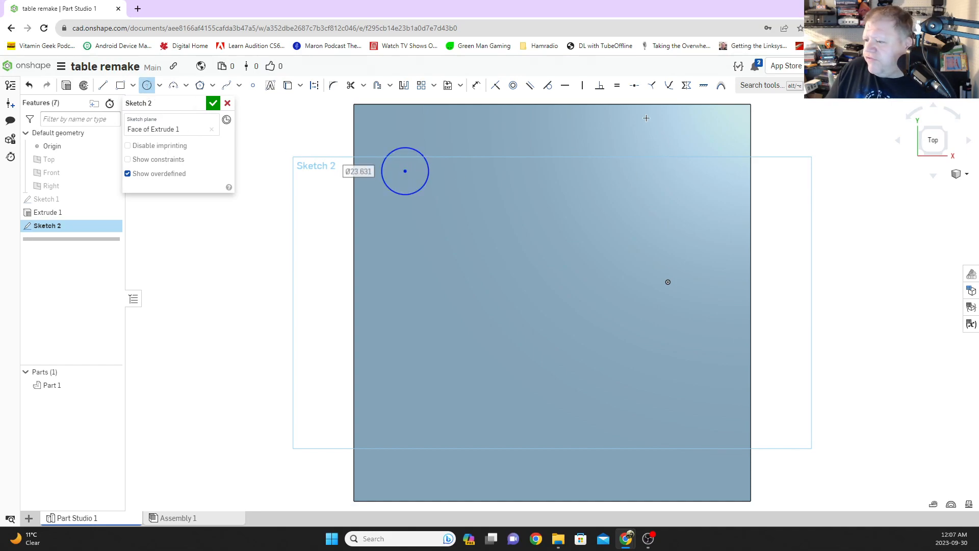
drag(702, 158, 702, 178)
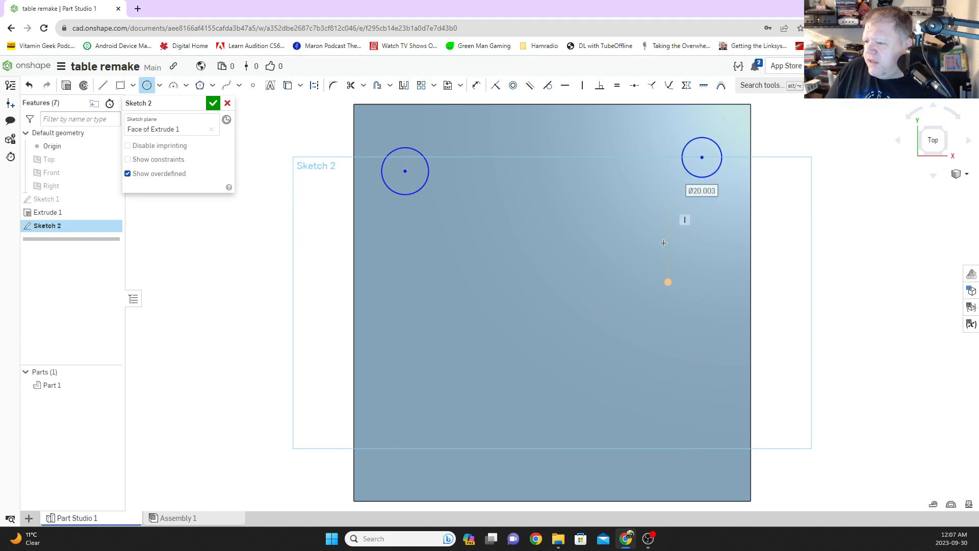
drag(698, 476, 694, 459)
mouse_move(387, 483)
mouse_down()
mouse_move(406, 466)
mouse_move(398, 483)
mouse_up()
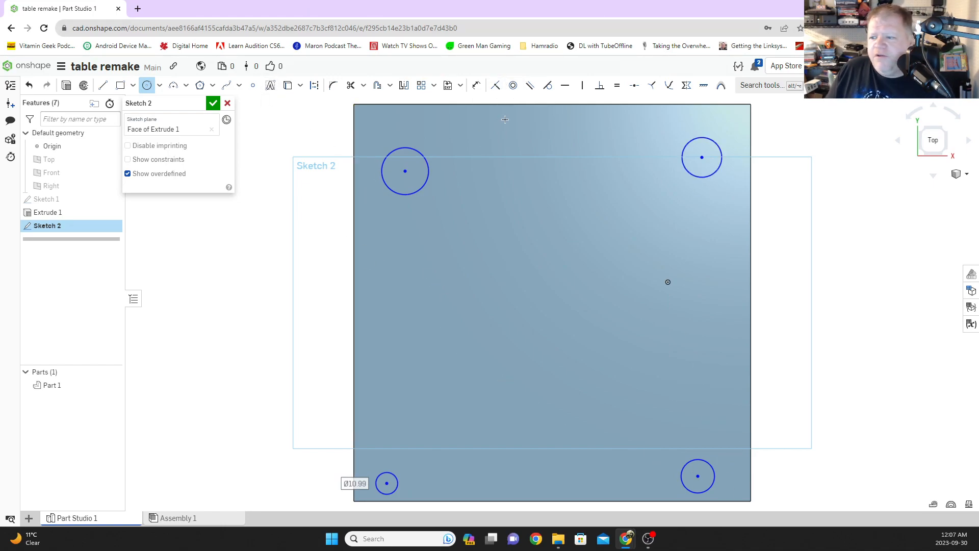
Dimension the gap between the upper-left circle and the tabletop's upper edge as 15 mm.
click(475, 87)
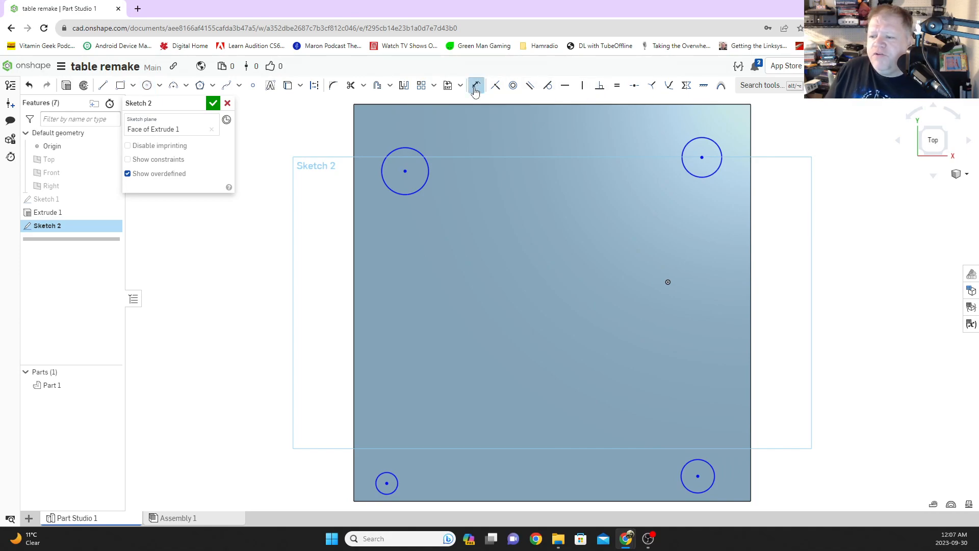
click(408, 150)
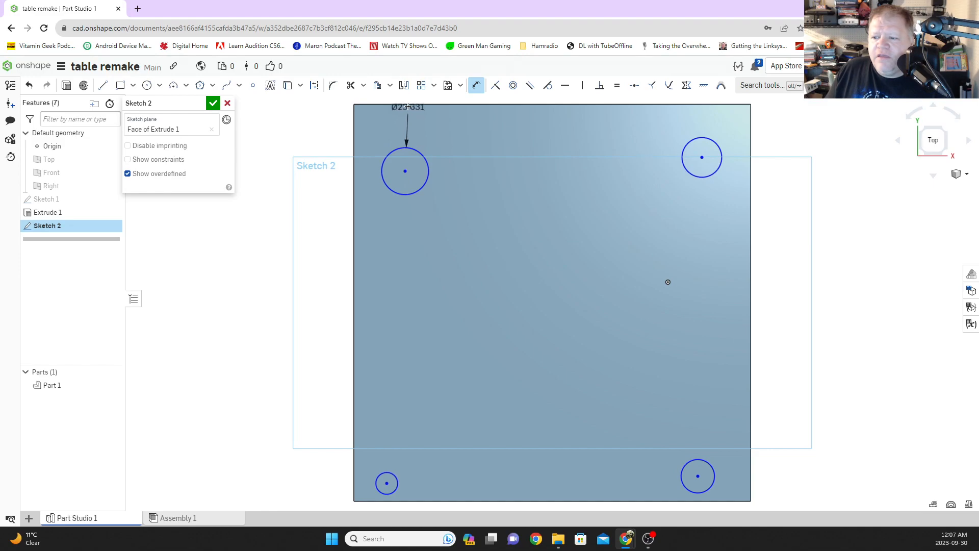
click(403, 104)
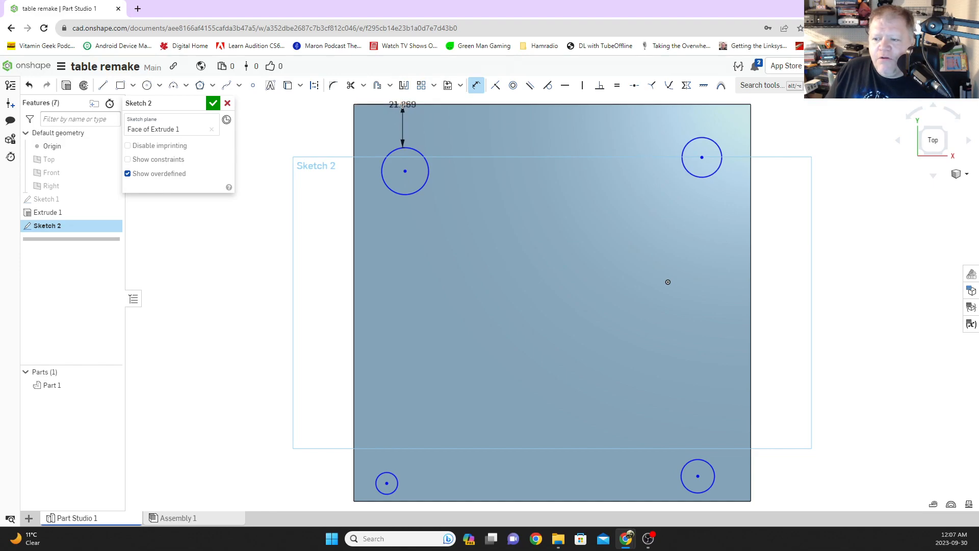
click(447, 131)
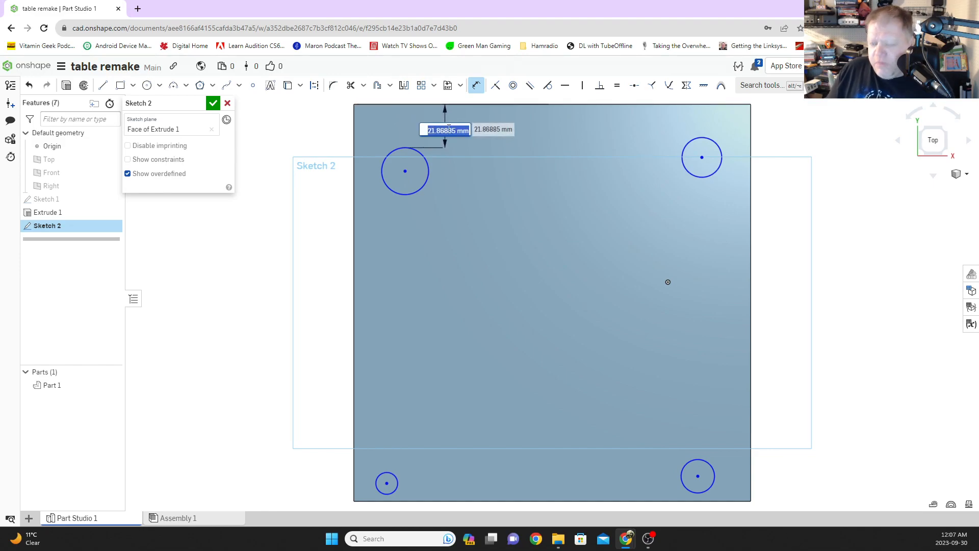
key(BackSpace)
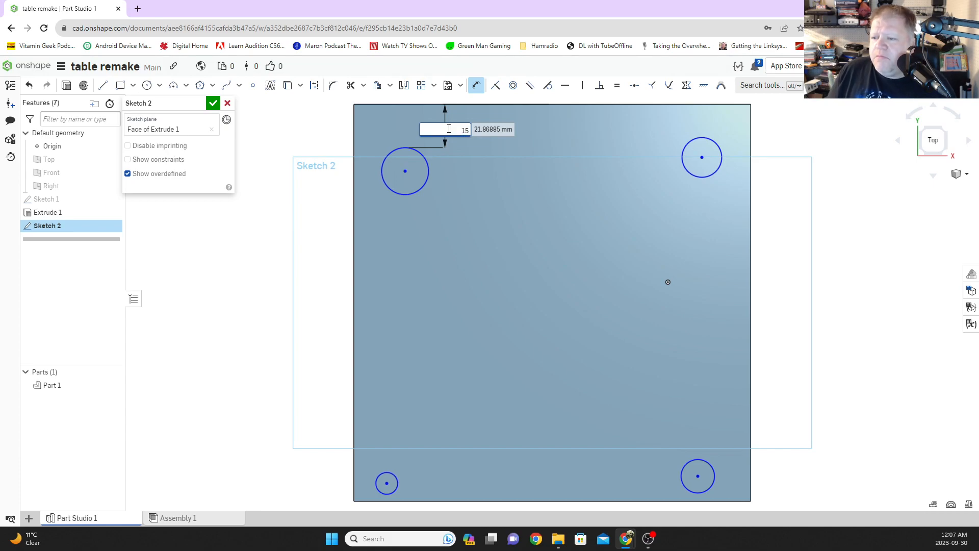
key(Return)
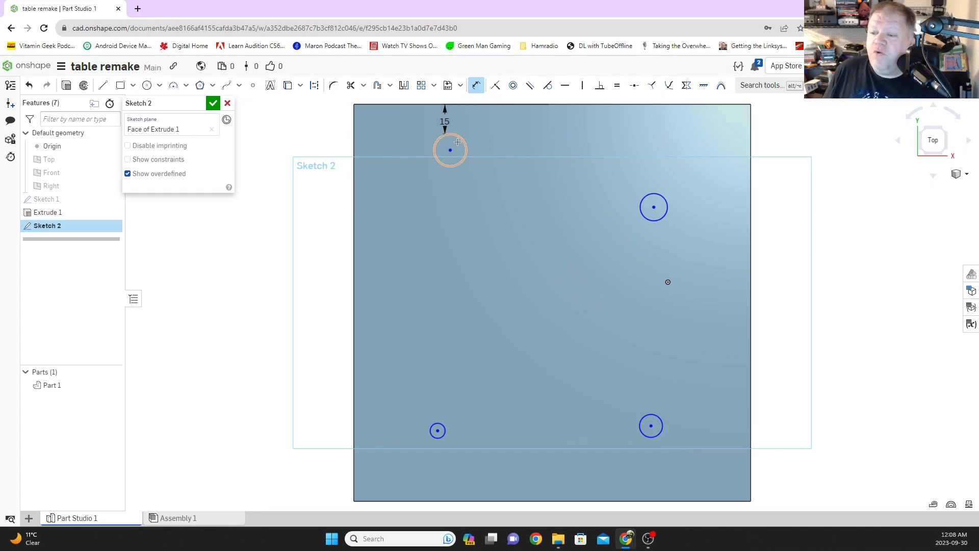
Dimension the gap between the upper-left circle and the tabletop's left edge as 15 mm.
click(474, 88)
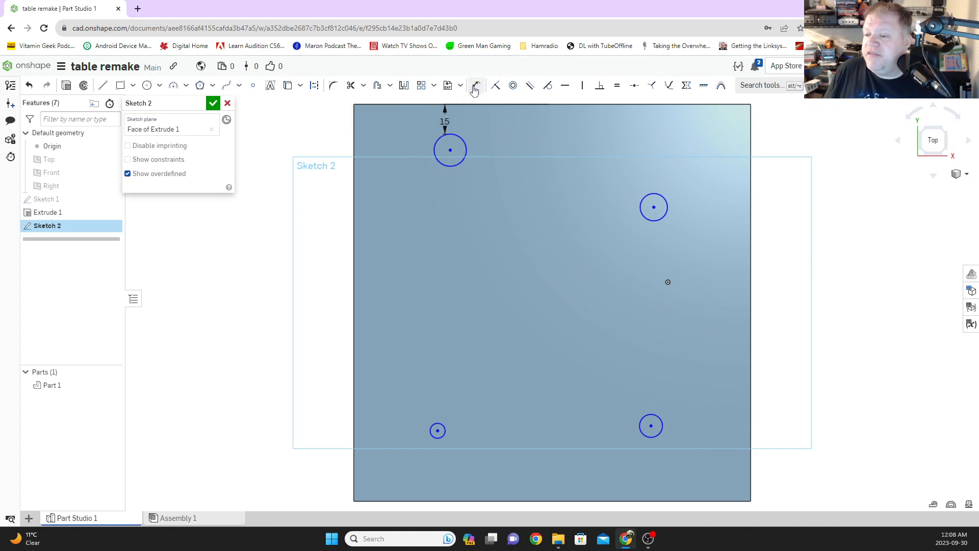
click(436, 149)
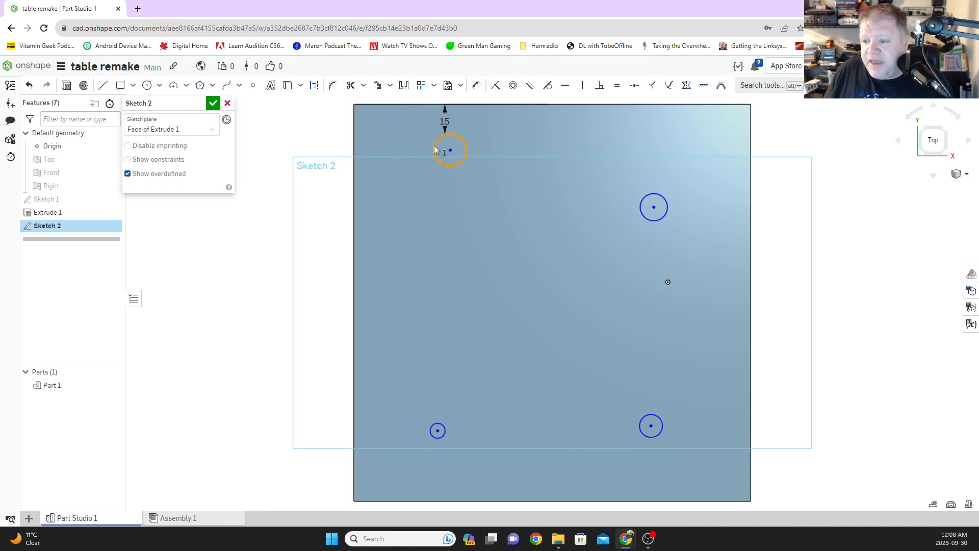
click(352, 152)
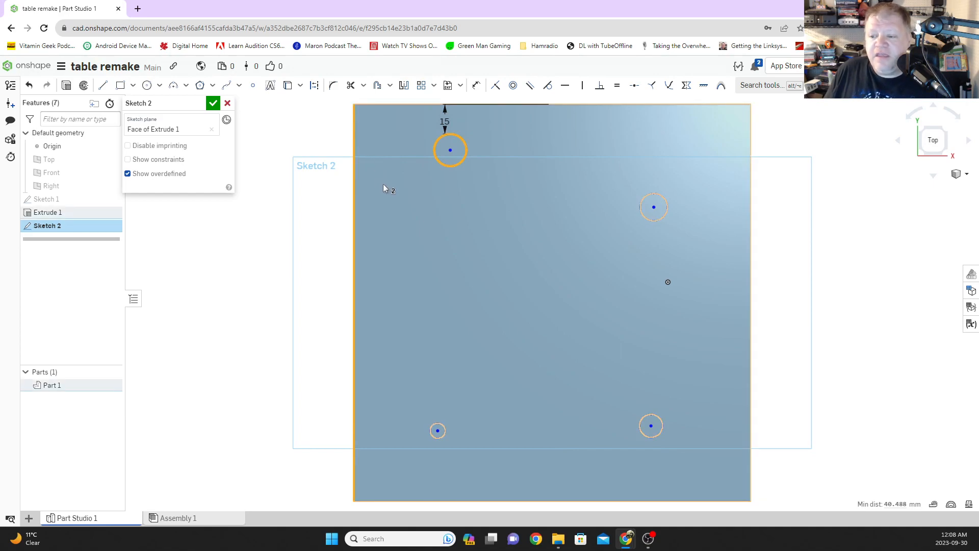
click(476, 86)
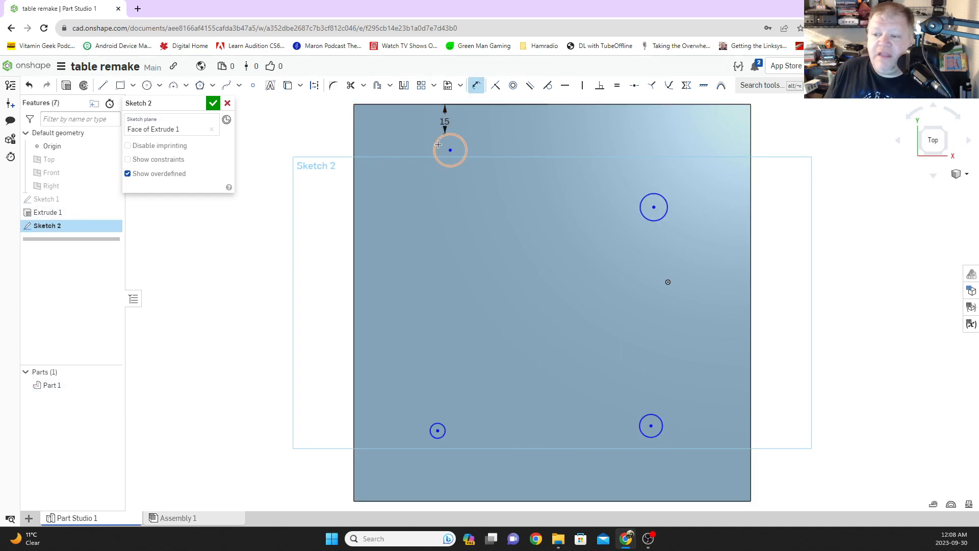
click(435, 149)
click(355, 144)
double_click(374, 194)
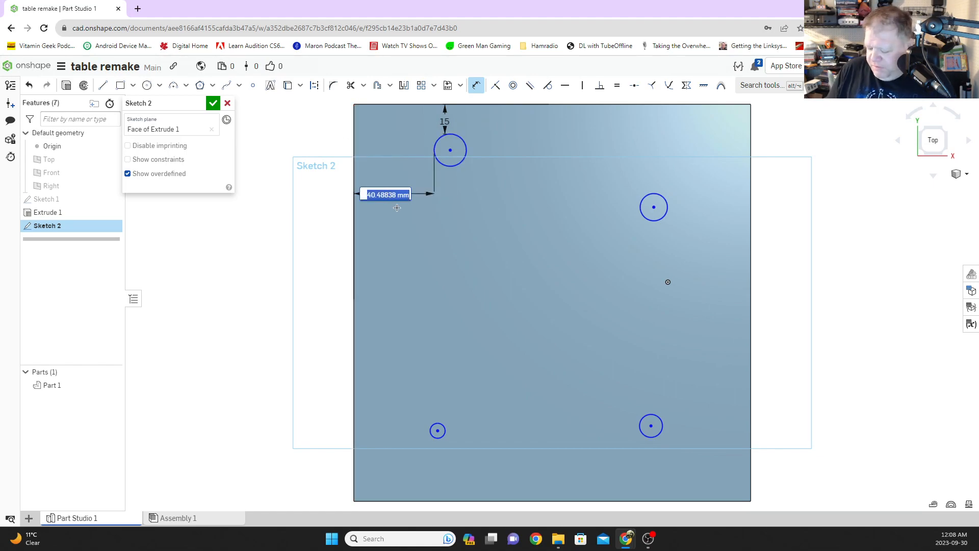
text(15)
key(Return)
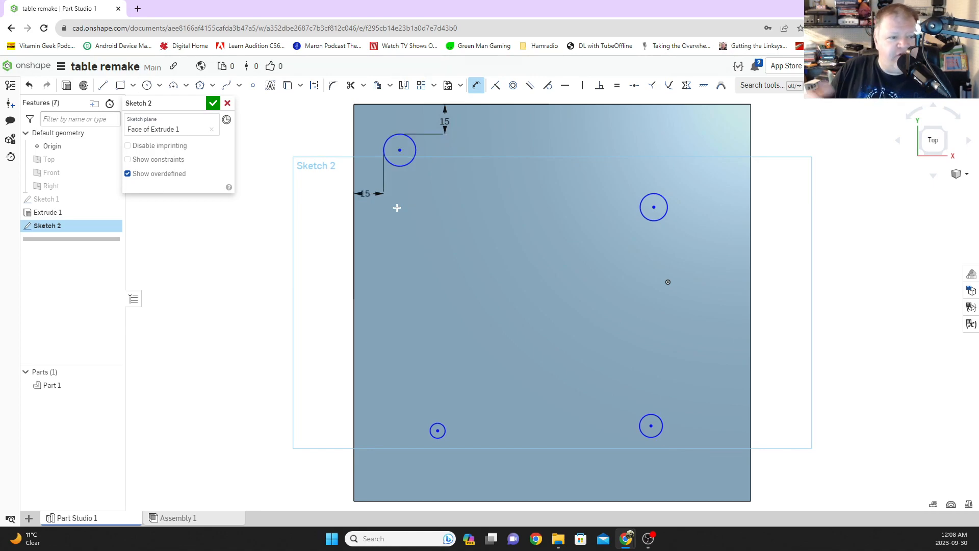
Dimension the gap between the upper-right circle and the tabletop's upper edge as 15 mm.
click(662, 198)
click(643, 105)
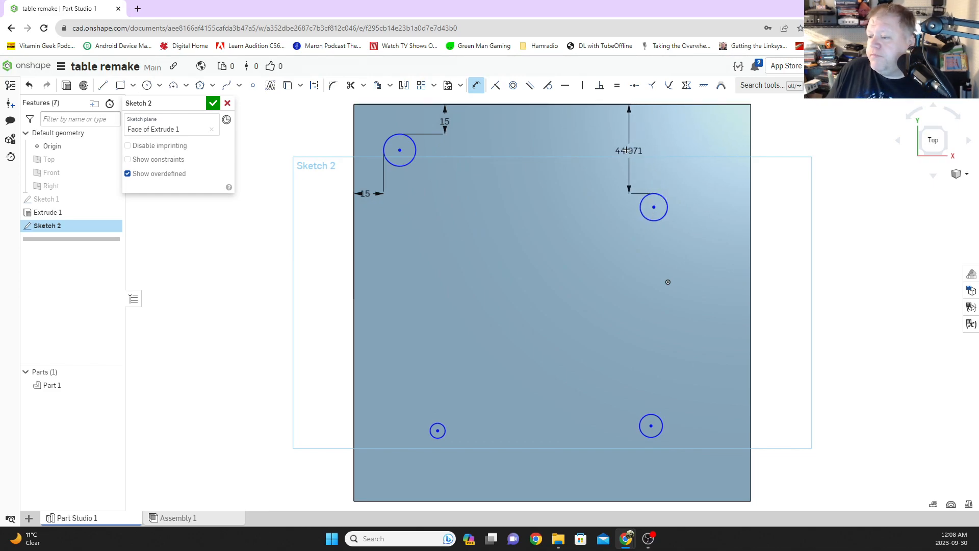
click(613, 145)
text(15)
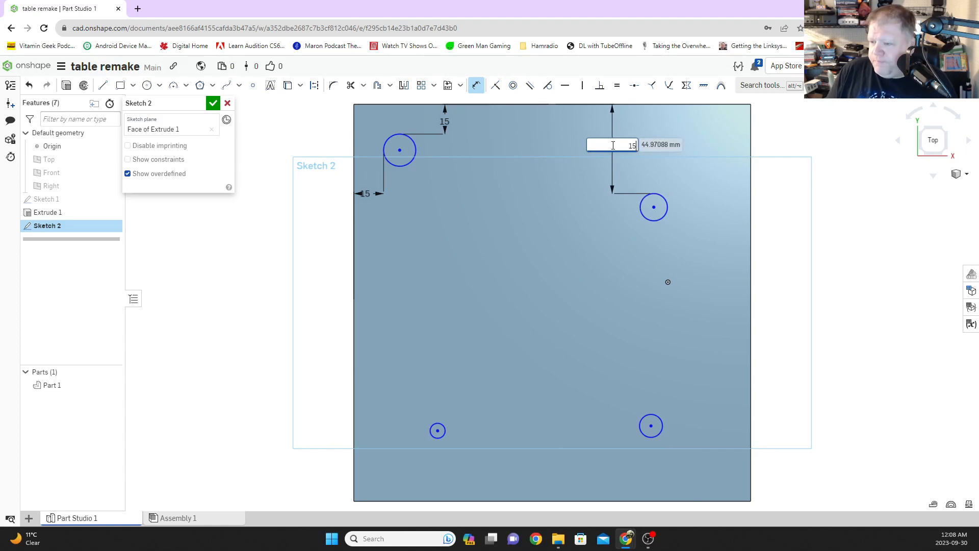
key(Return)
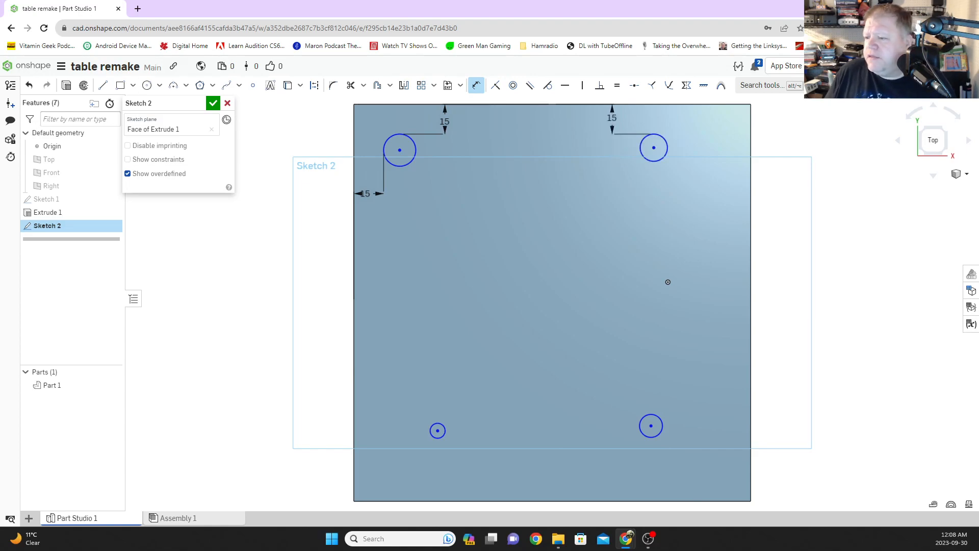
Dimension the gap between the upper-right circle and the tabletop's right edge as 15 mm.
click(670, 150)
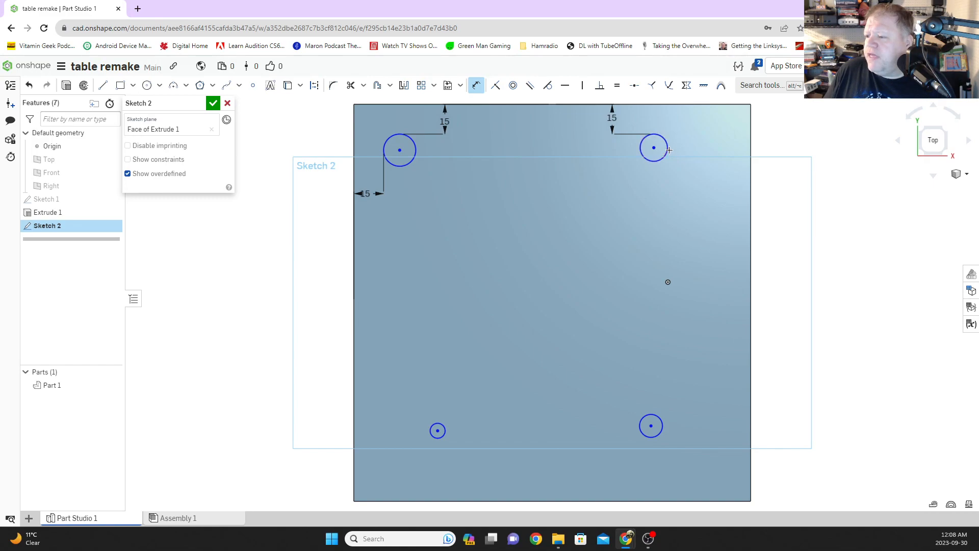
click(751, 146)
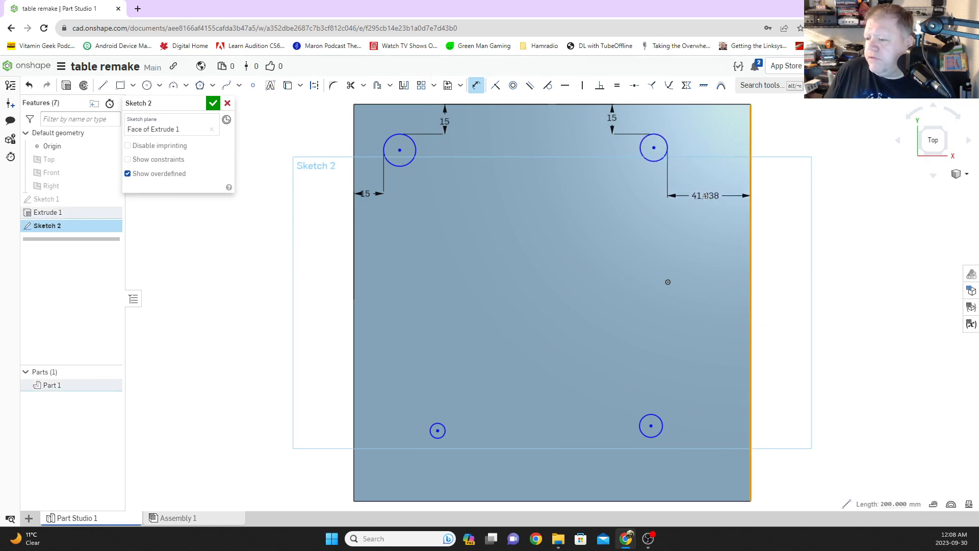
click(709, 195)
text(15)
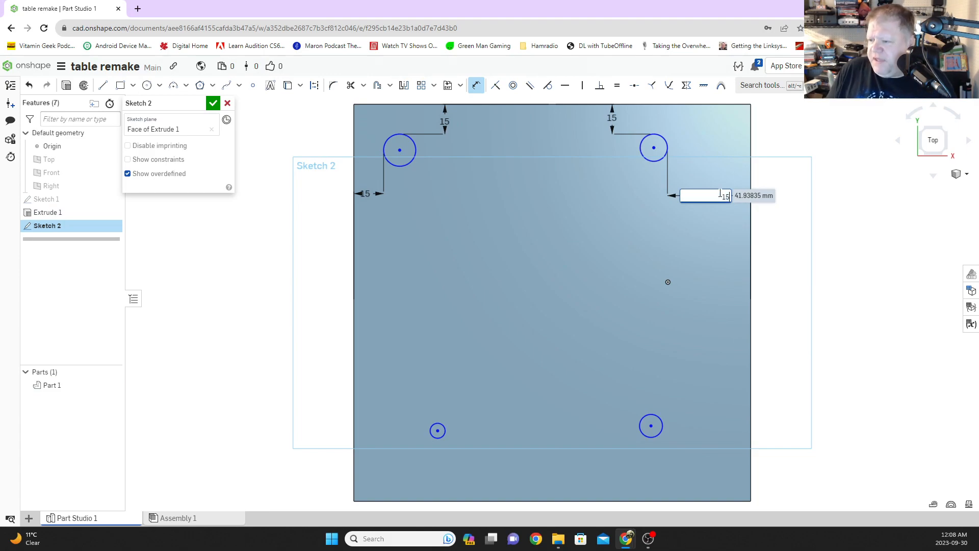
key(Return)
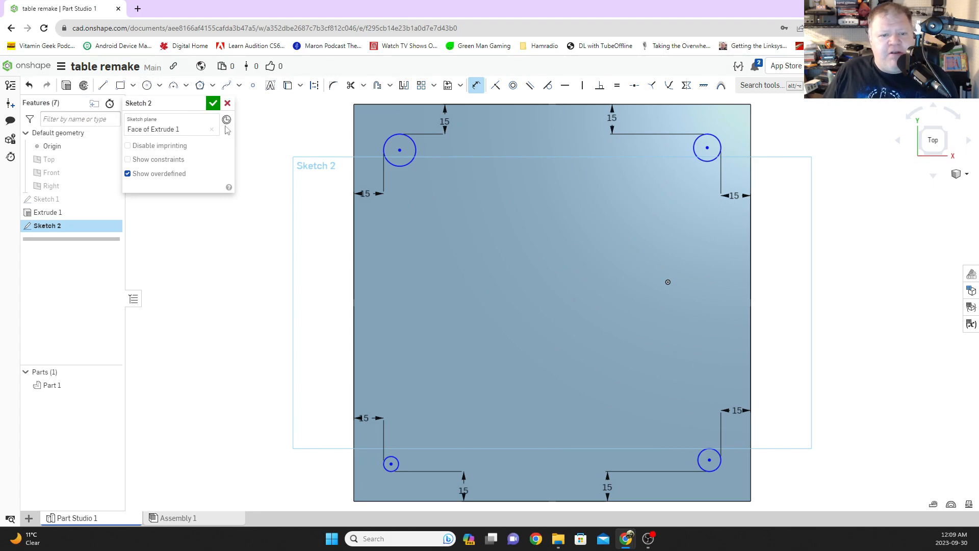
Add a diameter dimension of 40 mm to the upper-left circle.
click(414, 153)
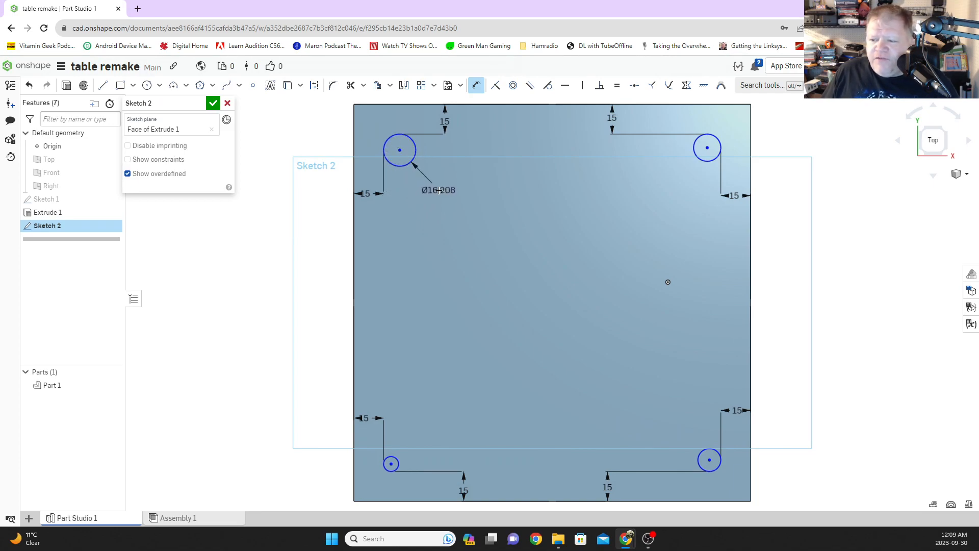
click(437, 190)
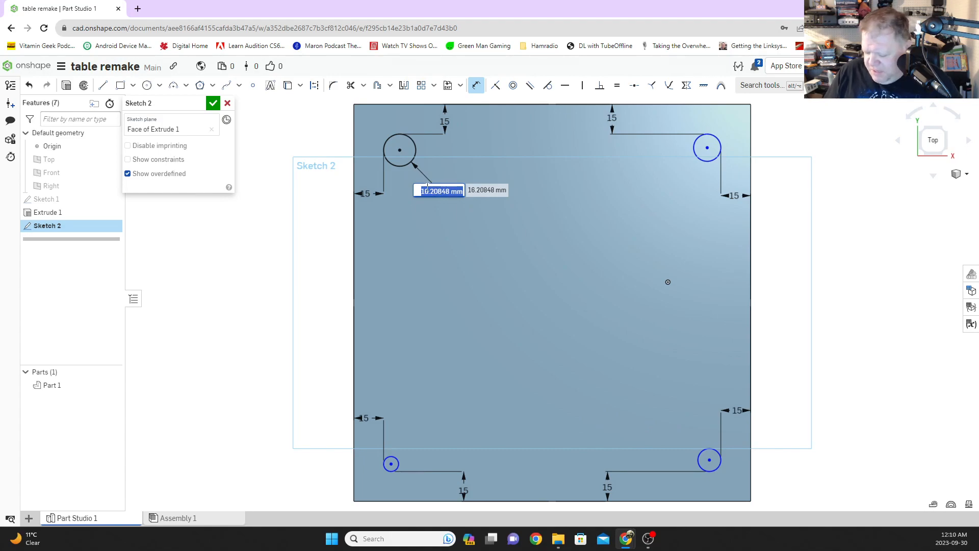
text(40)
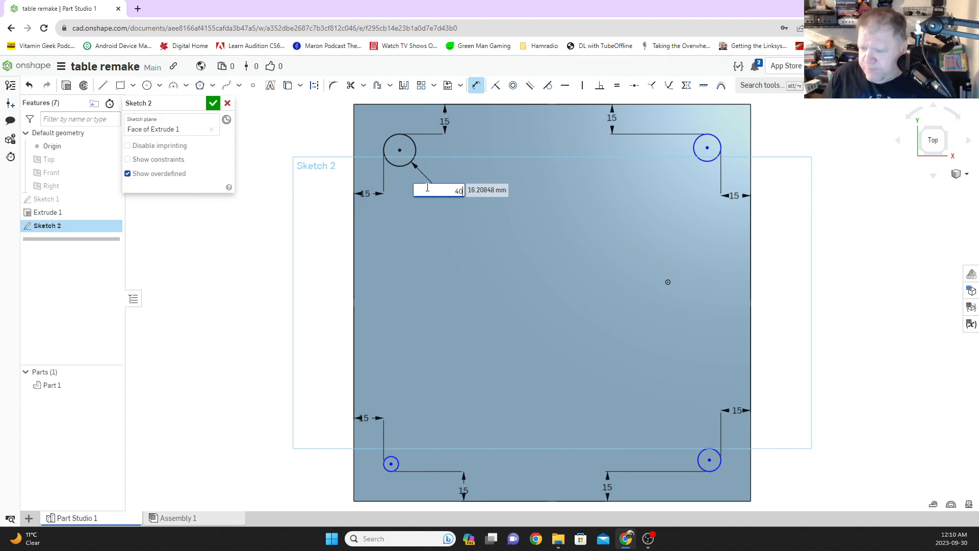
key(Return)
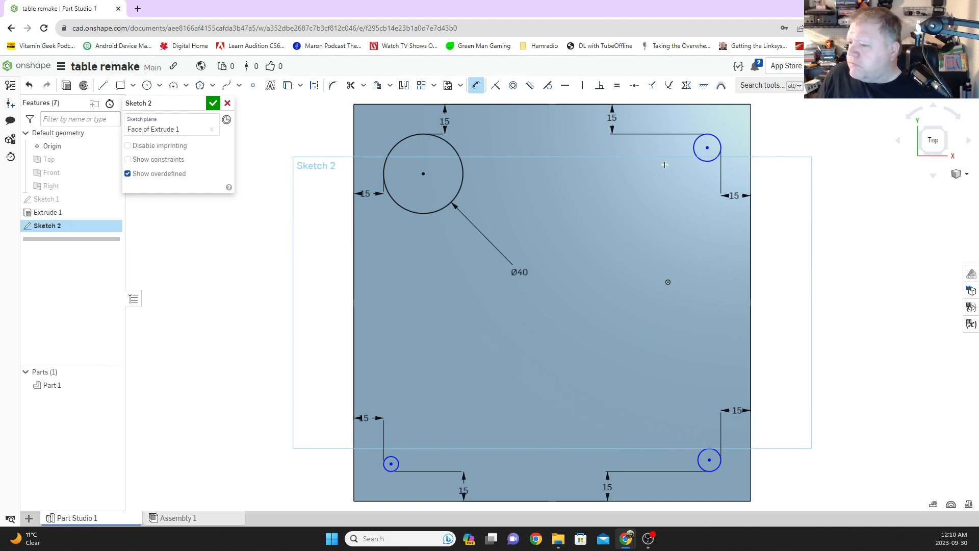
Change the upper-left circle's diameter to 20 mm.
double_click(520, 272)
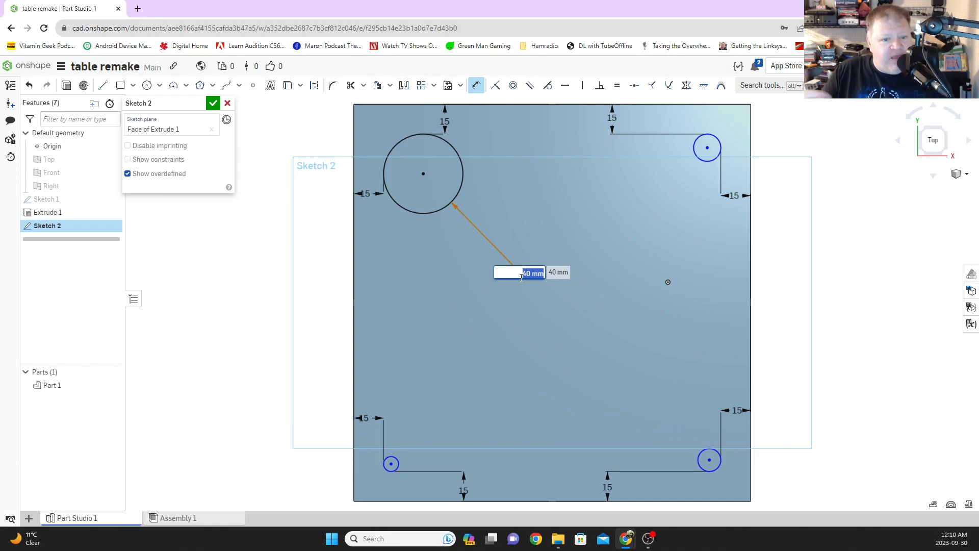
text(20)
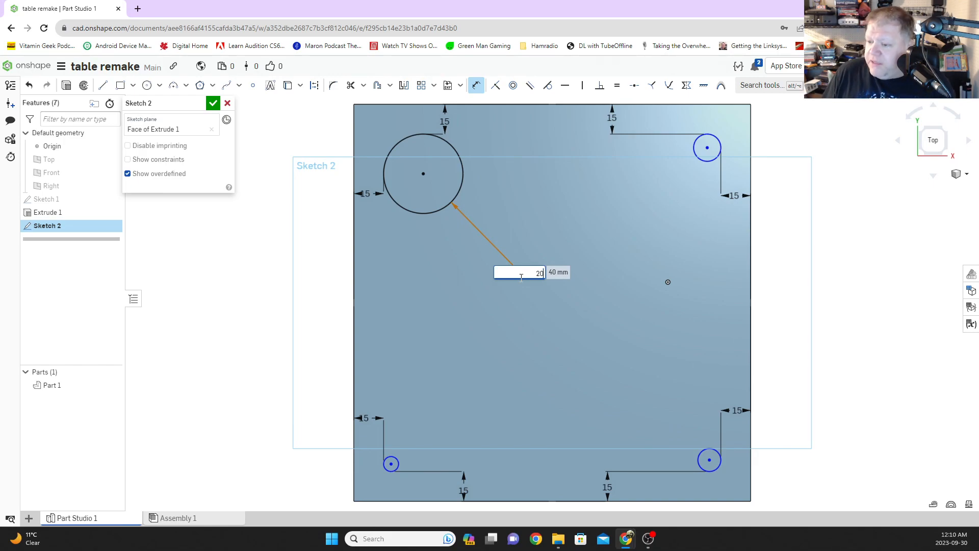
key(Return)
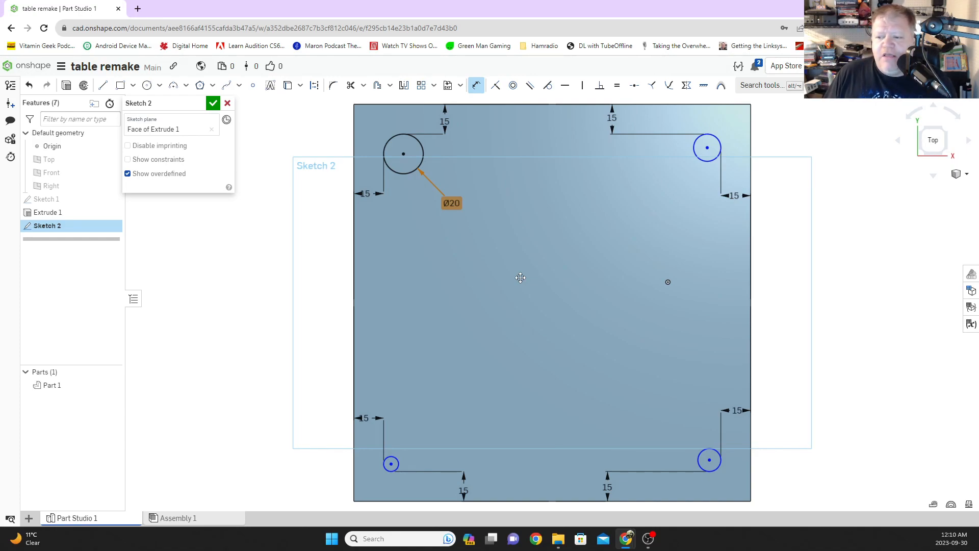
Set the upper-left circle's diameter to 30 mm.
double_click(451, 203)
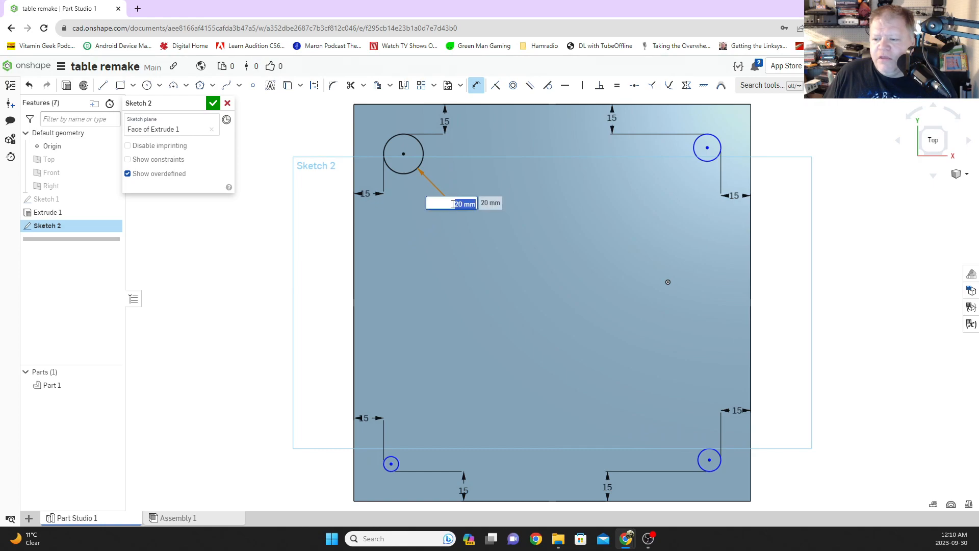
key(Return)
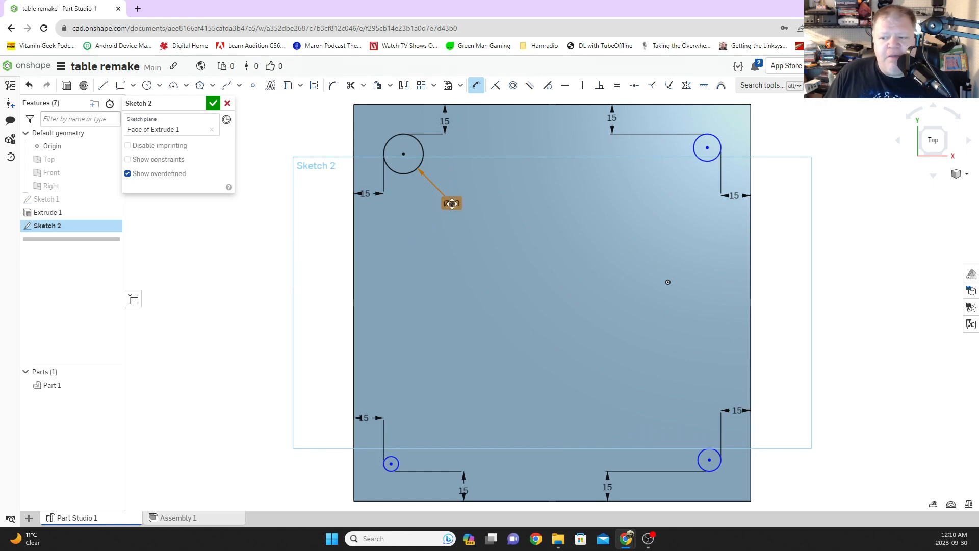
double_click(451, 203)
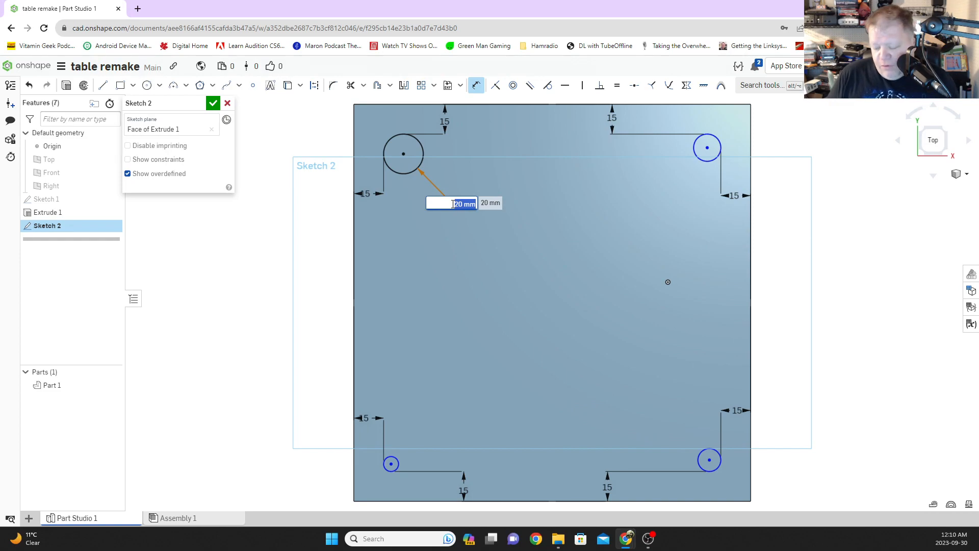
text(30)
key(Return)
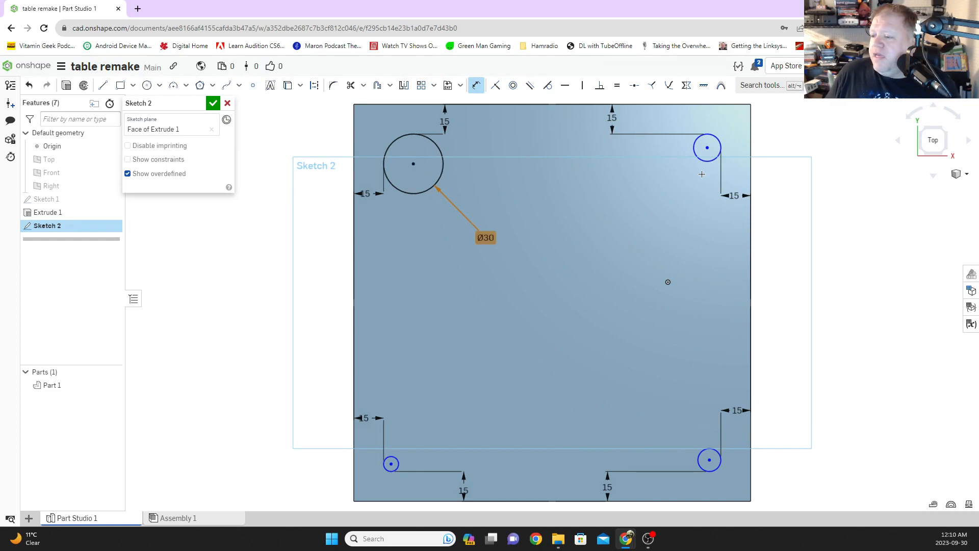
Dimension the upper-right circle's diameter as 30 mm and place both upper circles' diameter labels between them, level with their centres.
click(702, 158)
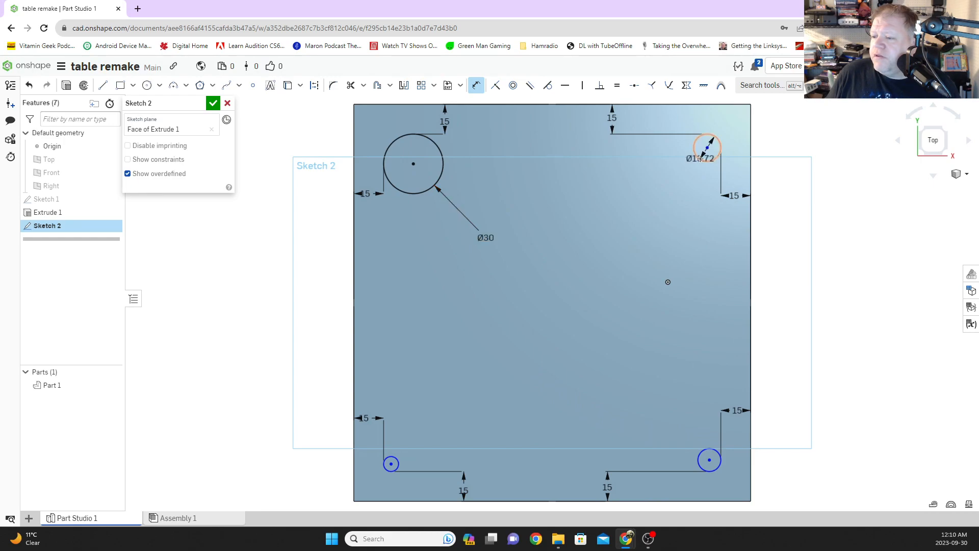
click(600, 169)
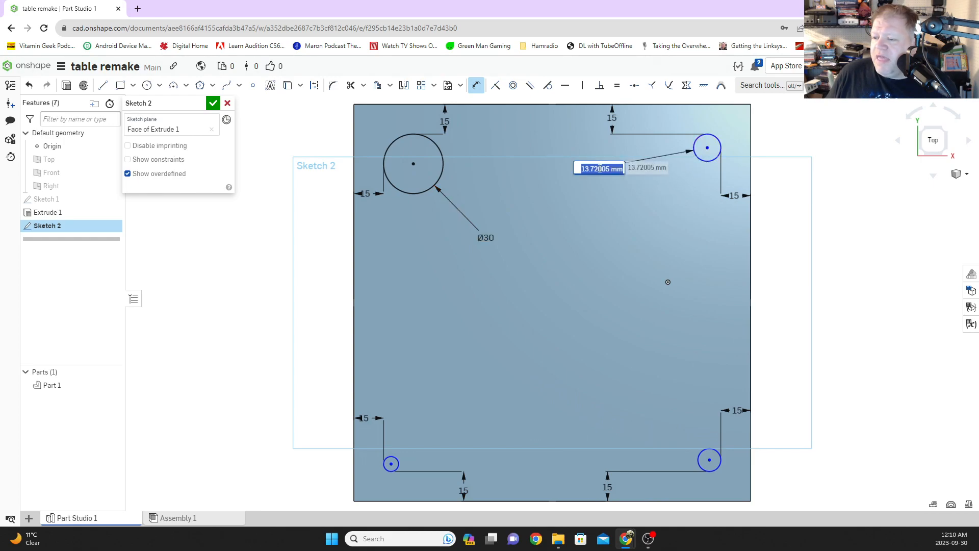
text(30)
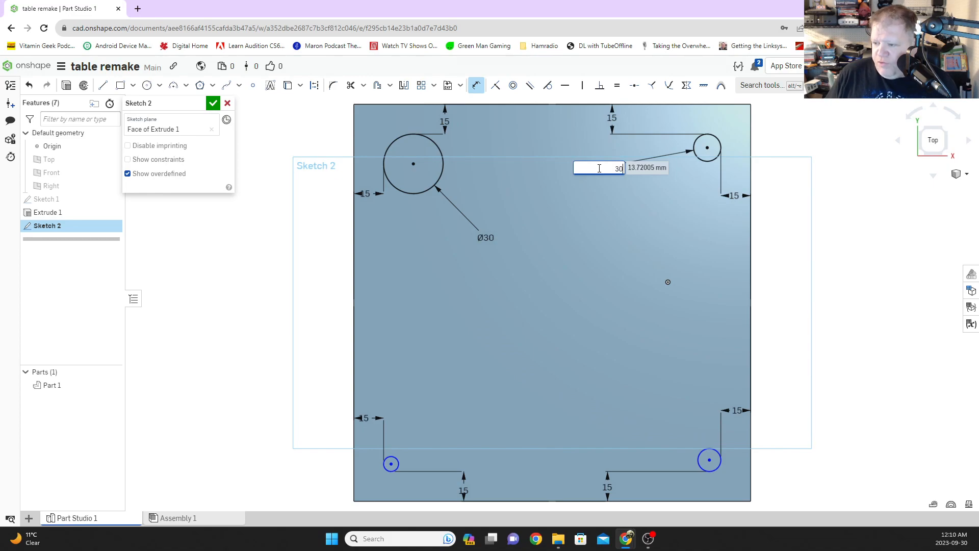
key(Return)
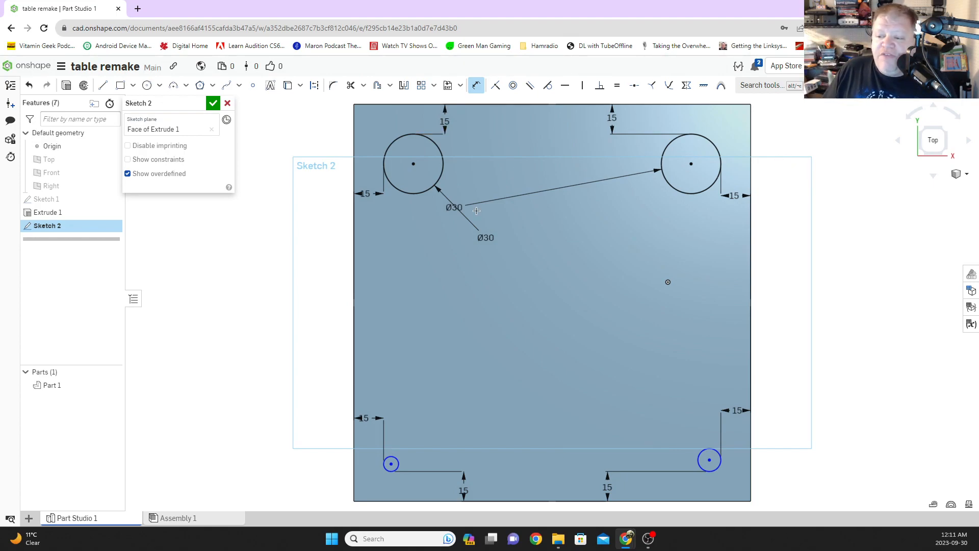
drag(456, 208, 579, 164)
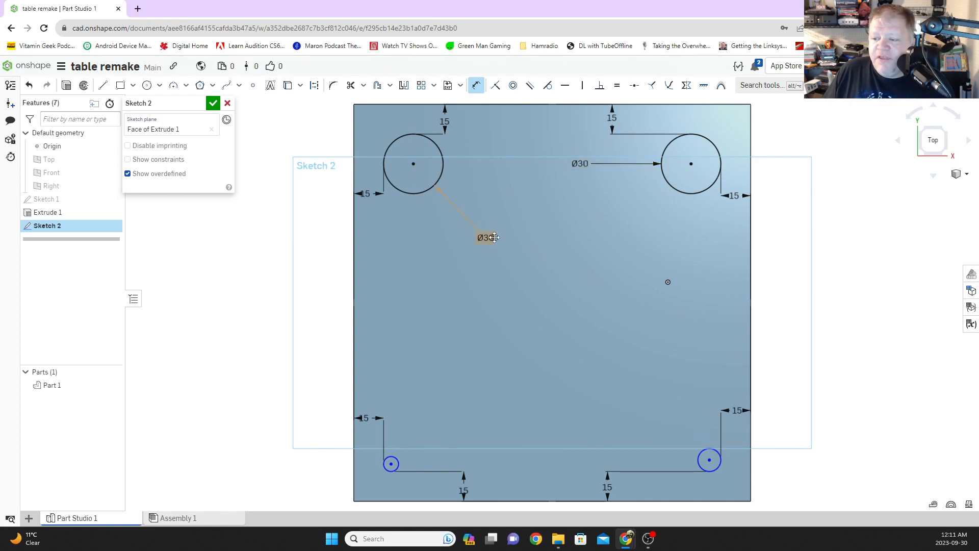
drag(485, 237, 489, 166)
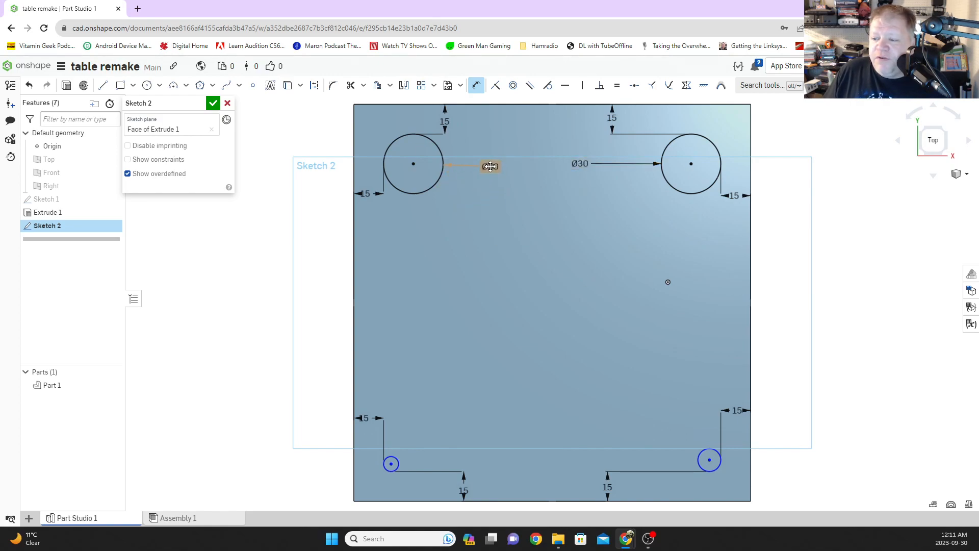
Dimension the lower-left circle's diameter as 30 mm and place its label just above the circle.
click(397, 460)
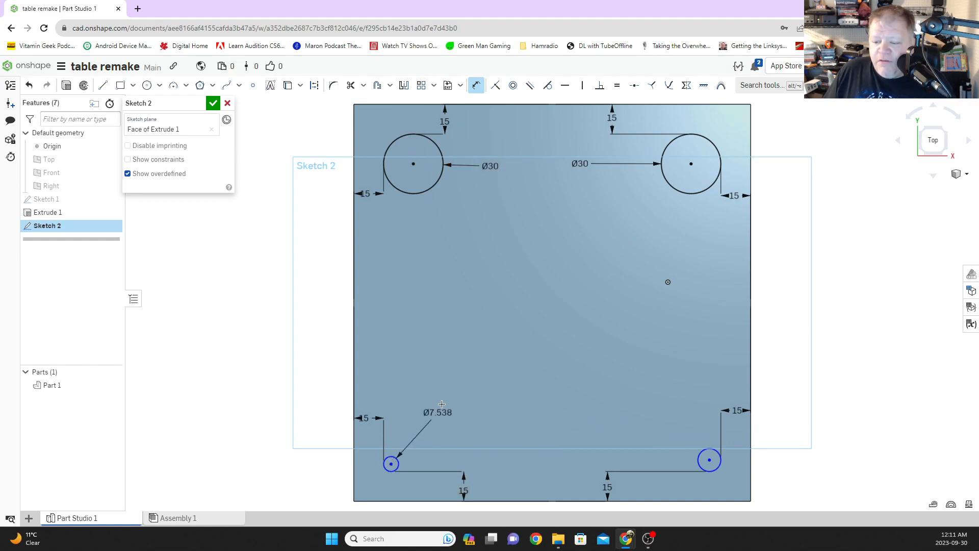
click(412, 383)
text(30)
key(Return)
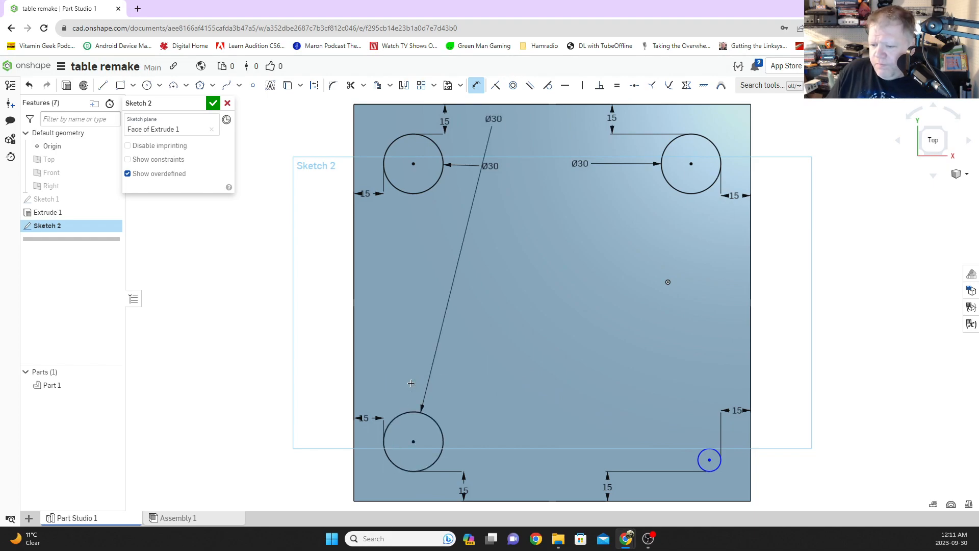
drag(493, 125, 411, 366)
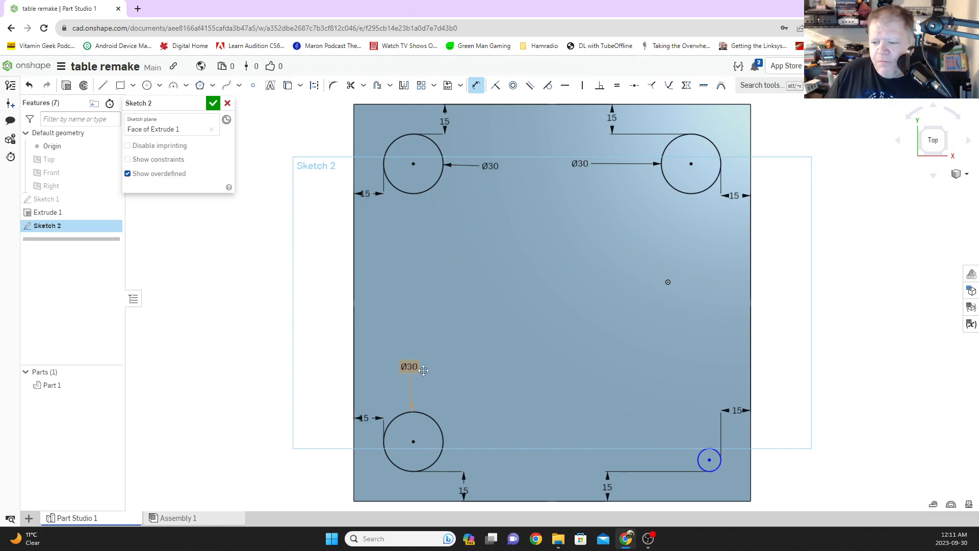
Dimension the lower-right circle's diameter as 30 mm and place its label just above the circle.
click(716, 460)
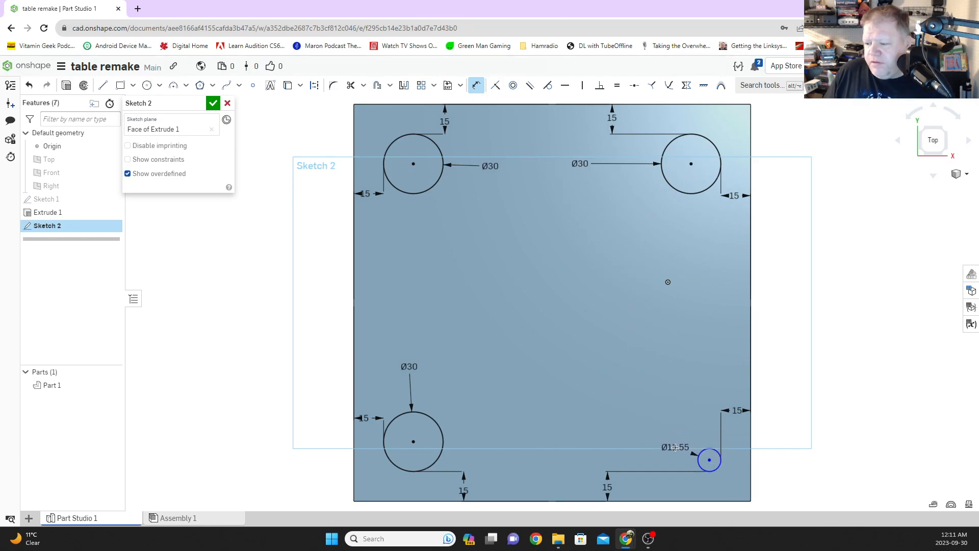
click(661, 441)
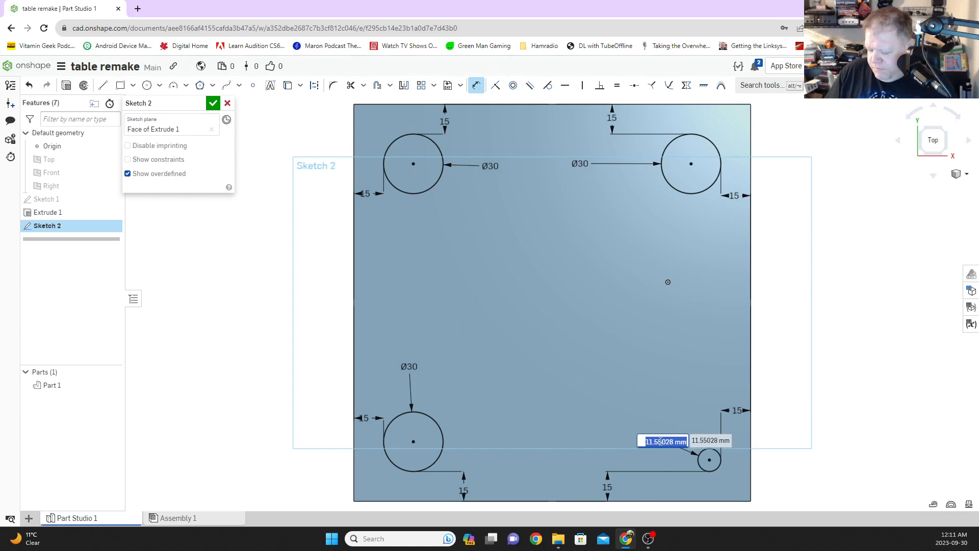
text(30)
key(Return)
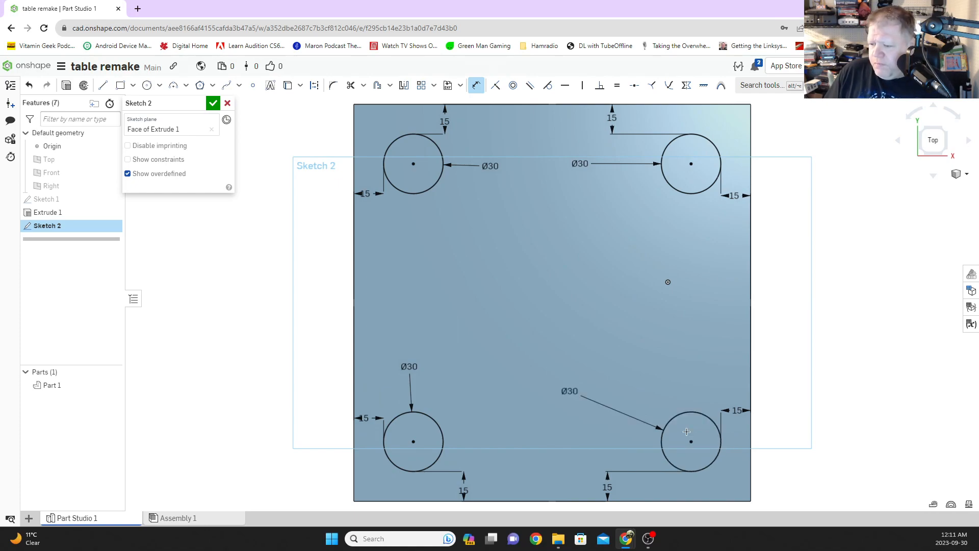
drag(571, 391, 689, 360)
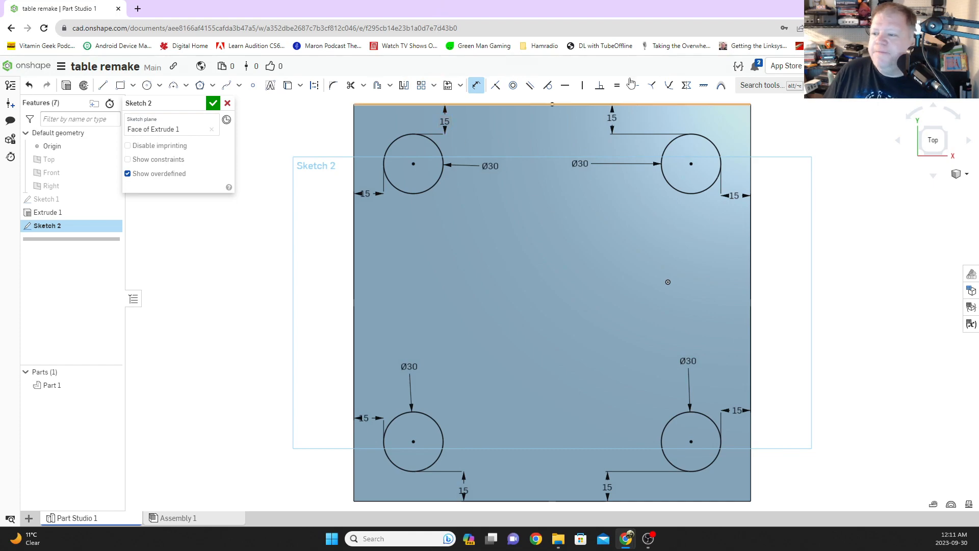
Sketch a smaller concentric circle, about 9 to 14 mm in diameter, inside each of the four corner circles.
click(146, 86)
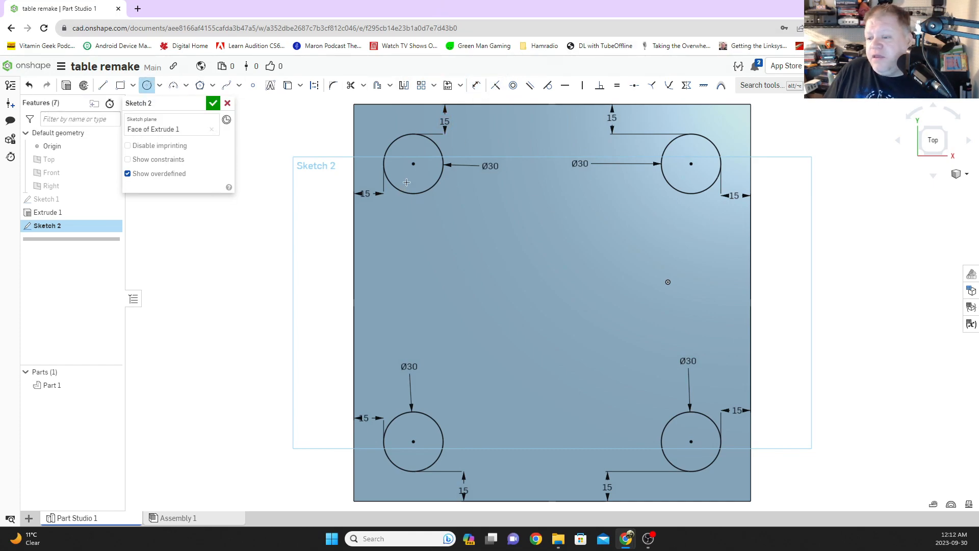
click(413, 164)
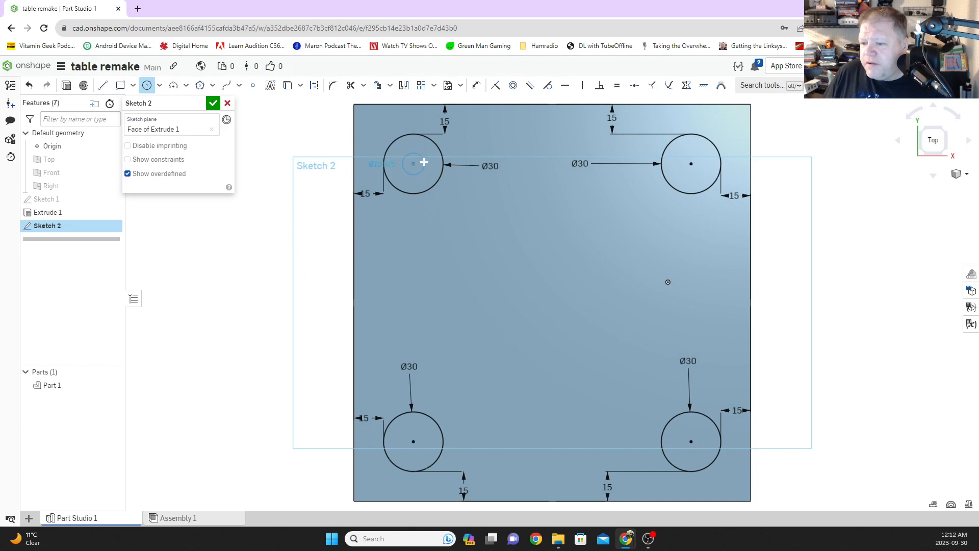
click(424, 163)
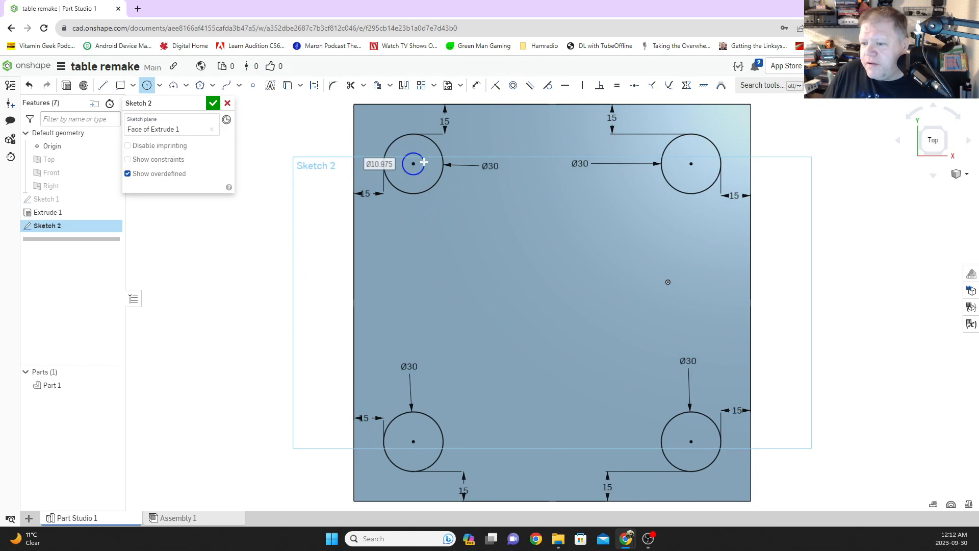
click(692, 164)
click(690, 155)
click(413, 441)
click(415, 427)
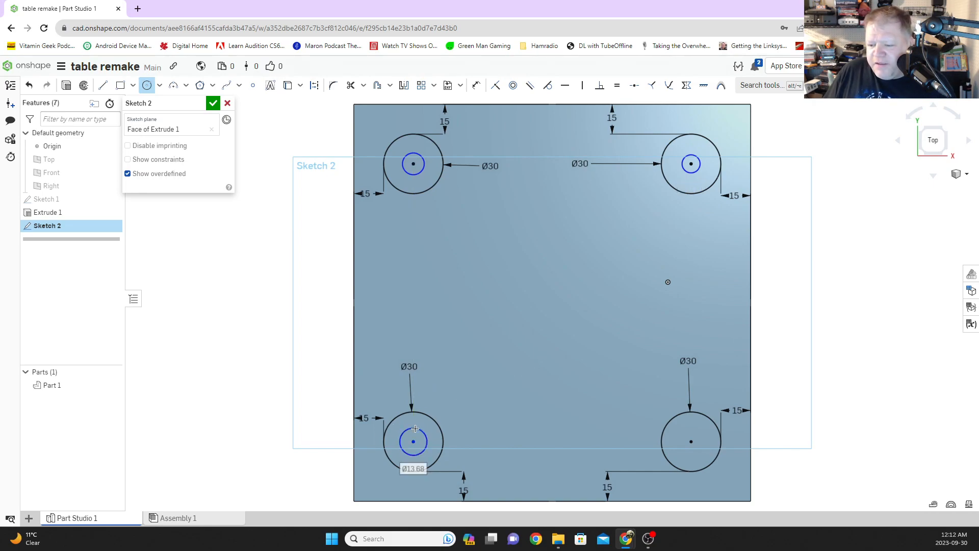
click(691, 440)
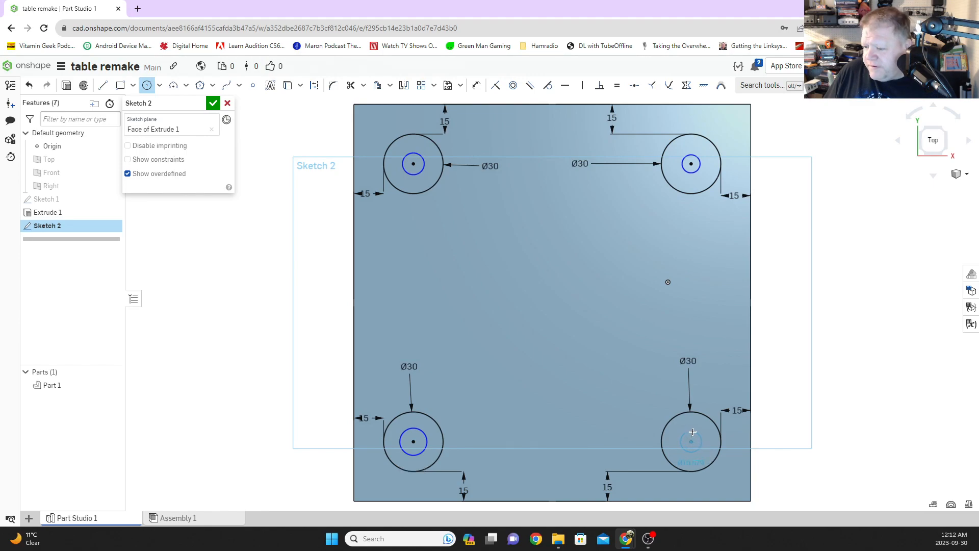
click(693, 430)
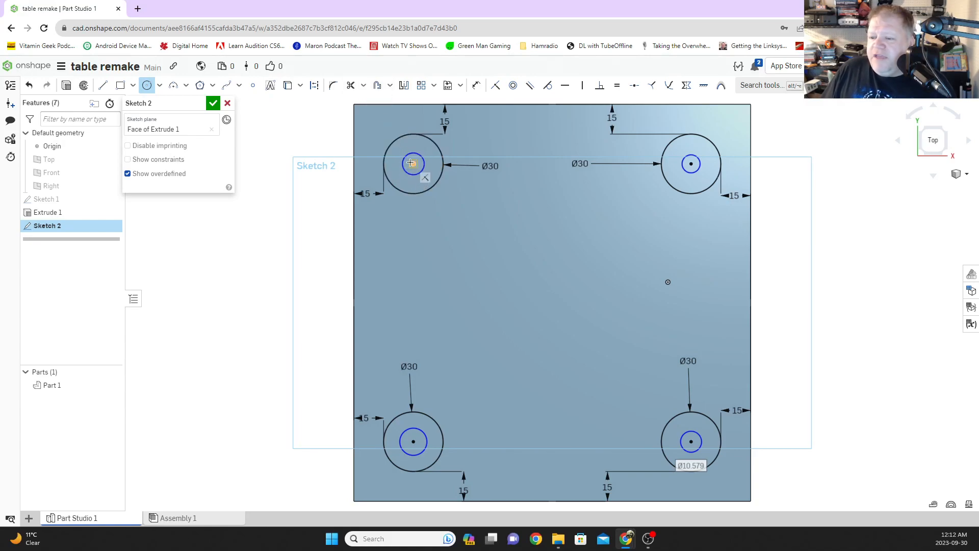
Dimension the diameter of the upper-left corner's inner circle as 4 mm.
click(478, 87)
click(416, 154)
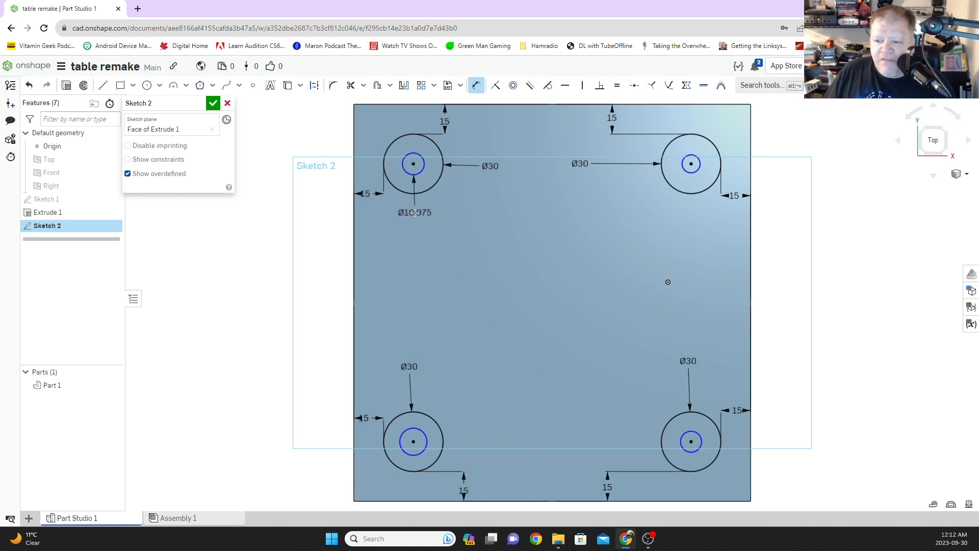
click(415, 212)
text(4)
key(Return)
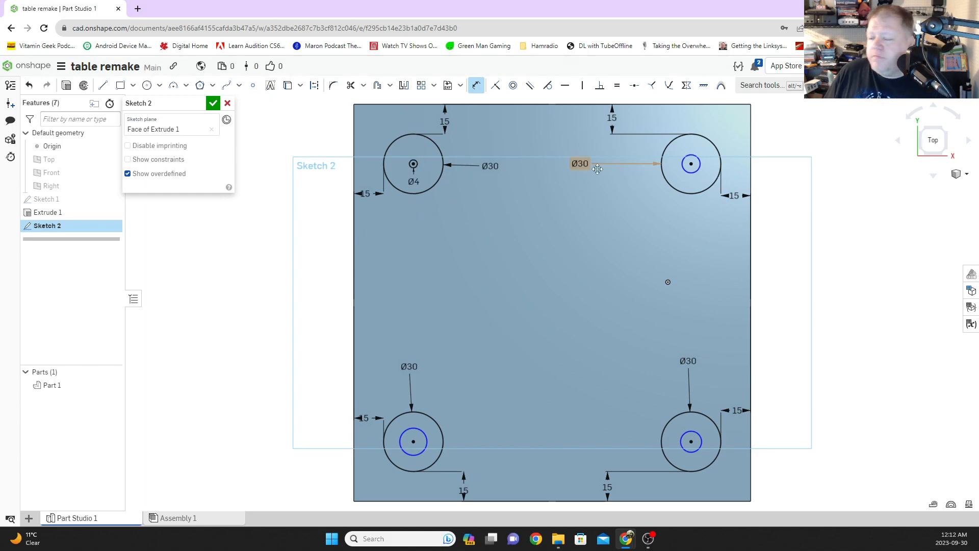
Dimension the upper-right inner circle's diameter as 4 mm and move both upper inner-circle labels below their outer circles.
click(691, 171)
click(694, 227)
text(4)
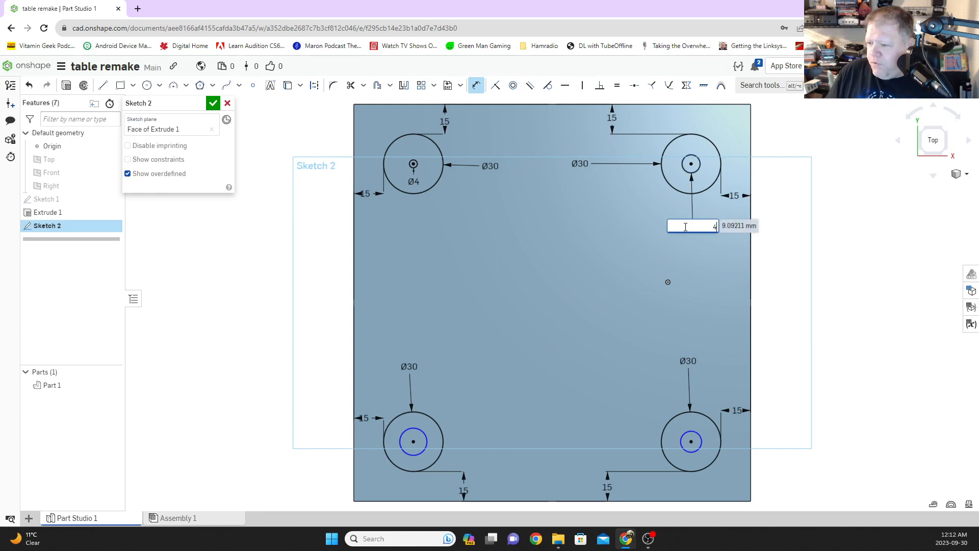
key(Return)
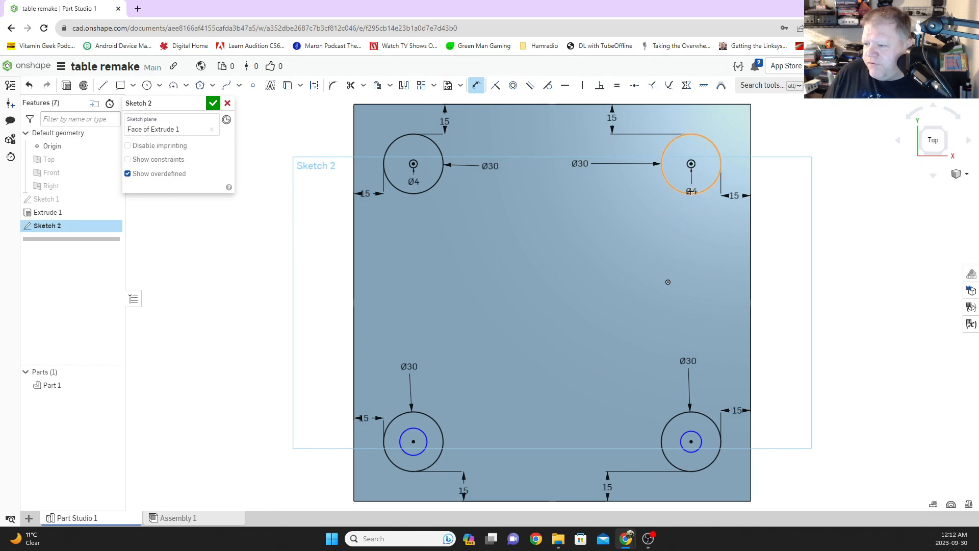
drag(691, 191, 694, 219)
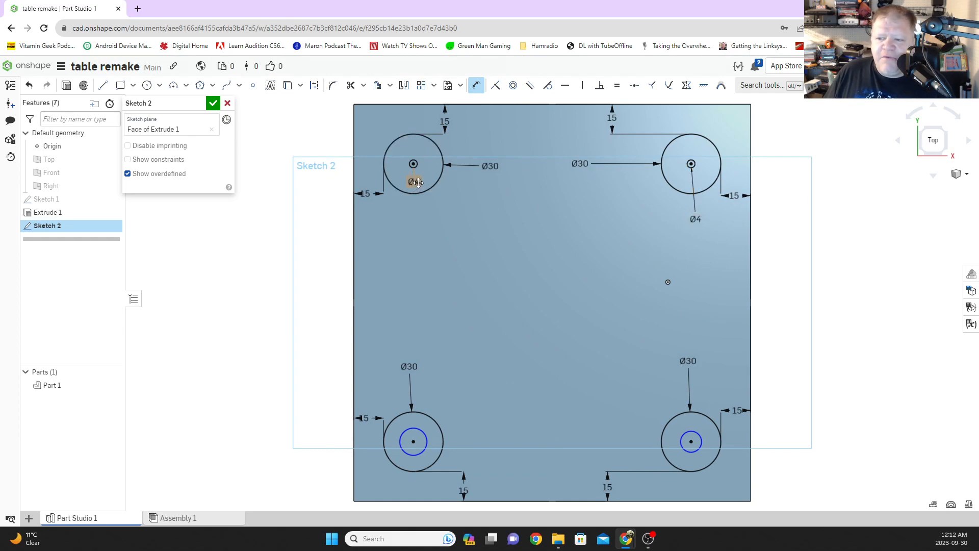
drag(414, 182, 414, 210)
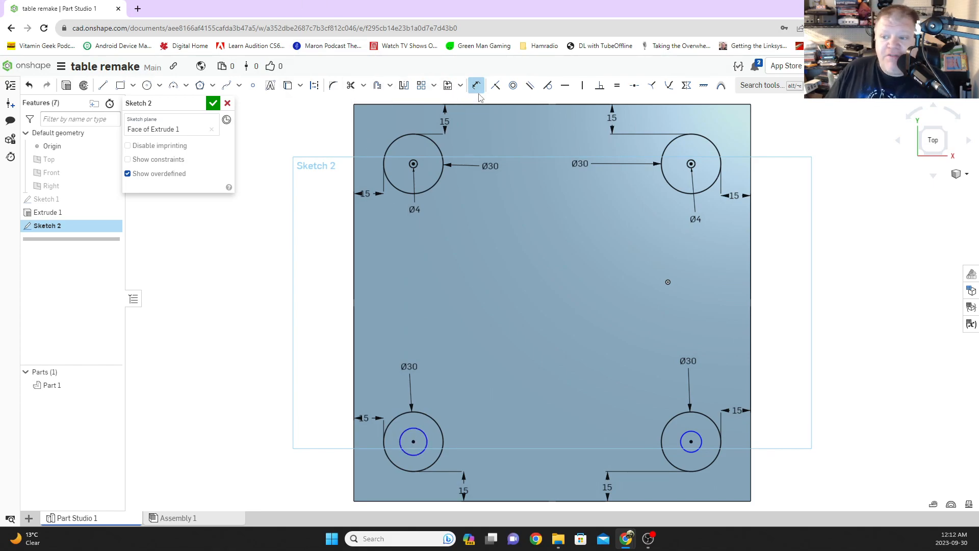
Dimension the lower-left inner circle's diameter as 4 mm and move its label outside the 30 mm circle.
click(513, 85)
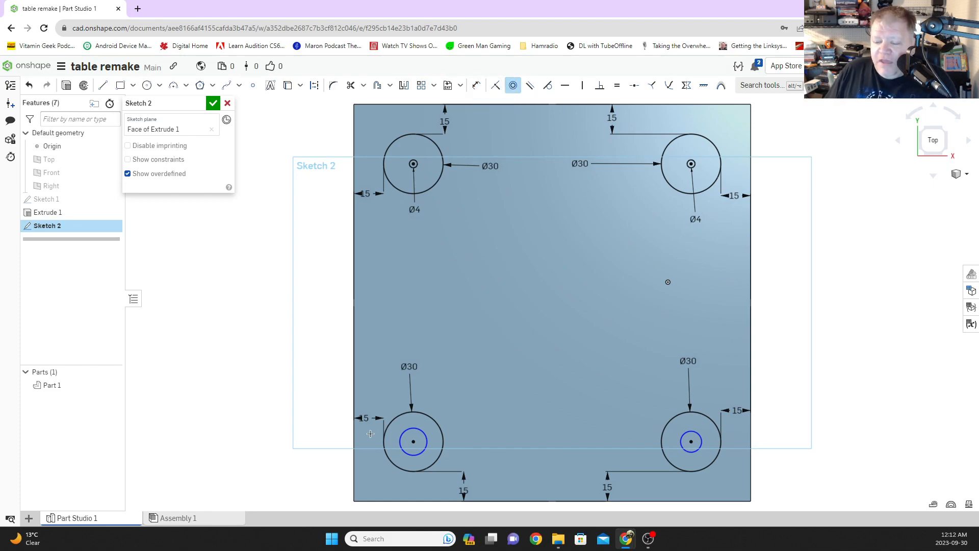
click(476, 85)
click(426, 437)
click(461, 383)
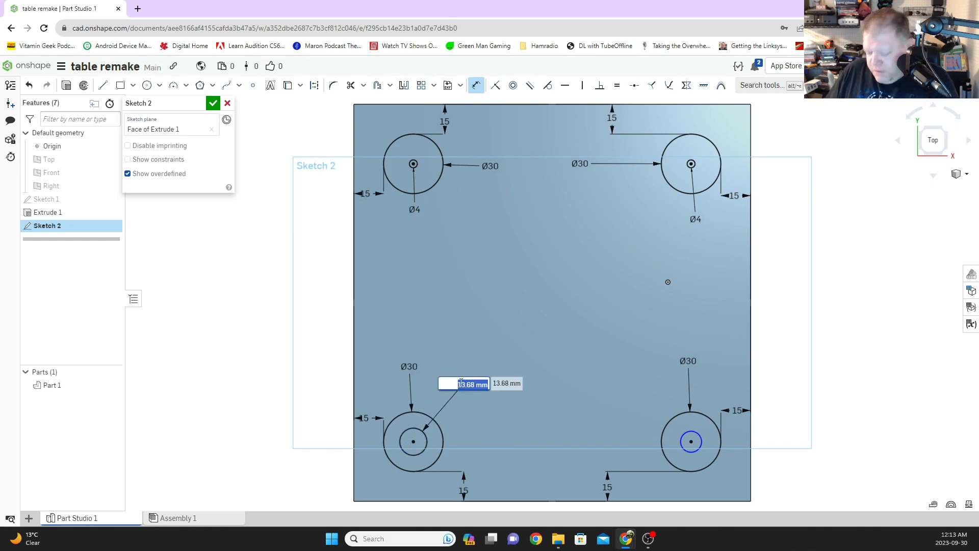
text(4)
key(Return)
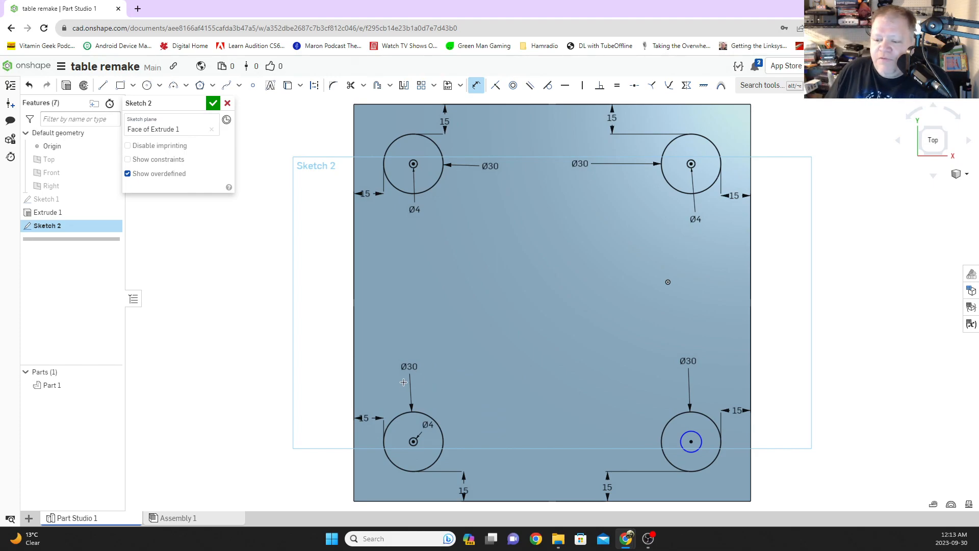
drag(428, 423, 469, 405)
Dimension the diameter of the lower-right corner's inner circle as 4 mm.
click(701, 438)
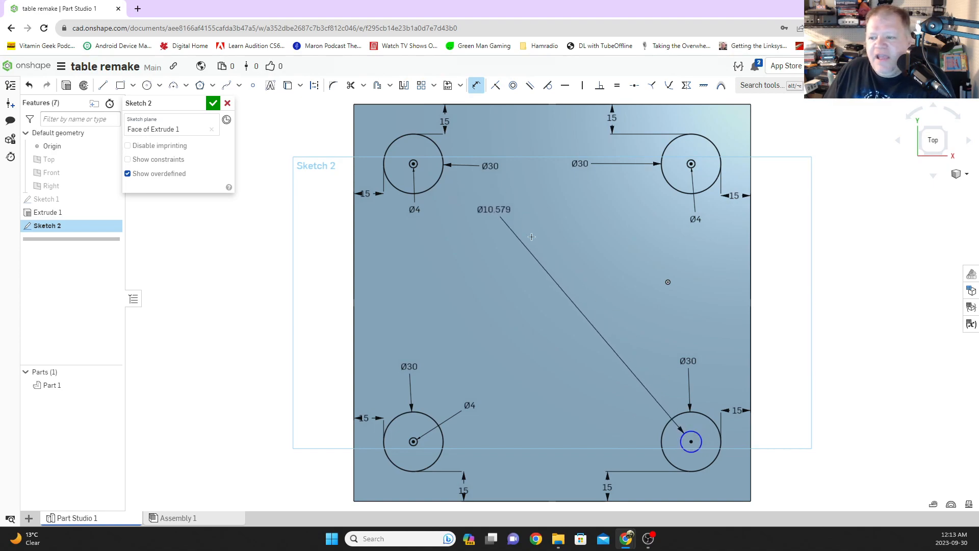
click(535, 320)
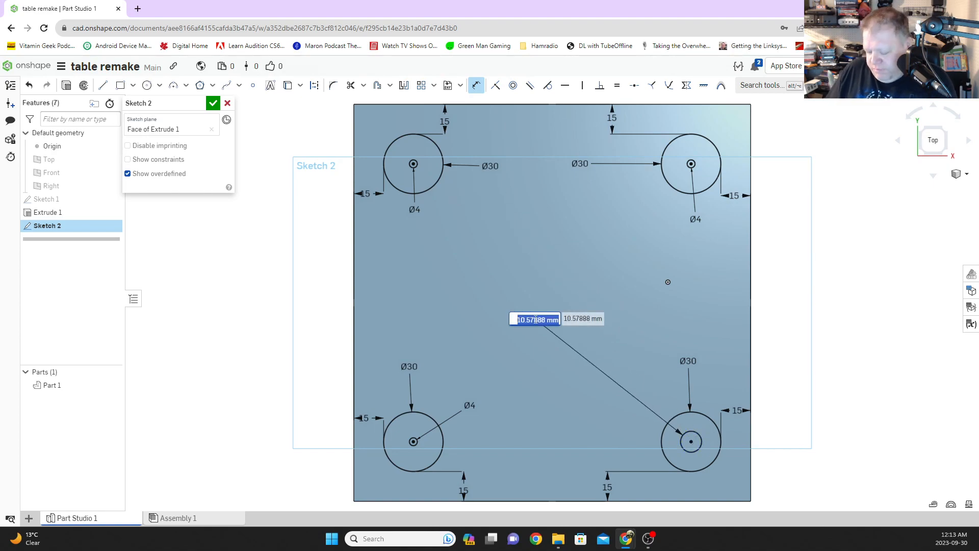
text(4)
key(Return)
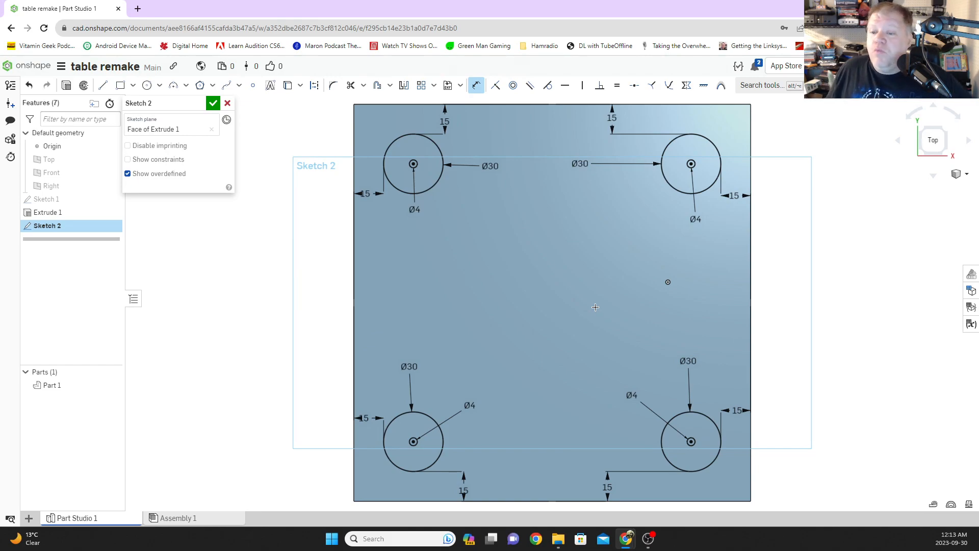
Finish the sketch and cut the four corner rings between the 30 mm and 4 mm circles 5 mm deep into the tabletop.
click(213, 104)
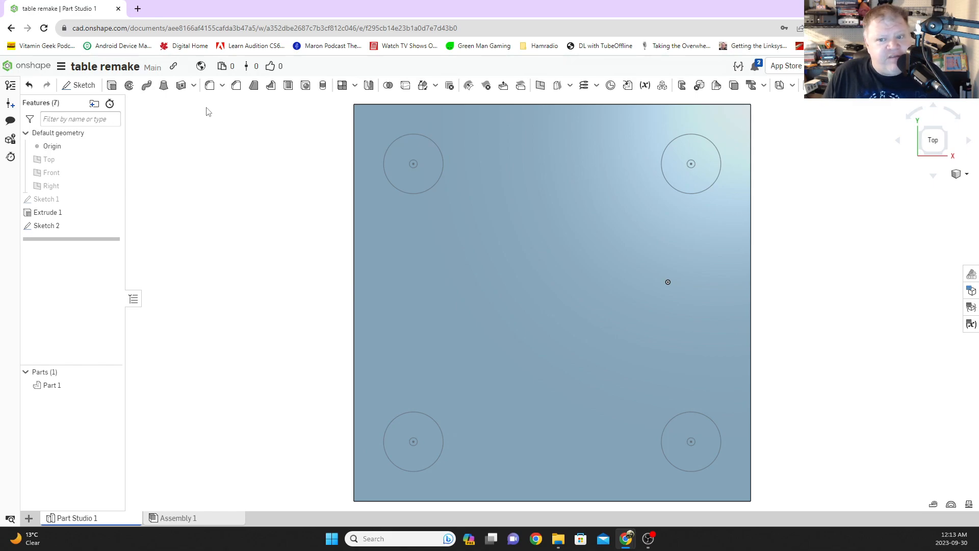
click(112, 86)
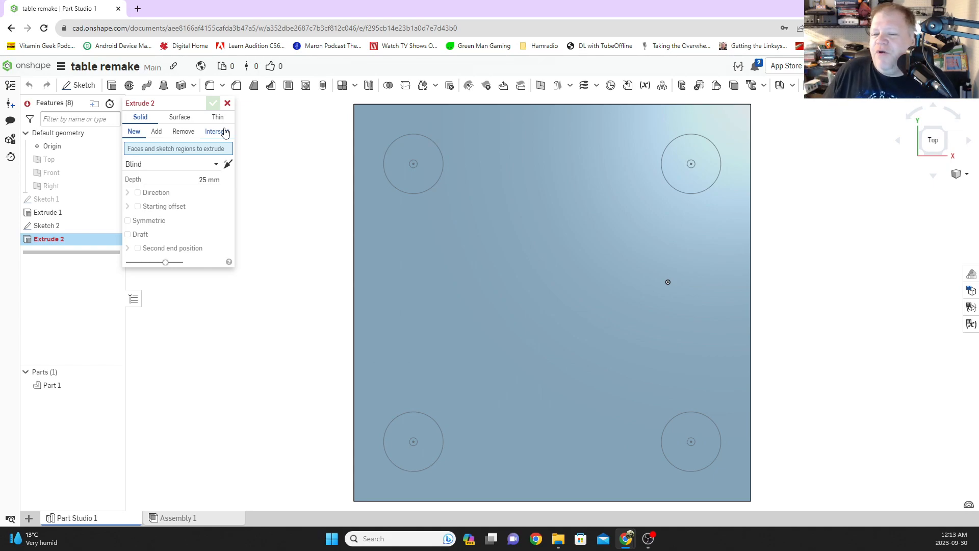
click(415, 185)
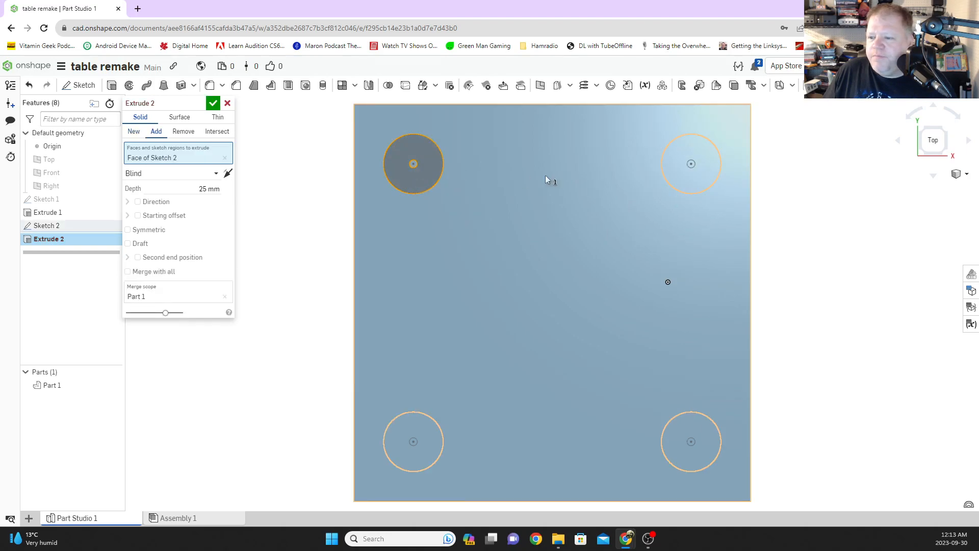
click(684, 184)
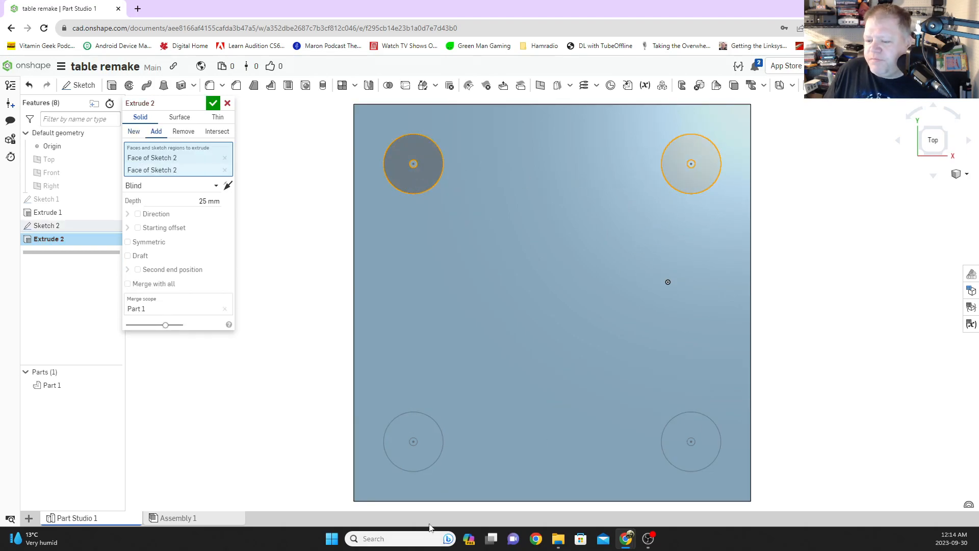
click(416, 465)
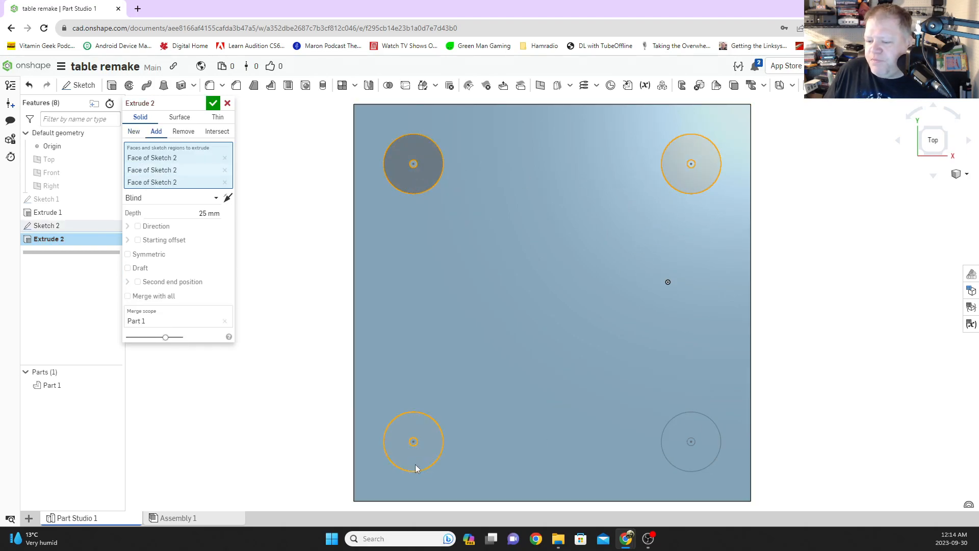
click(679, 464)
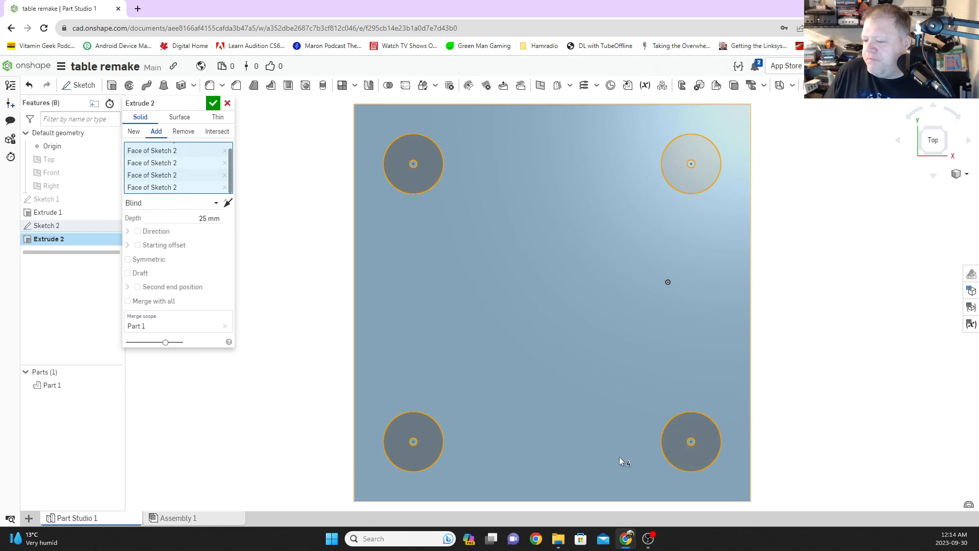
click(203, 215)
key(BackSpace)
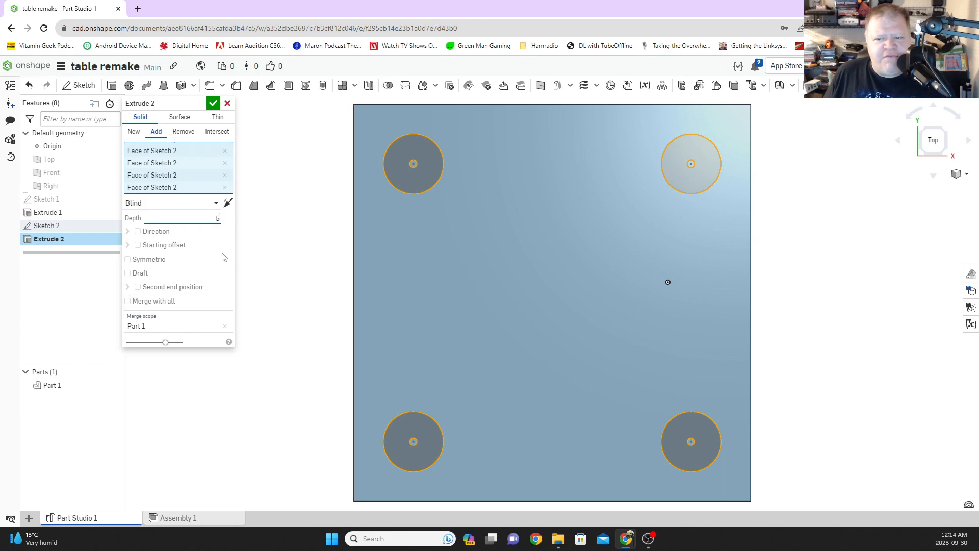
click(181, 132)
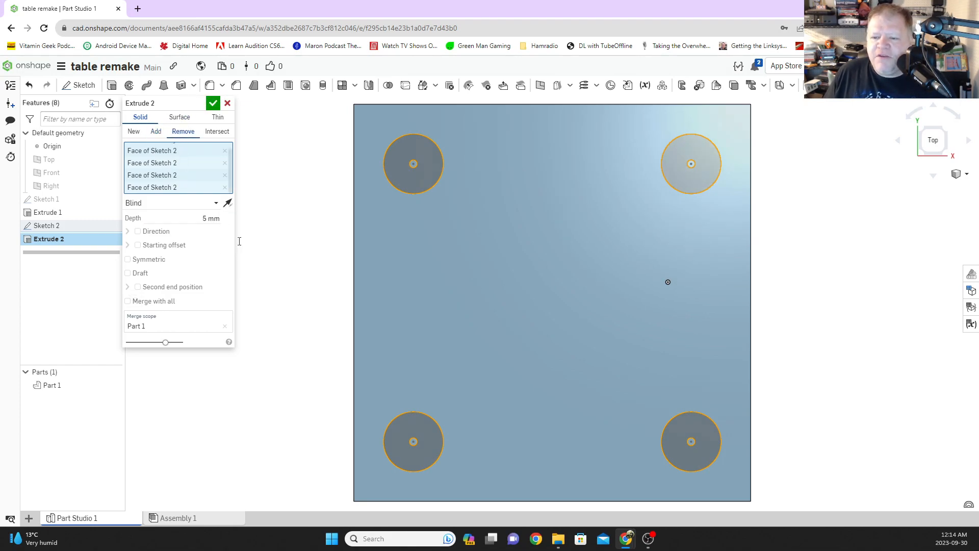
right_drag(294, 302, 302, 264)
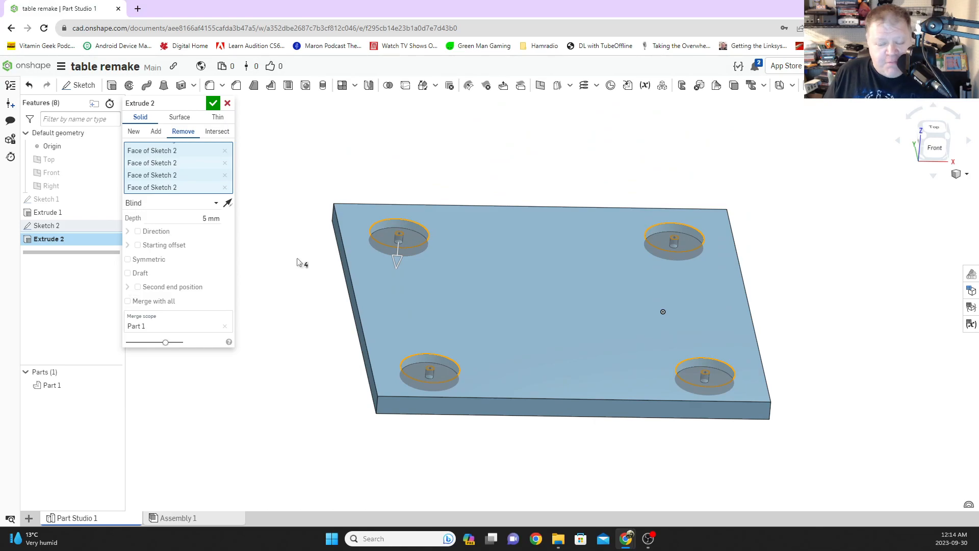
click(213, 104)
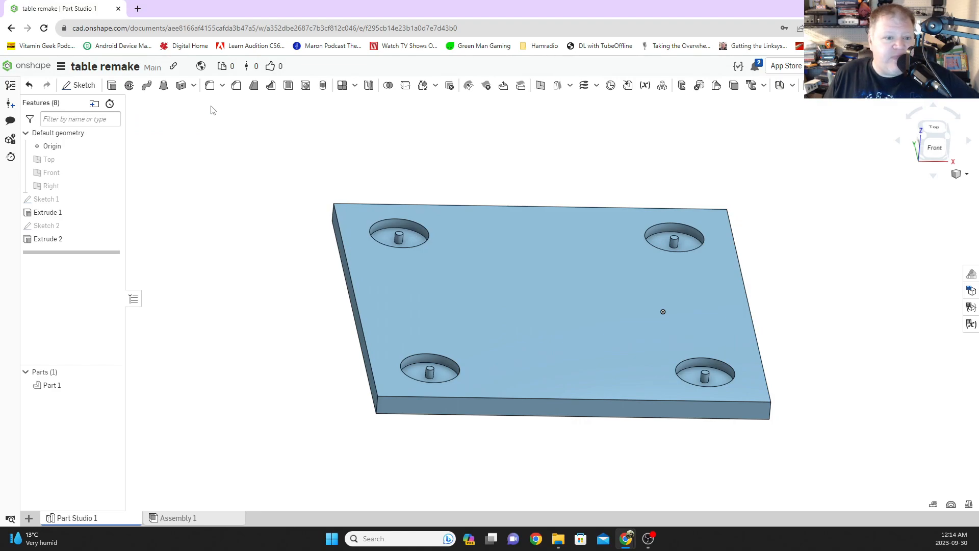
click(432, 367)
click(398, 236)
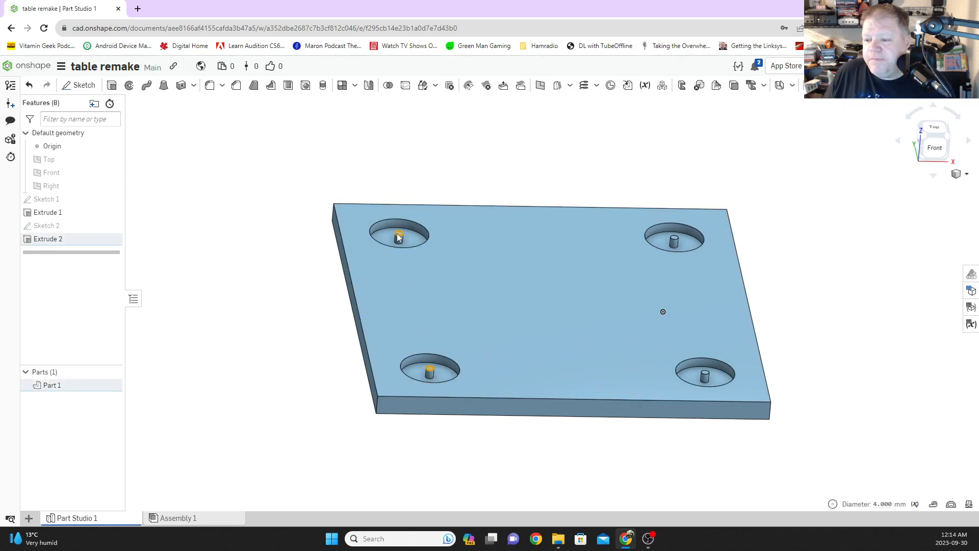
click(675, 240)
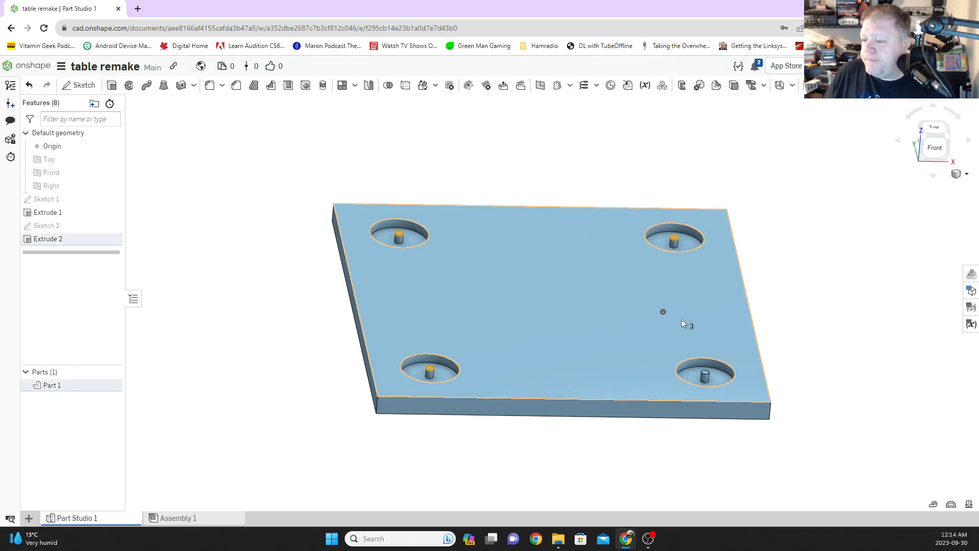
click(705, 375)
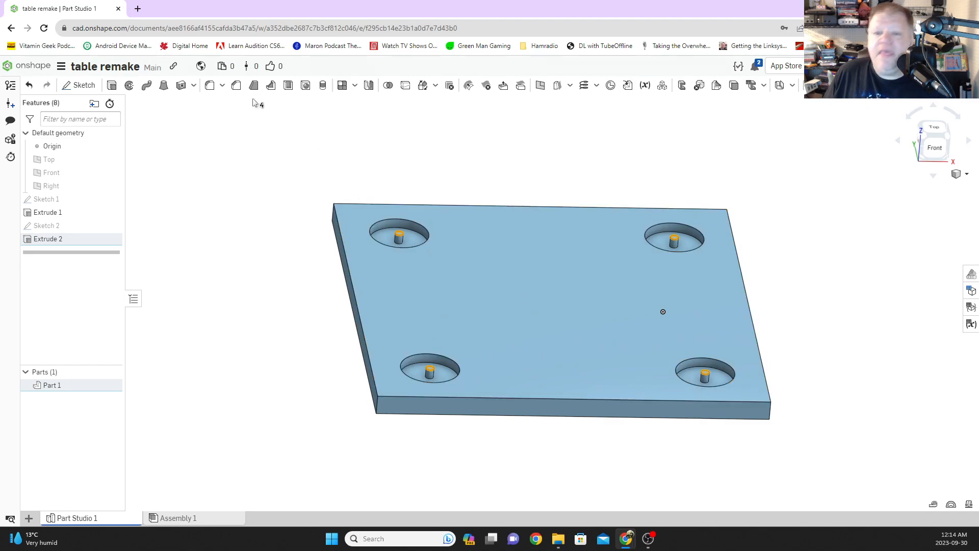
Remove the four central pins with an extruded cut of their top faces, 25 mm deep, leaving through holes in the tabletop.
click(111, 86)
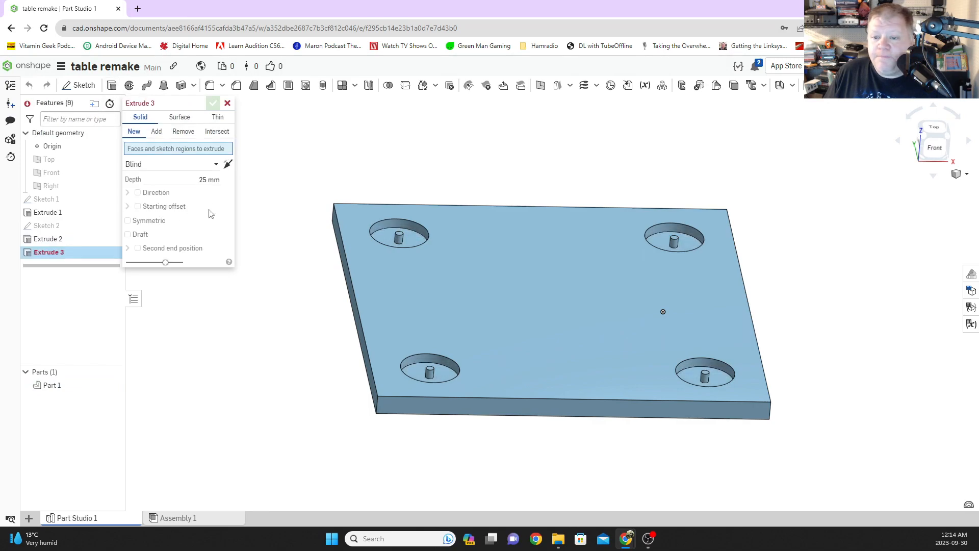
click(180, 132)
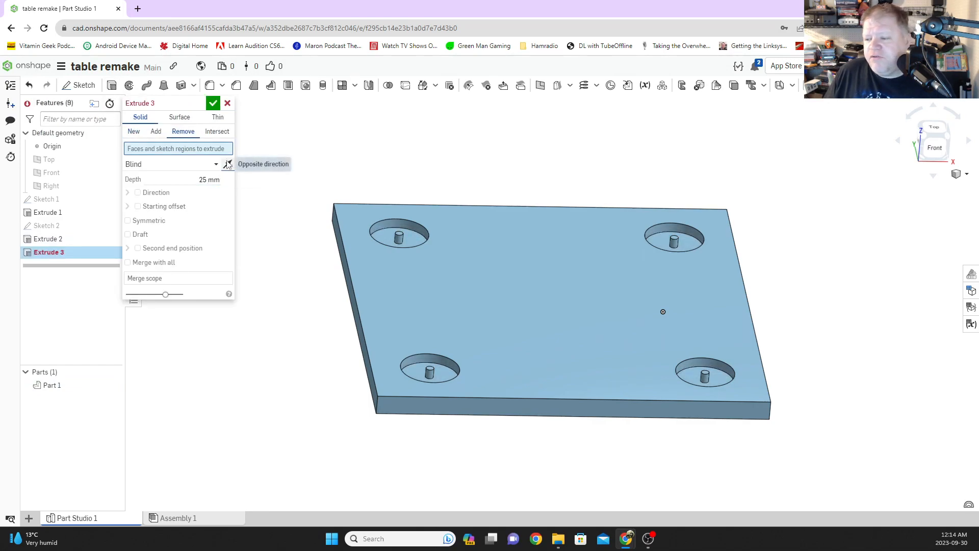
click(399, 236)
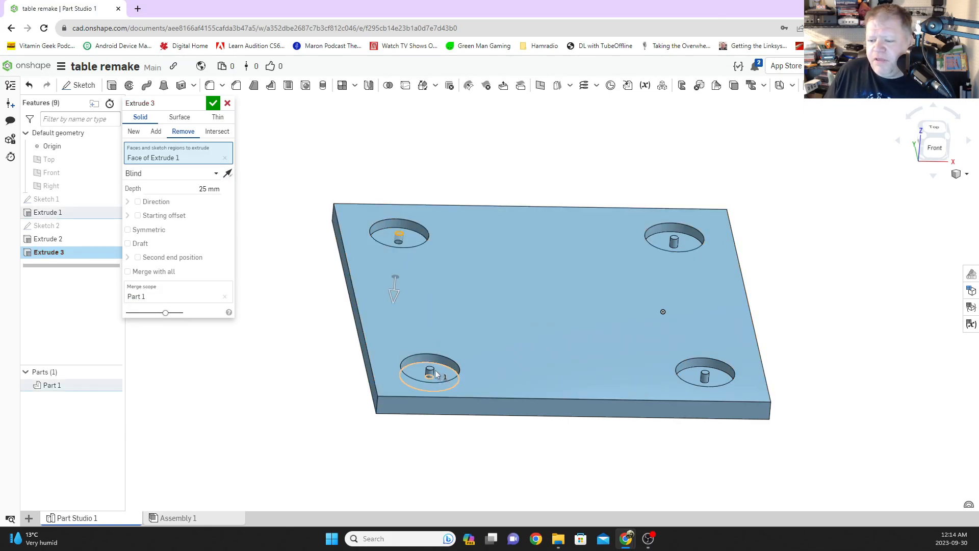
click(432, 371)
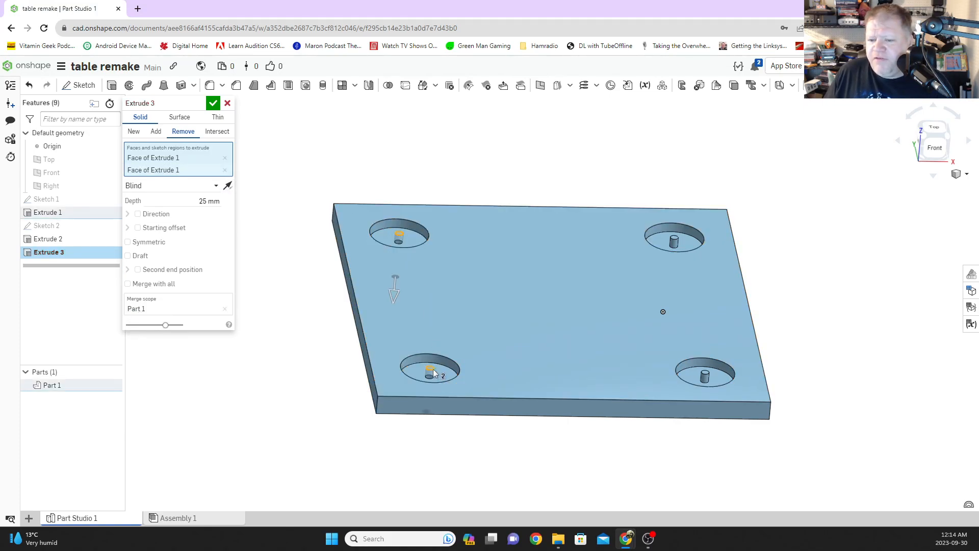
click(698, 371)
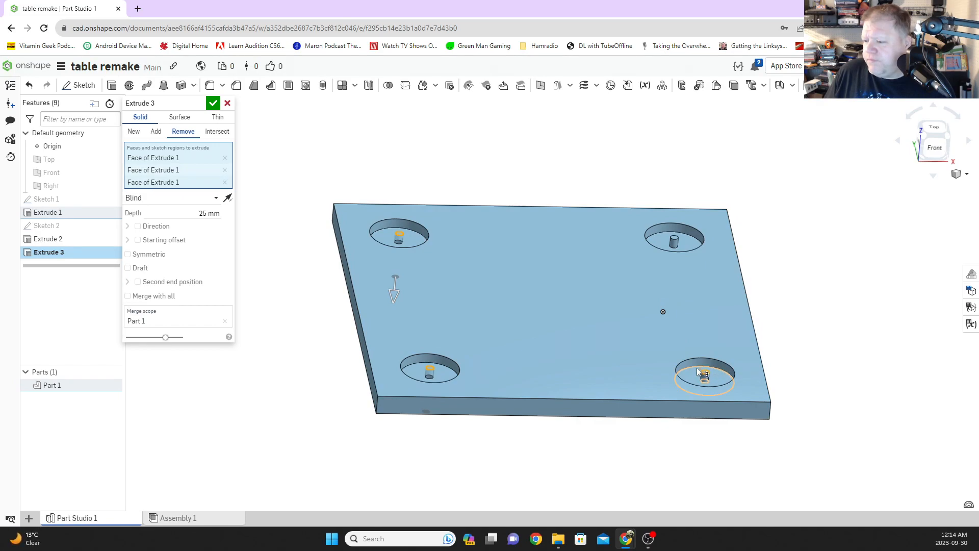
click(668, 247)
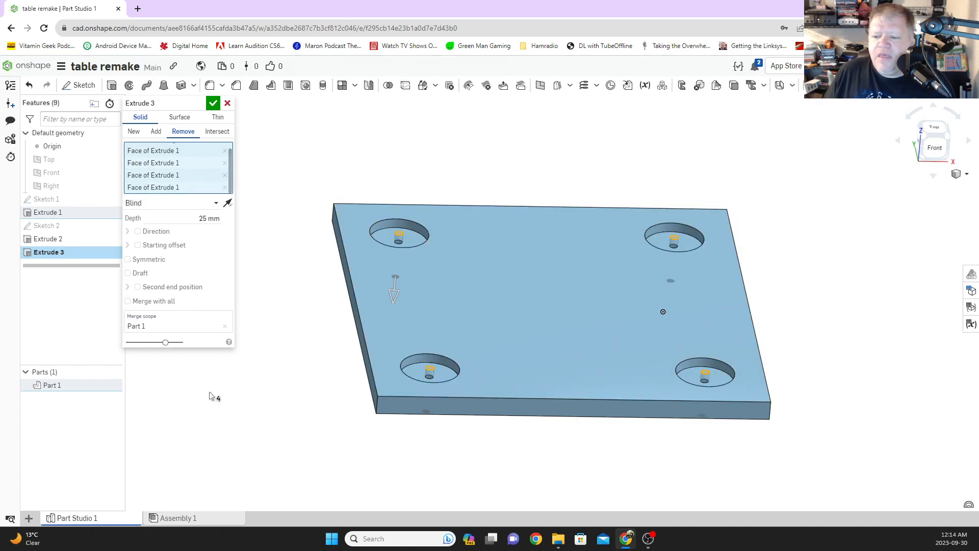
right_drag(248, 402, 248, 377)
click(213, 104)
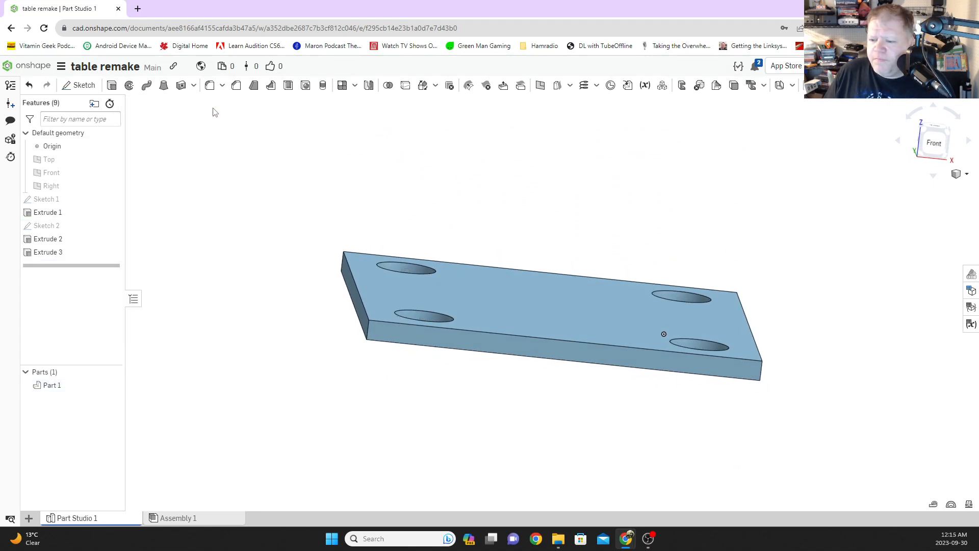
Start a new sketch on the bottom face of the tabletop, viewed from straight below.
right_drag(487, 341, 326, 315)
right_drag(450, 170, 330, 236)
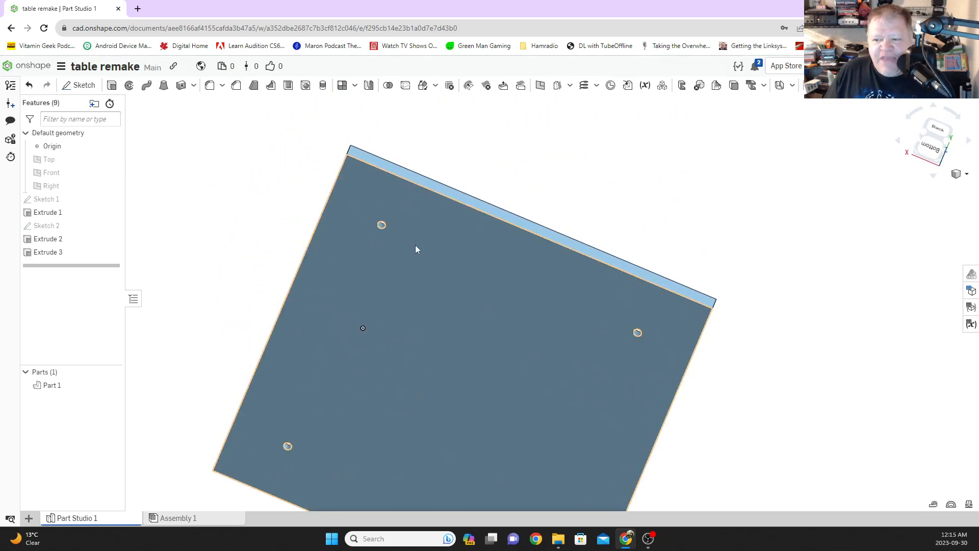
right_drag(572, 353, 576, 304)
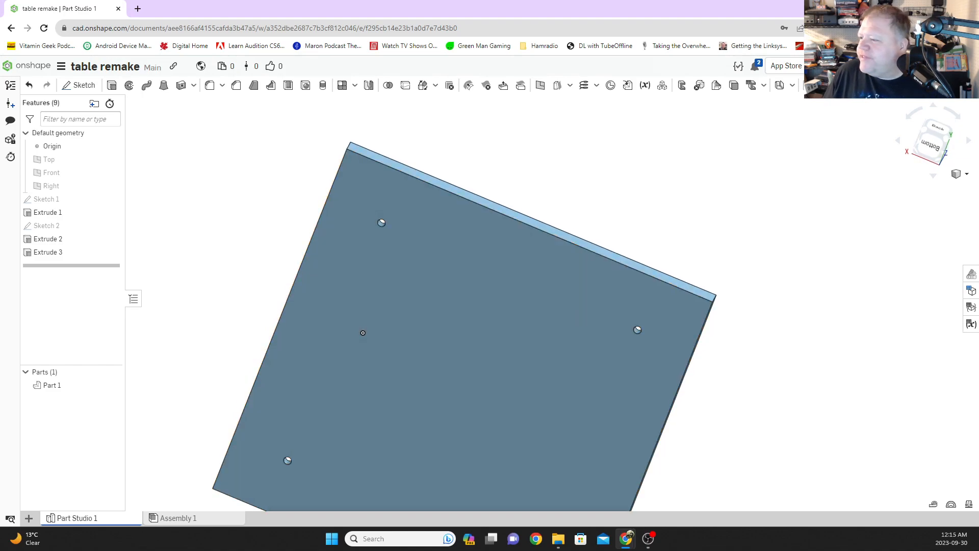
click(935, 146)
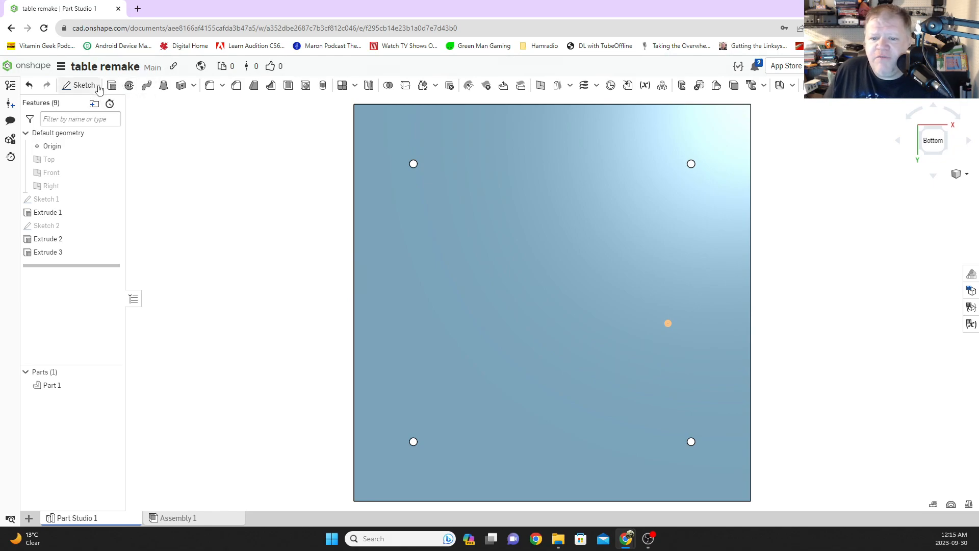
click(83, 86)
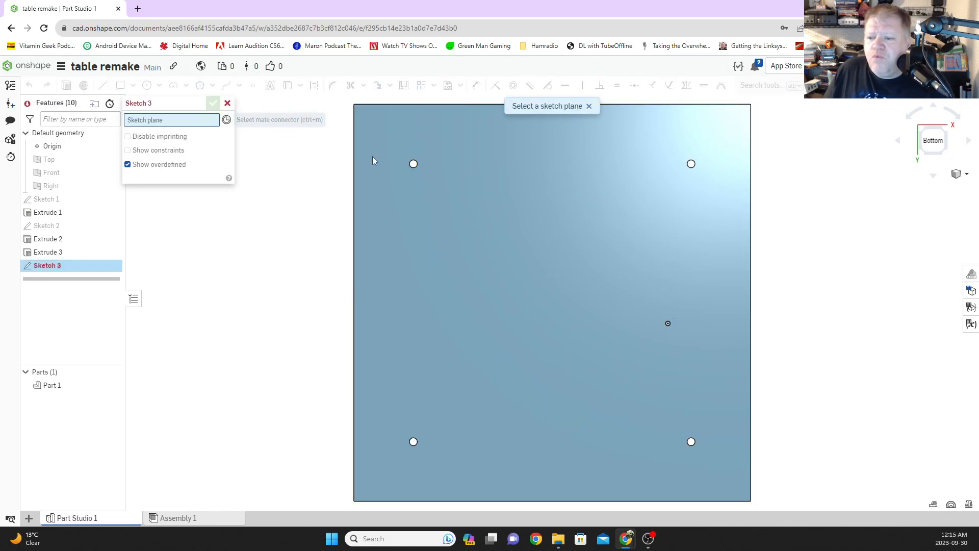
click(531, 258)
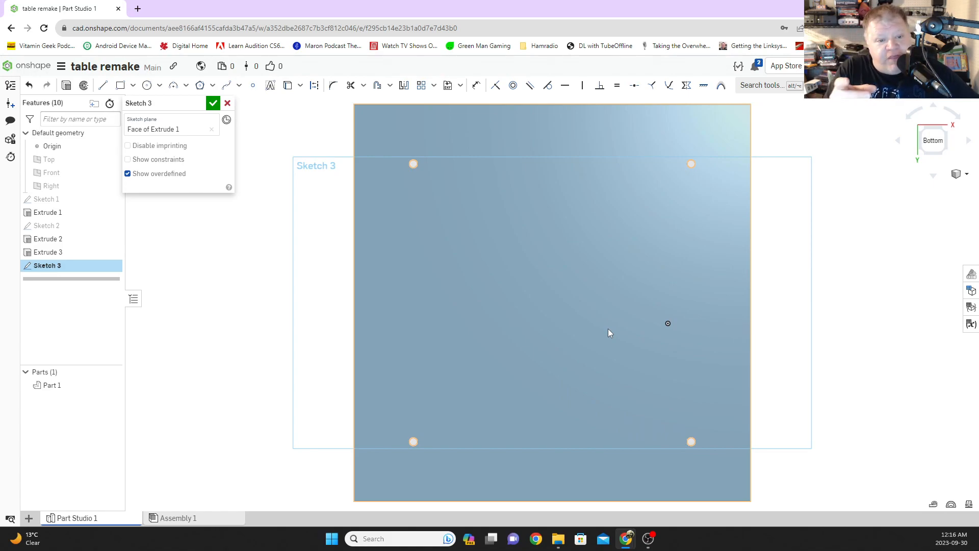
Sketch a circle about 8.8 mm in diameter concentric with the upper-left screw hole on the tabletop's underside.
right_drag(427, 213, 418, 178)
click(415, 180)
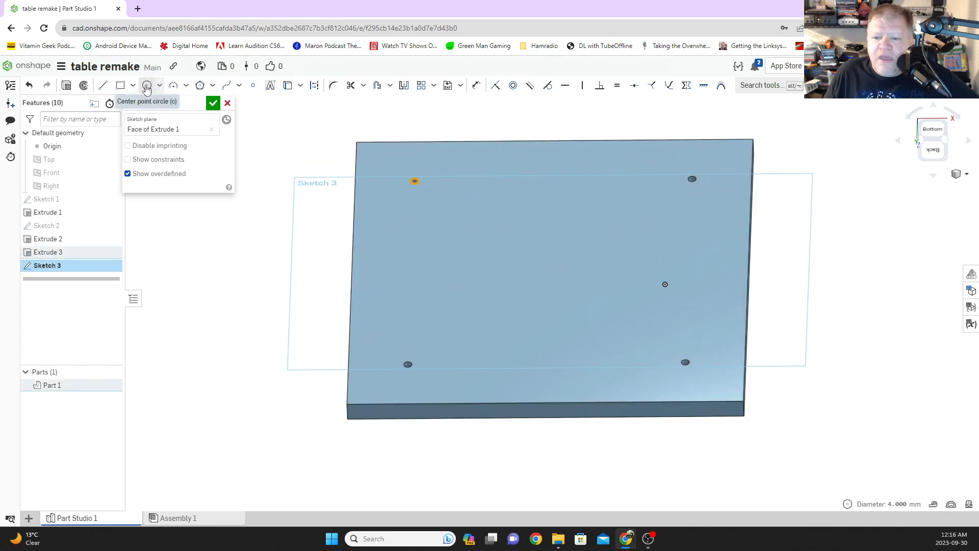
click(147, 85)
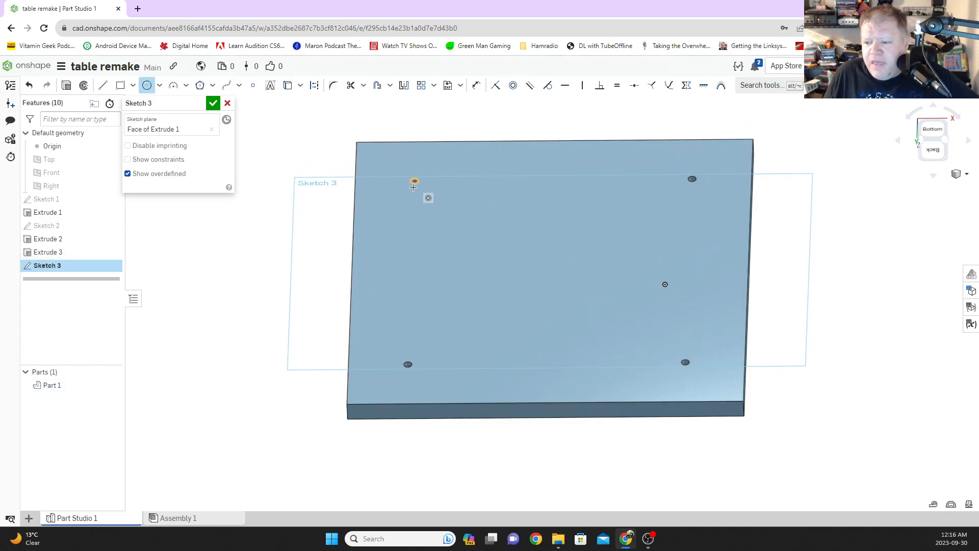
mouse_move(416, 256)
right_down()
mouse_move(408, 279)
mouse_move(411, 264)
right_up()
scroll(423, 173, up, 4)
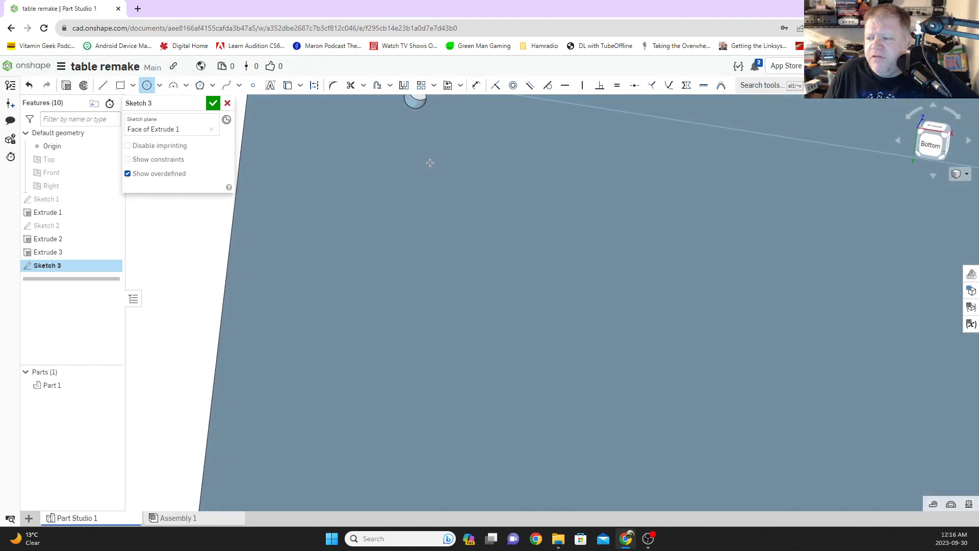
mouse_move(430, 163)
right_down()
mouse_move(443, 174)
mouse_move(442, 128)
right_up()
middle_drag(440, 127, 438, 319)
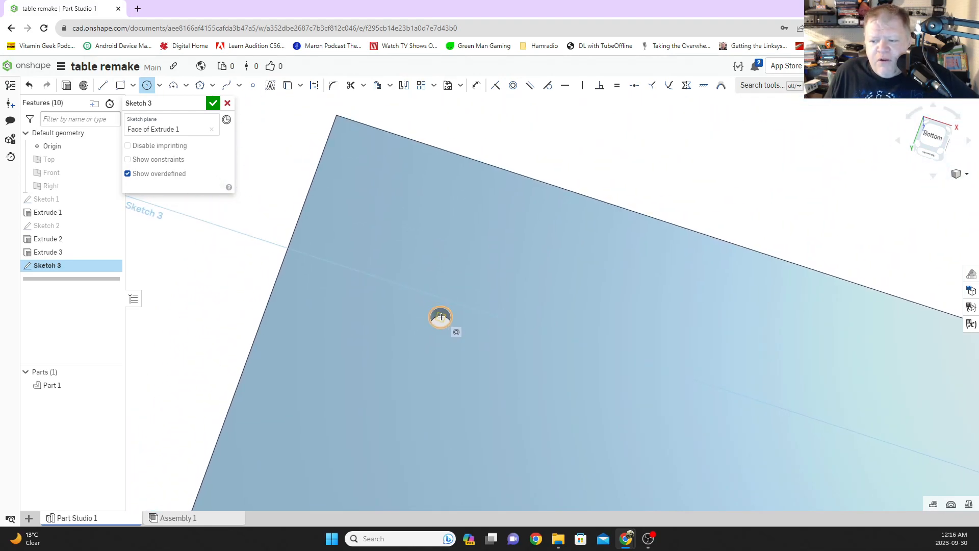
scroll(441, 317, up, 10)
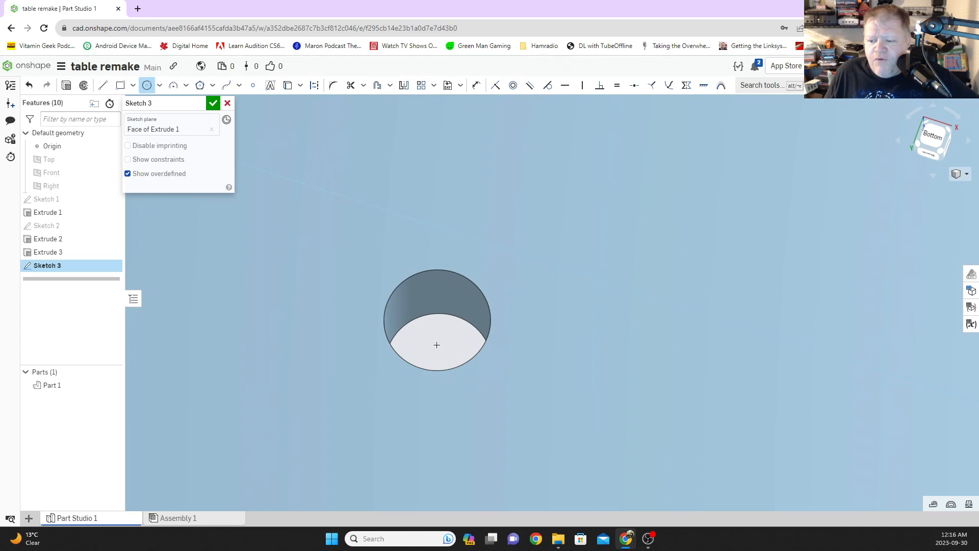
scroll(438, 330, down, 5)
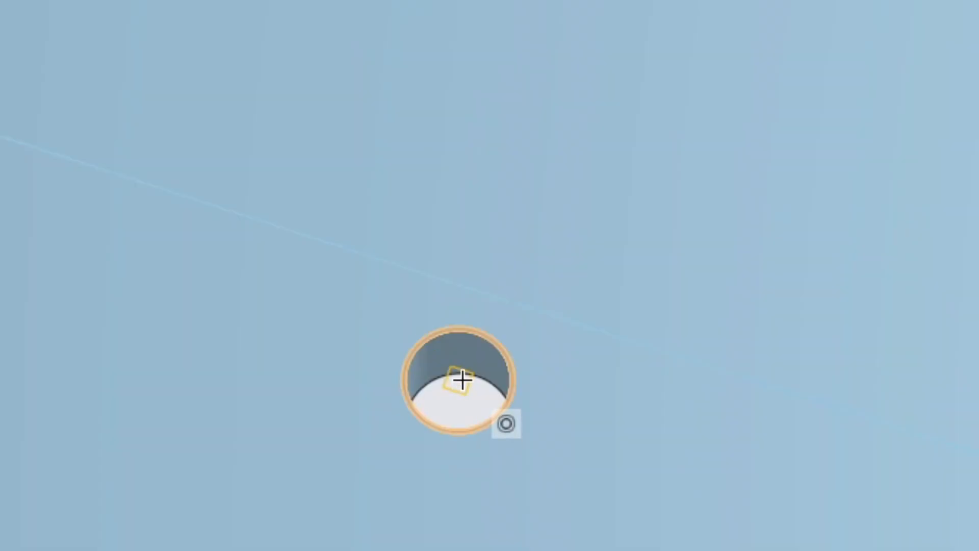
scroll(459, 380, up, 4)
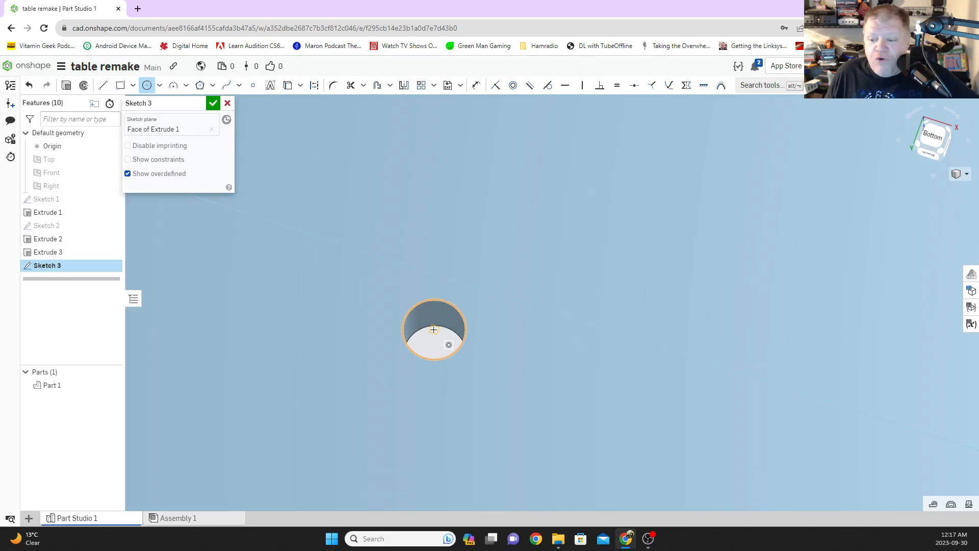
click(433, 329)
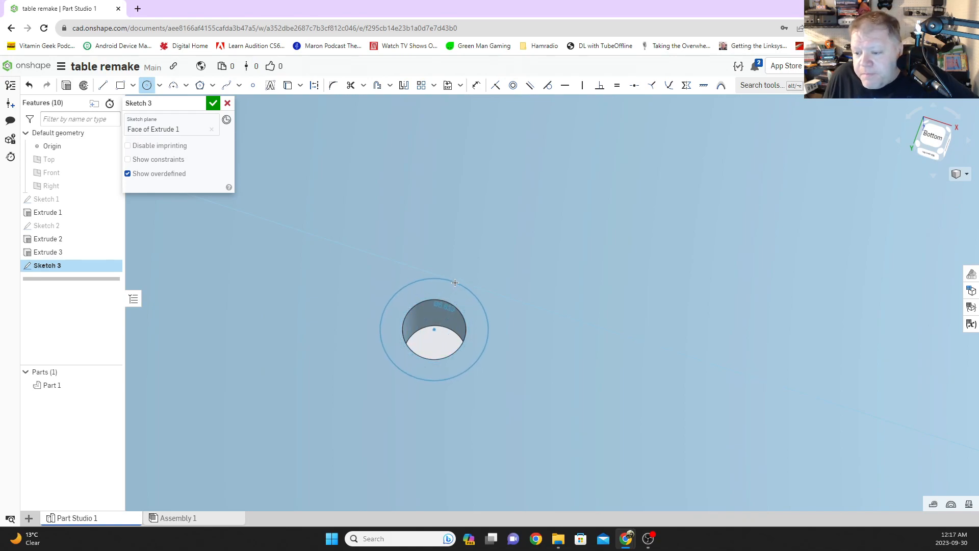
click(455, 282)
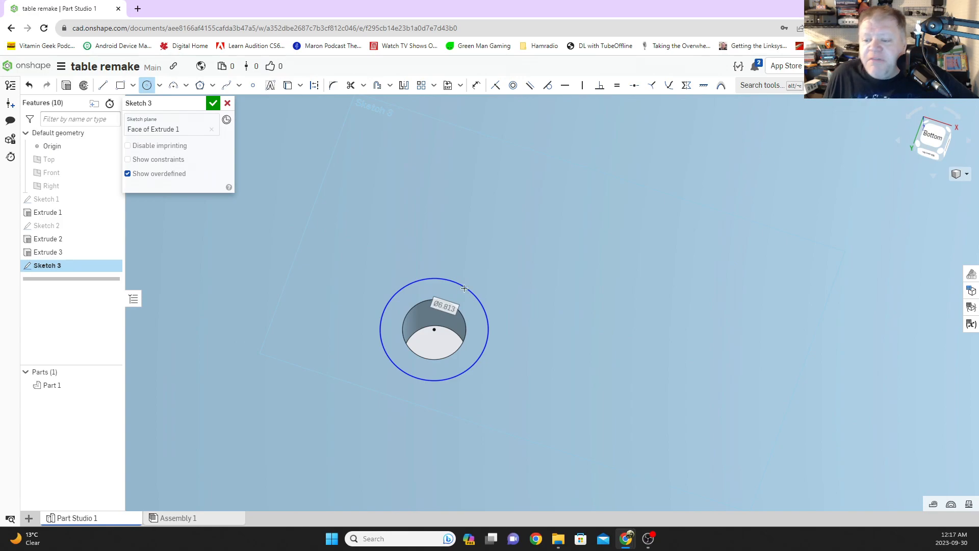
Set the diameter of the circle around the upper-left screw hole to 8 mm.
click(476, 85)
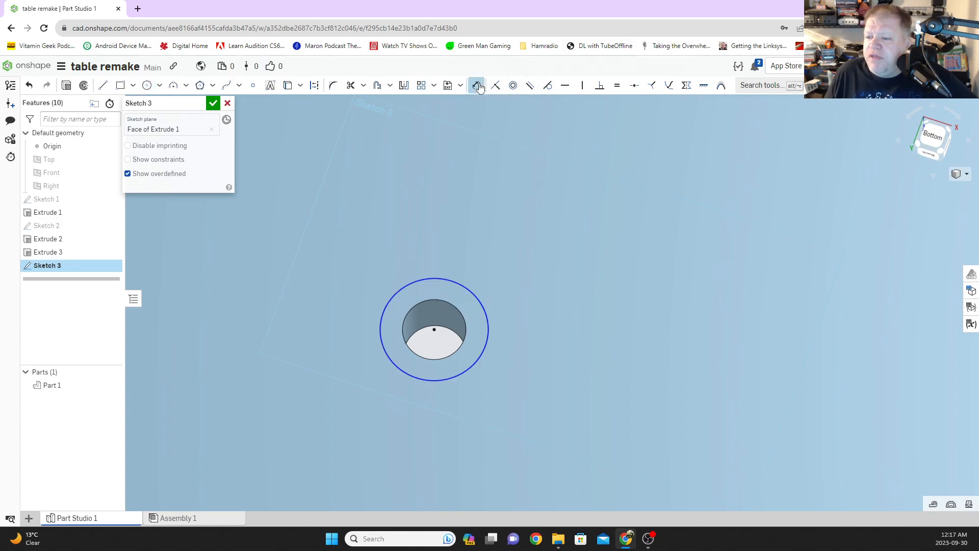
click(451, 280)
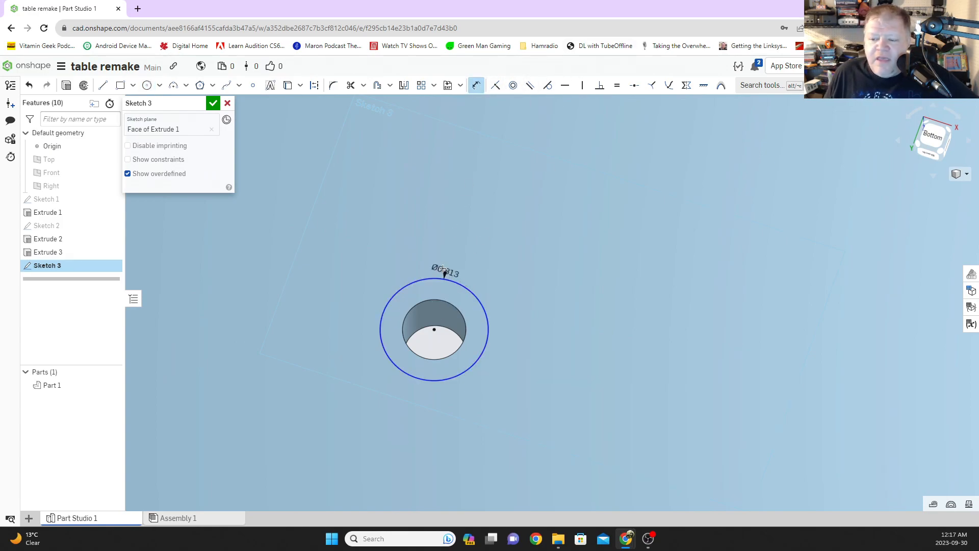
click(468, 247)
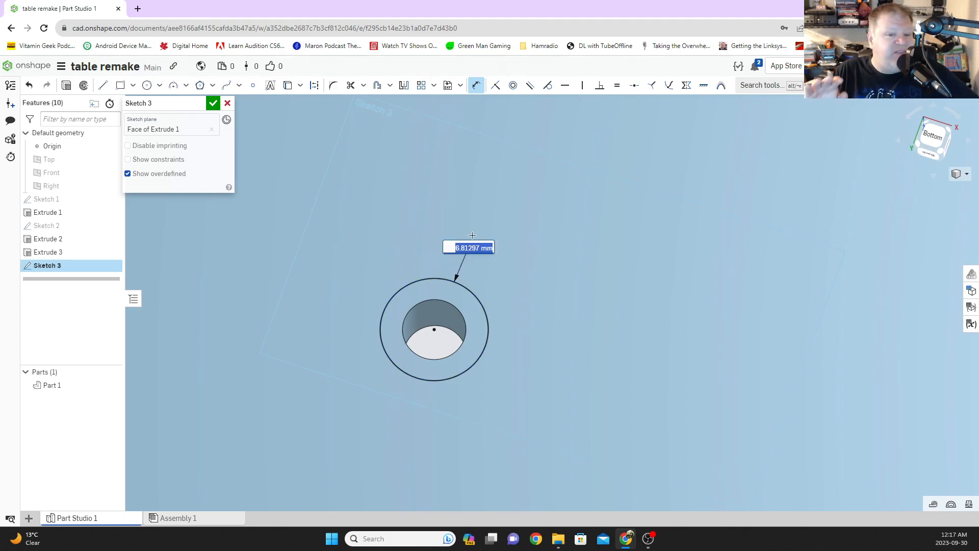
text(8)
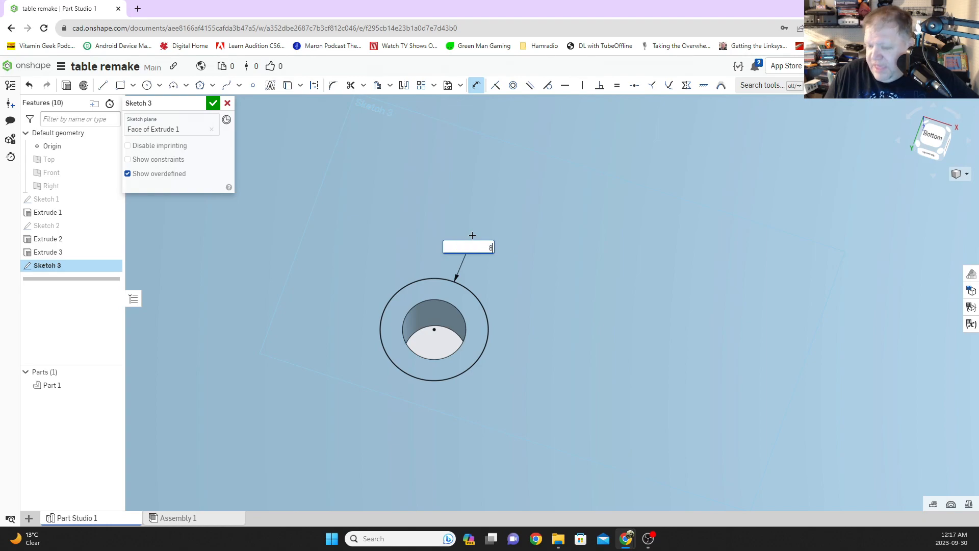
key(Return)
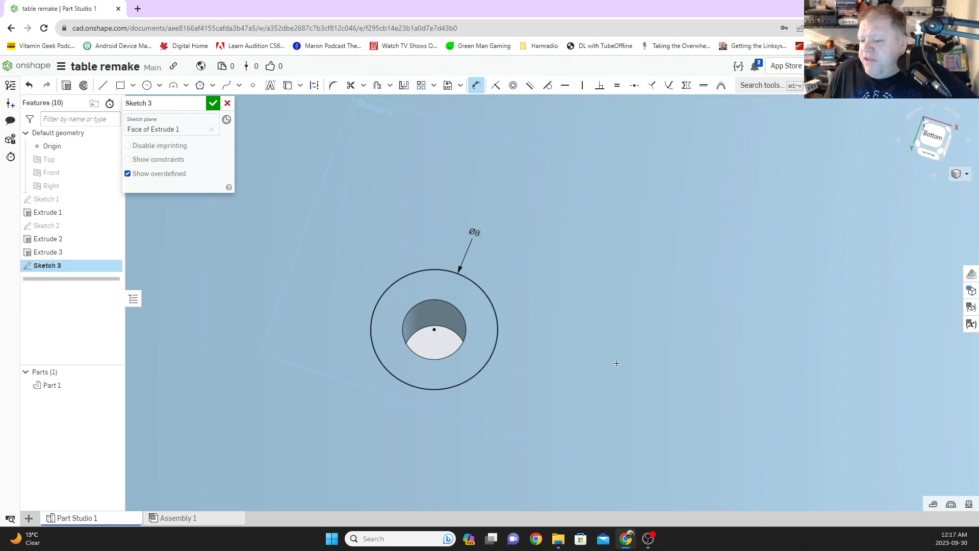
Draw a construction line from the centre of the upper-left screw hole to the centre of the upper-right screw hole.
scroll(612, 343, down, 5)
scroll(606, 340, down, 3)
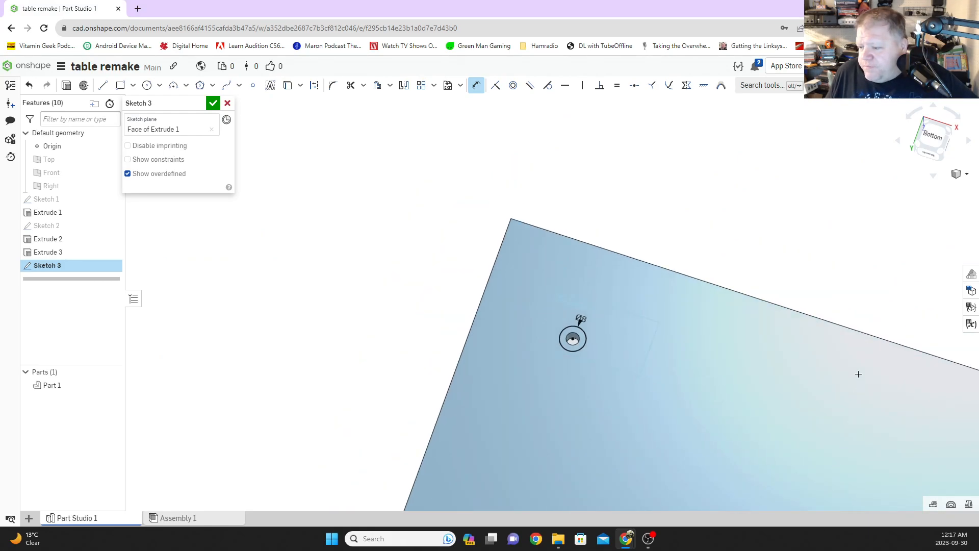
mouse_move(884, 382)
right_down()
mouse_move(870, 375)
mouse_move(875, 384)
right_up()
middle_drag(889, 395, 681, 250)
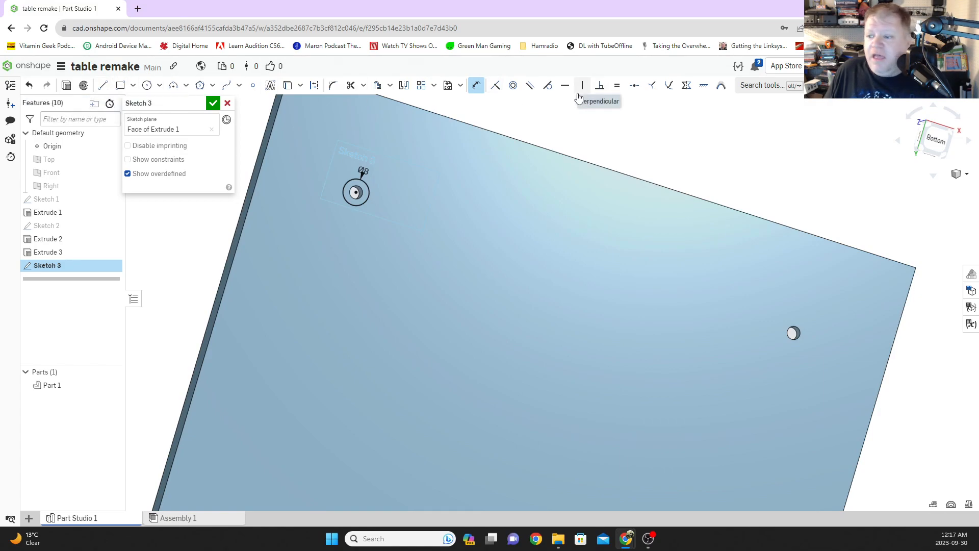
click(103, 86)
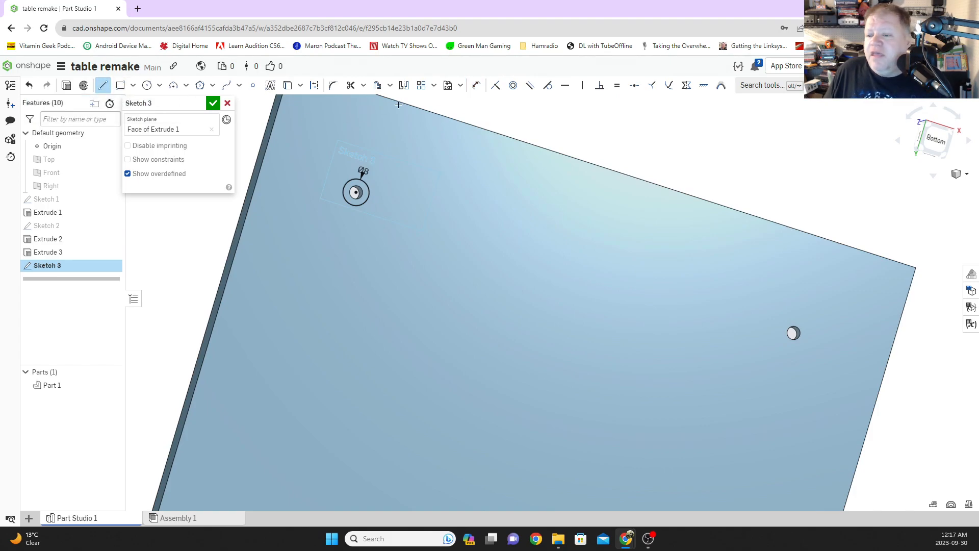
click(315, 87)
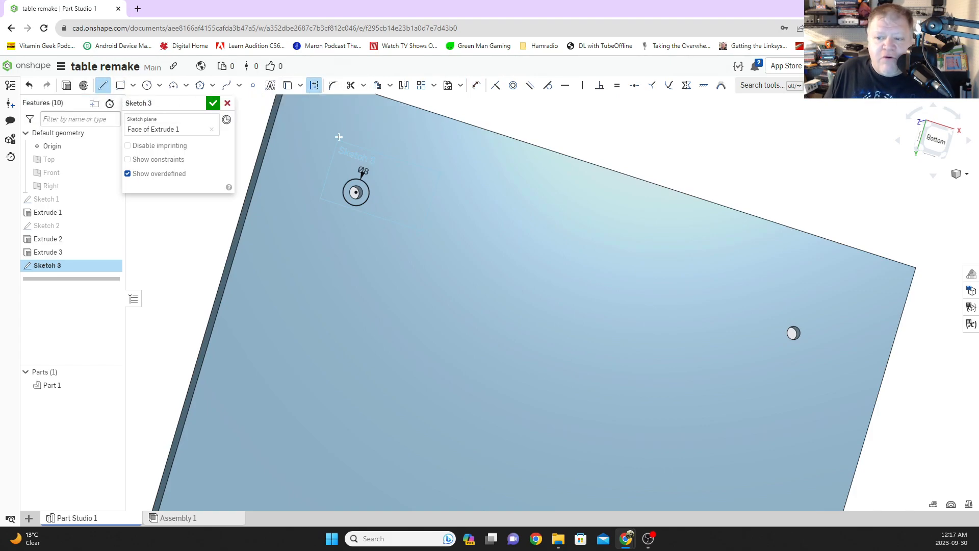
click(355, 192)
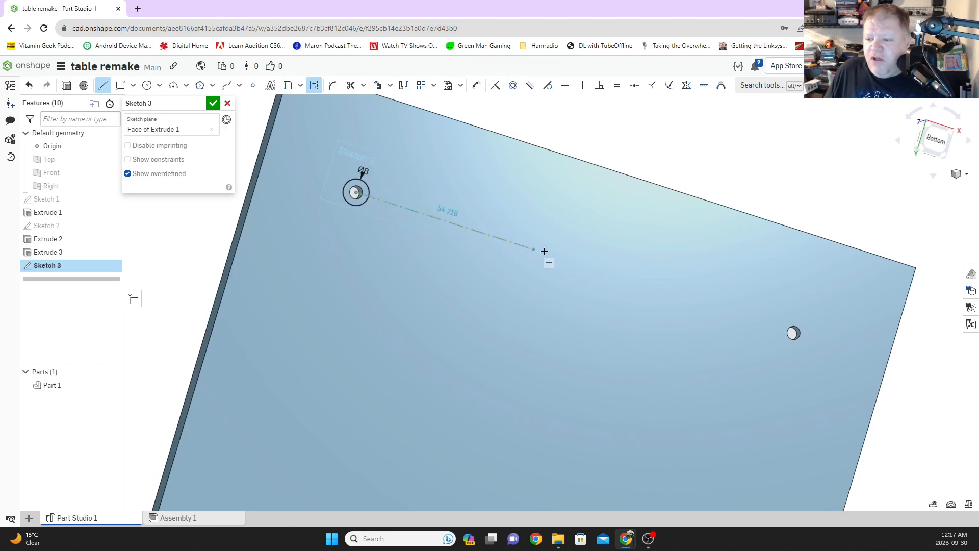
click(794, 334)
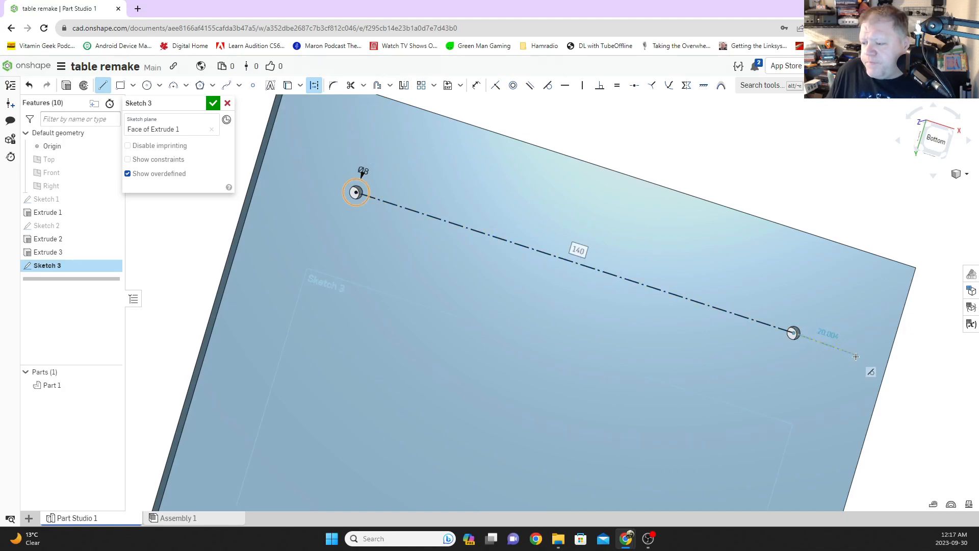
key(Escape)
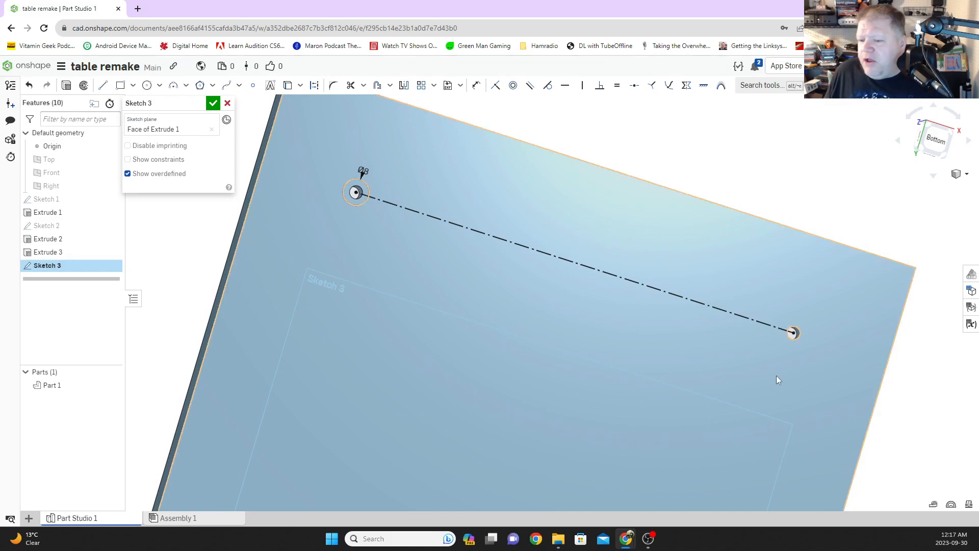
Delete the construction line joining the two upper screw holes.
mouse_move(799, 351)
right_down()
mouse_move(761, 347)
mouse_move(797, 332)
right_up()
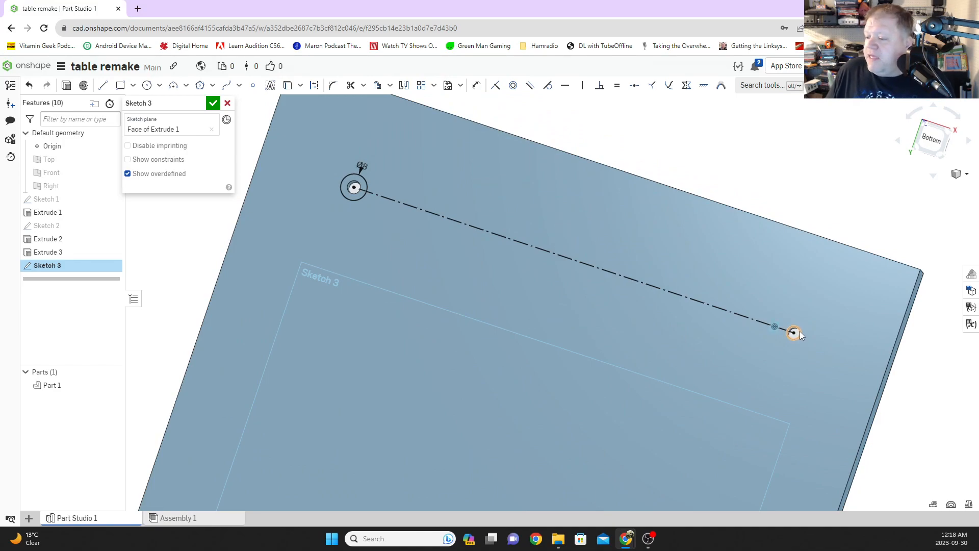
scroll(799, 338, up, 3)
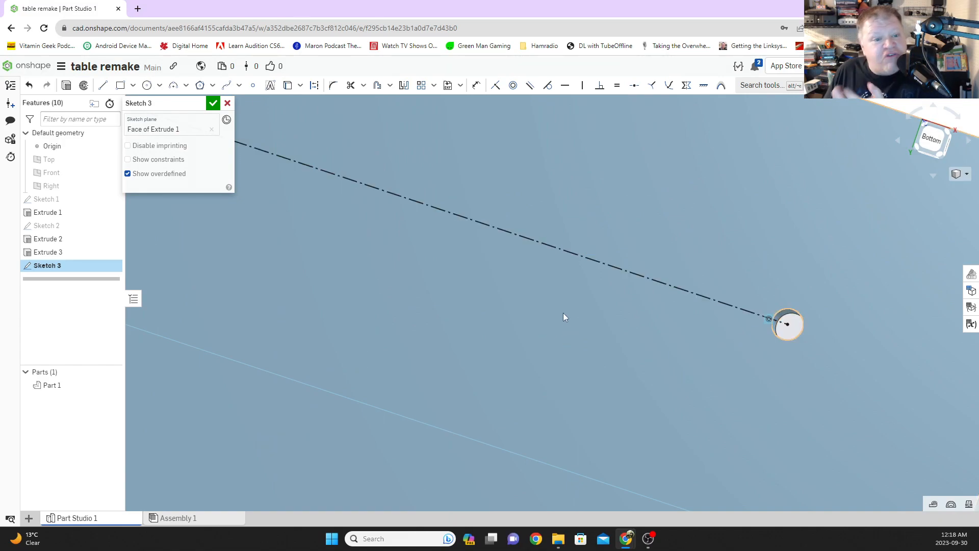
scroll(430, 248, down, 6)
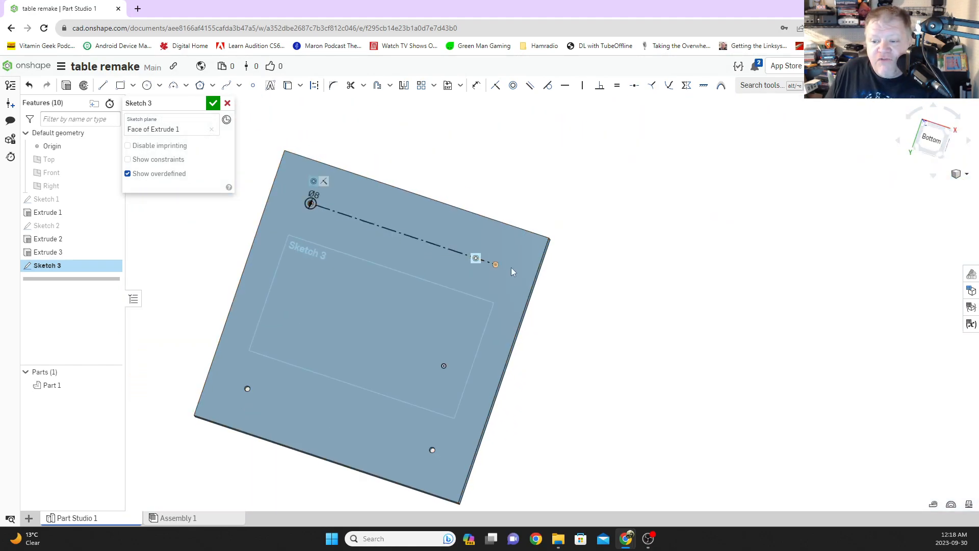
scroll(386, 236, up, 4)
scroll(384, 232, up, 1)
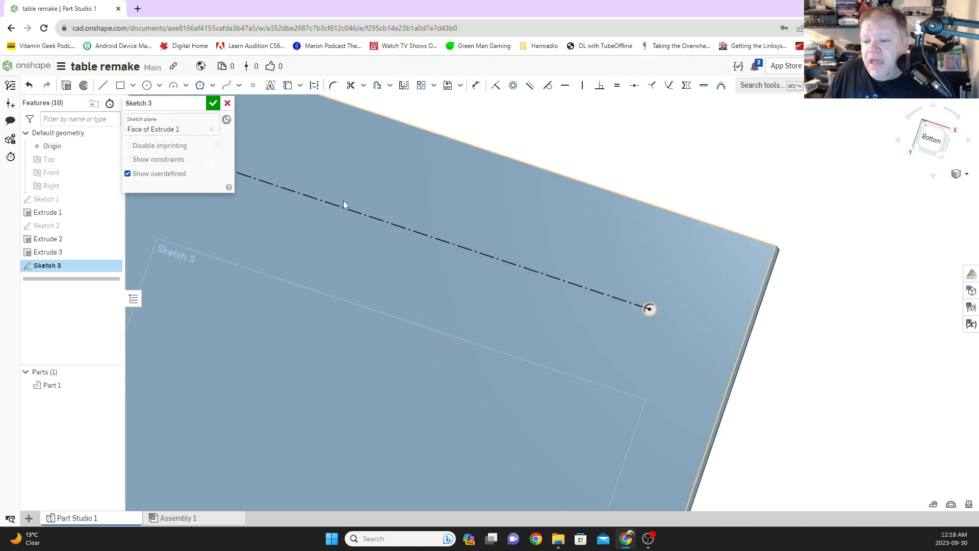
right_click(350, 213)
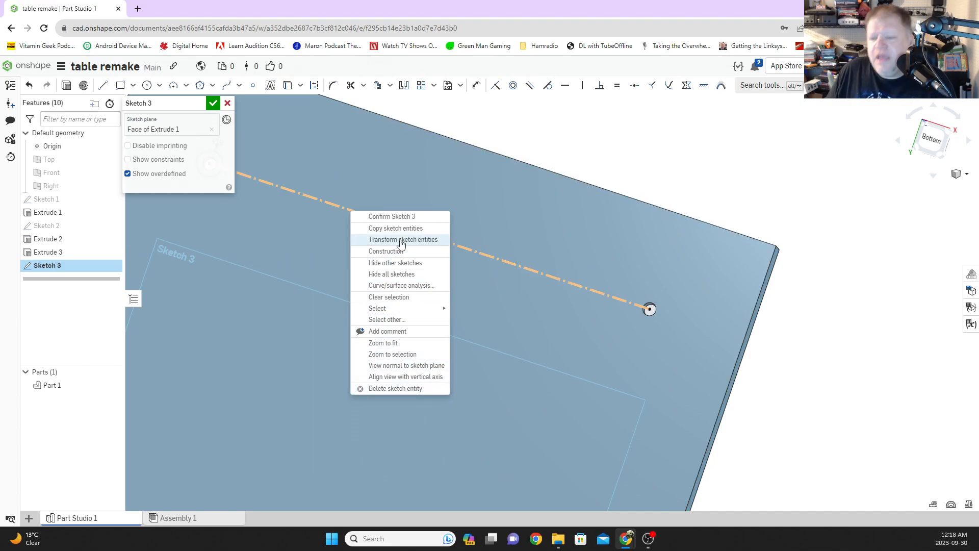
click(497, 262)
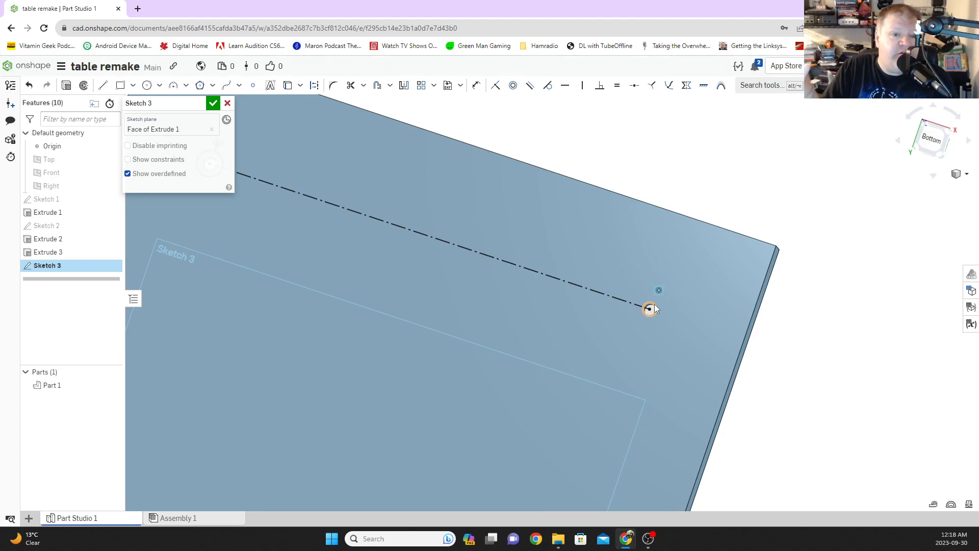
key(d)
click(391, 226)
key(Delete)
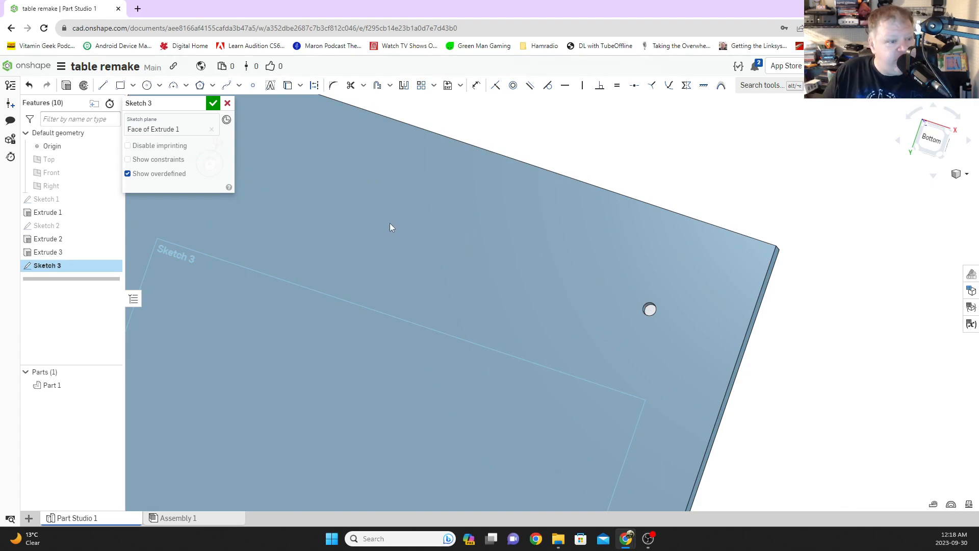
Sketch a circle concentric with the upper-right screw hole and dimension its diameter to 8 mm.
click(651, 311)
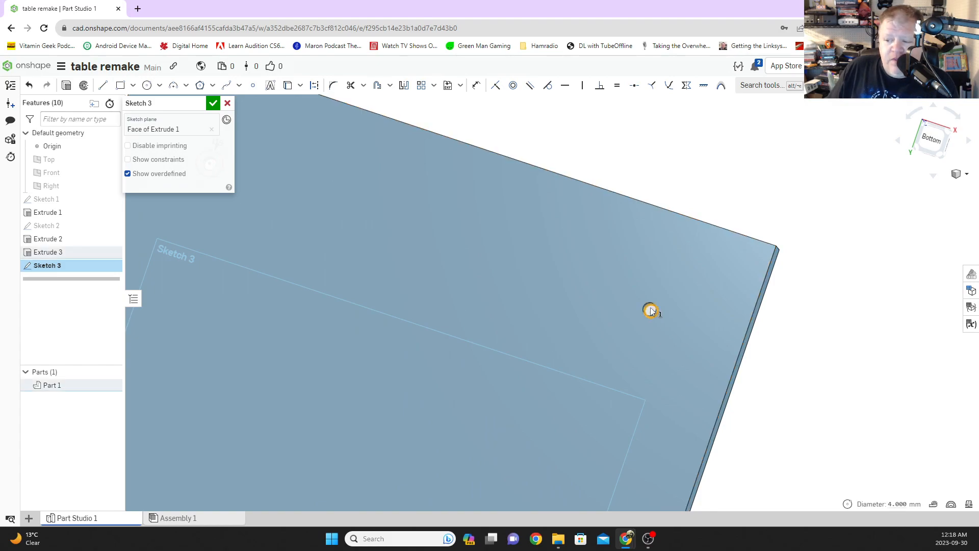
scroll(651, 311, up, 5)
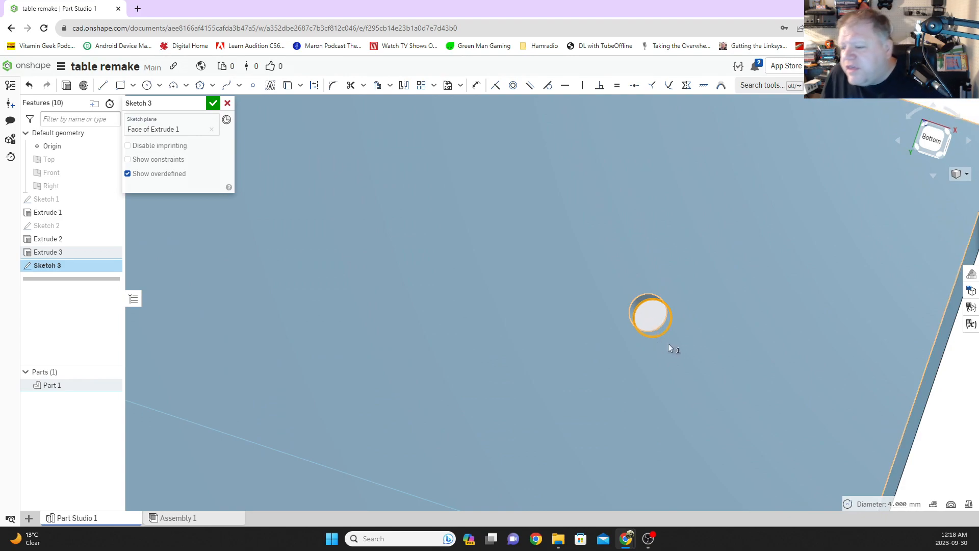
mouse_move(687, 354)
right_down()
mouse_move(702, 356)
mouse_move(698, 348)
right_up()
key(n)
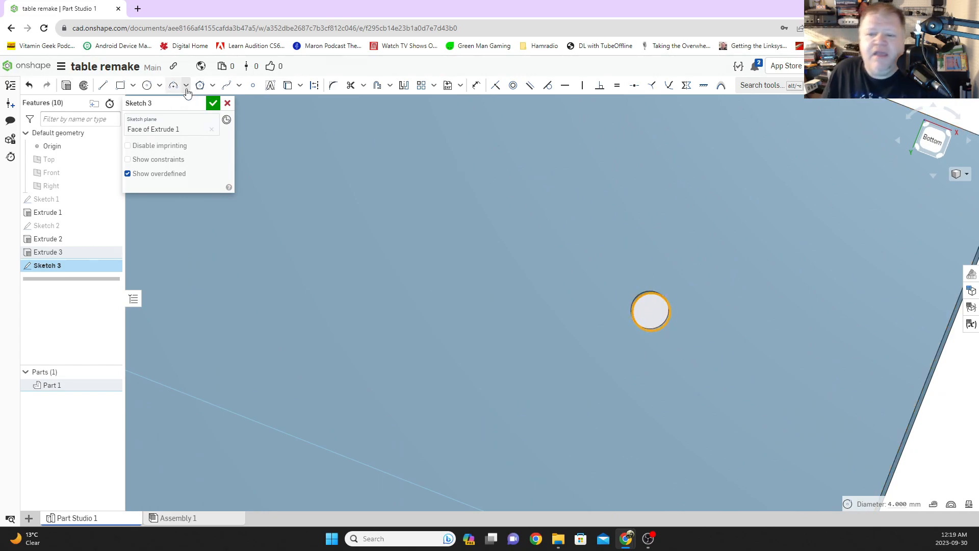
click(146, 86)
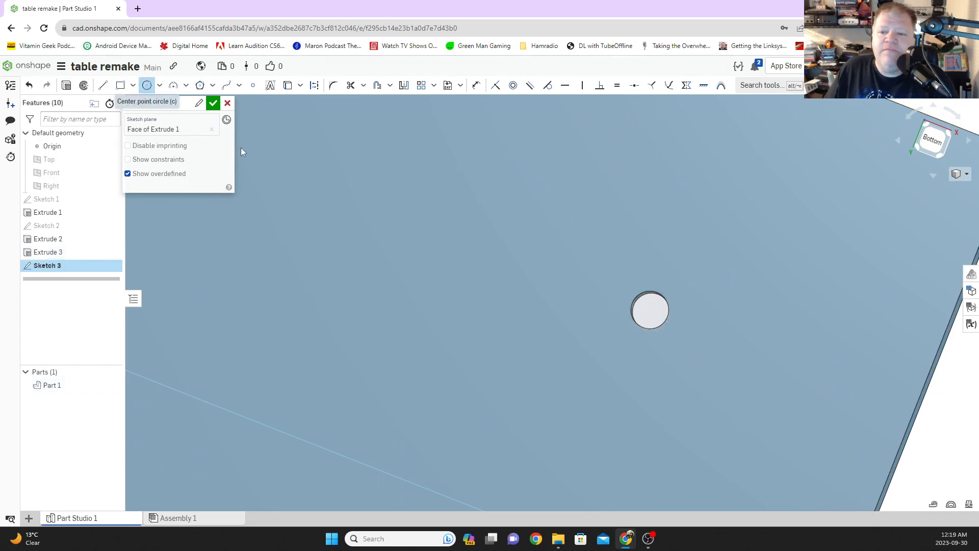
click(649, 310)
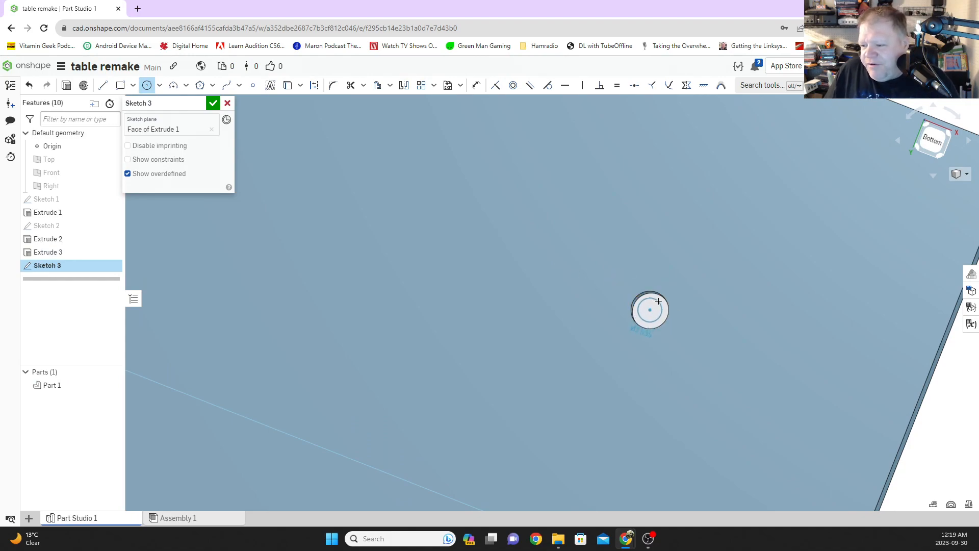
click(671, 288)
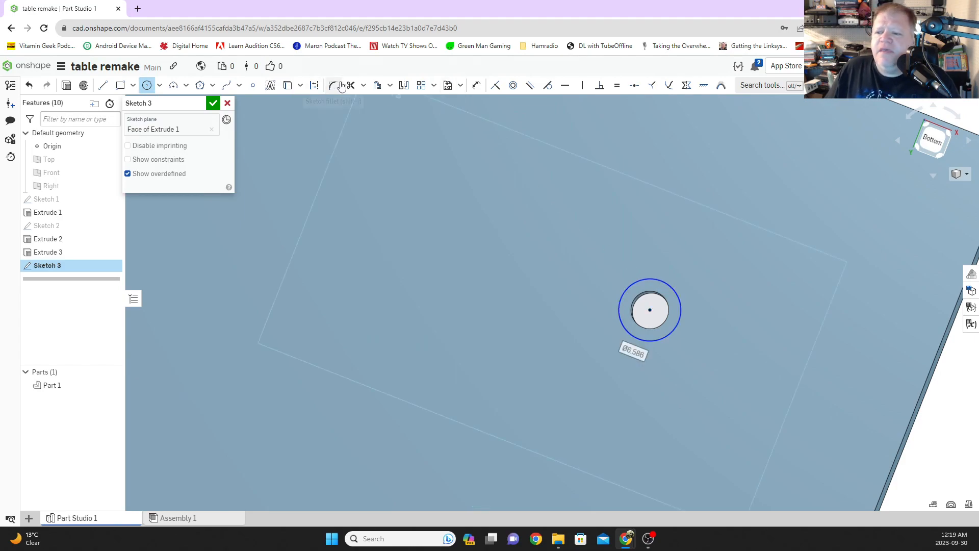
click(475, 86)
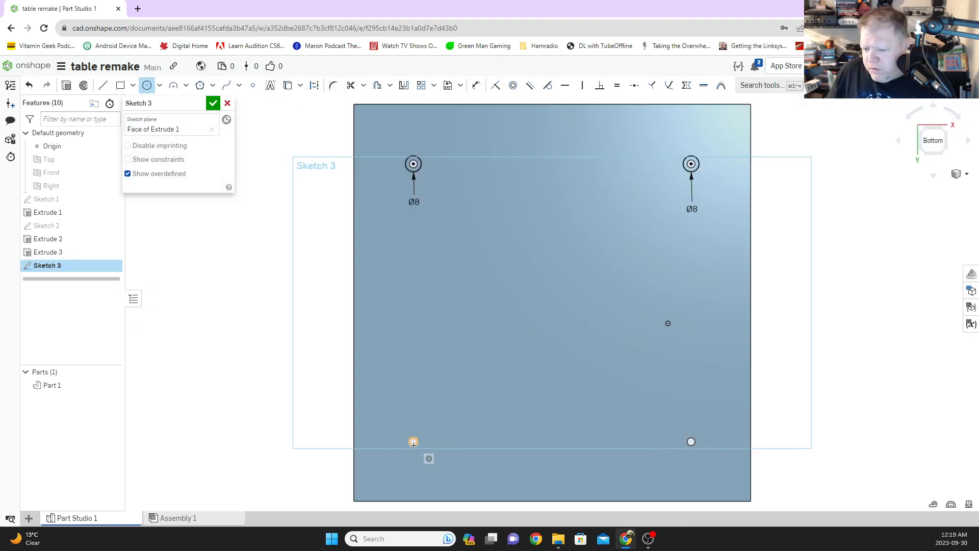
Sketch a circle about 15.4 mm in diameter concentric with the lower-left screw hole.
scroll(420, 445, up, 3)
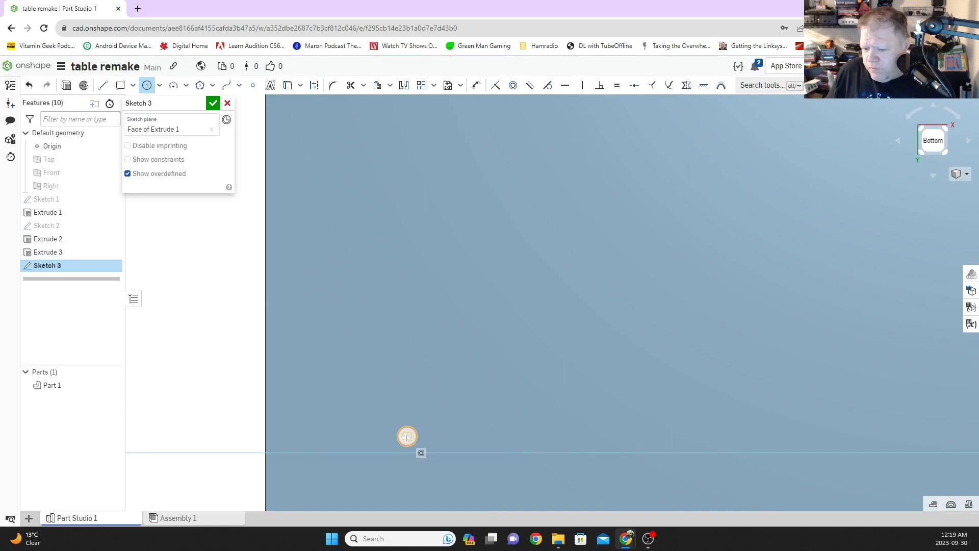
click(407, 437)
click(414, 400)
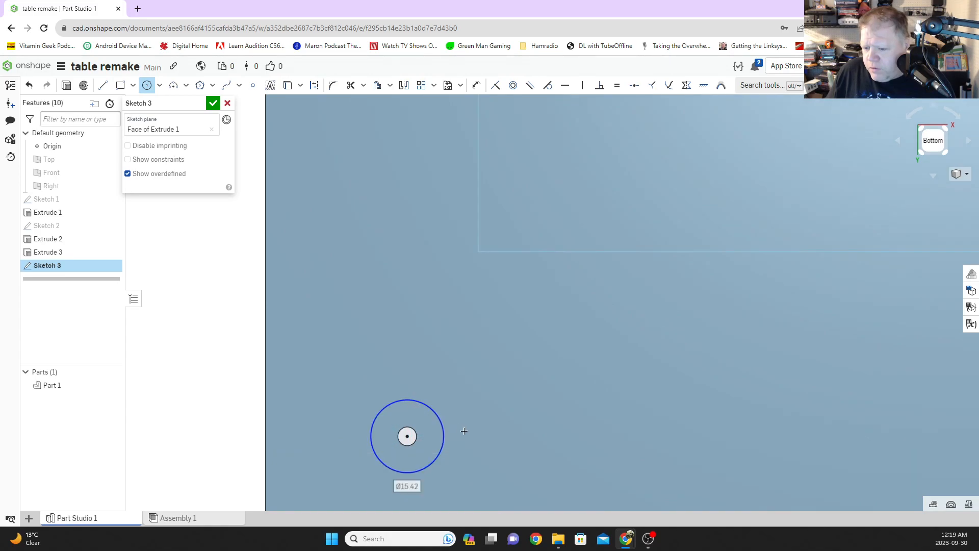
Sketch a circle about 7.8 mm in diameter concentric with the lower-right screw hole.
scroll(461, 428, down, 4)
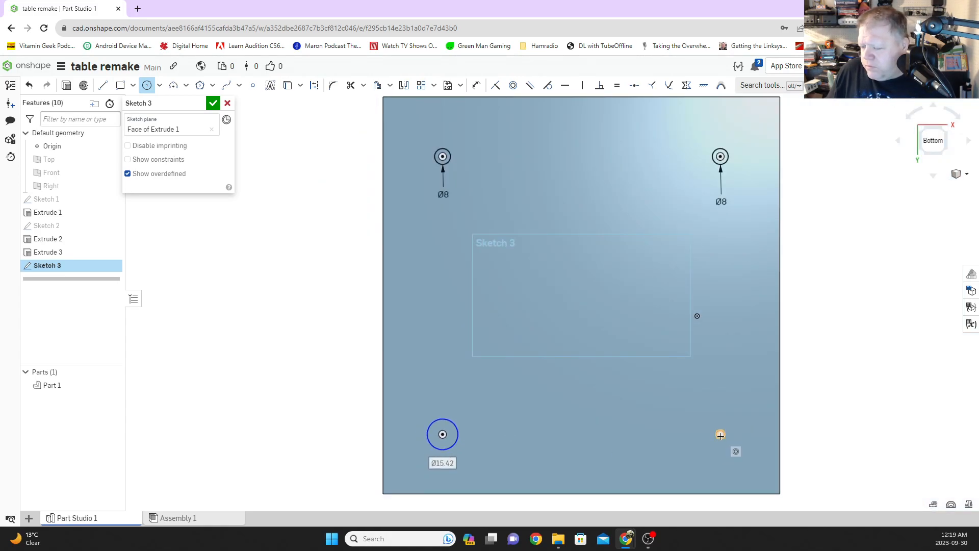
scroll(720, 435, up, 5)
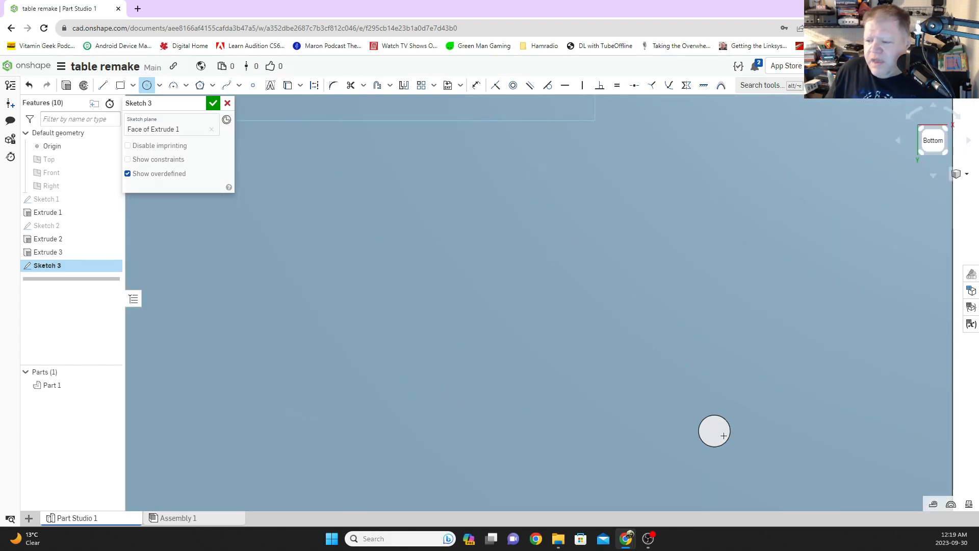
scroll(724, 435, up, 2)
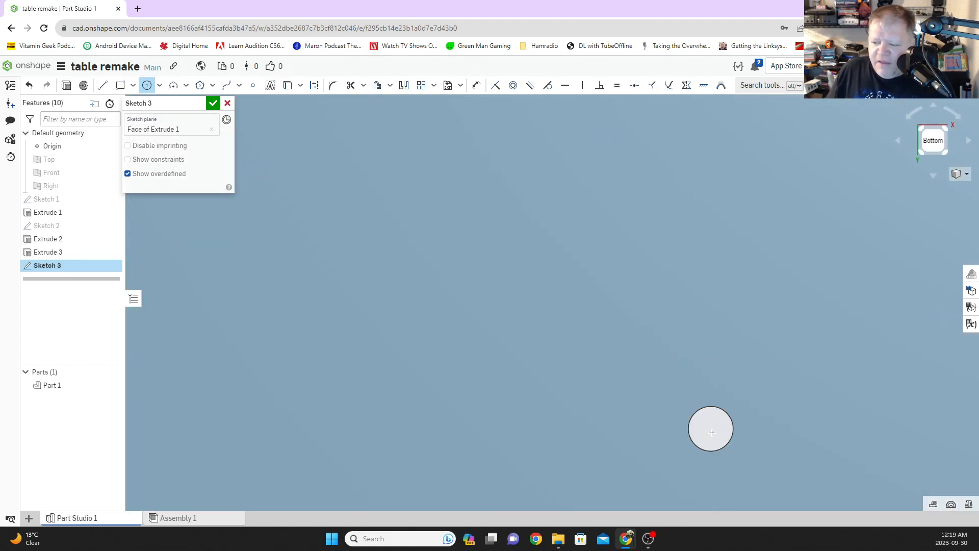
click(711, 429)
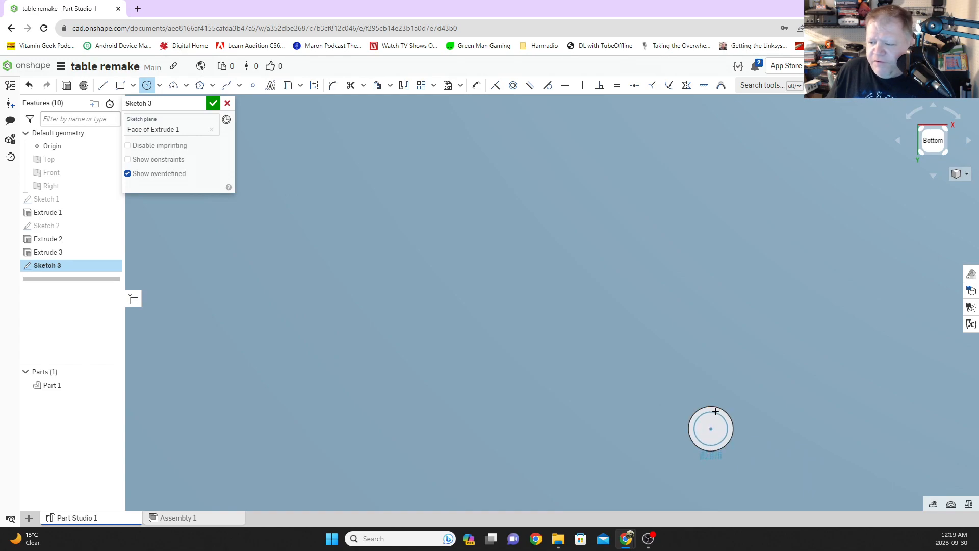
click(722, 386)
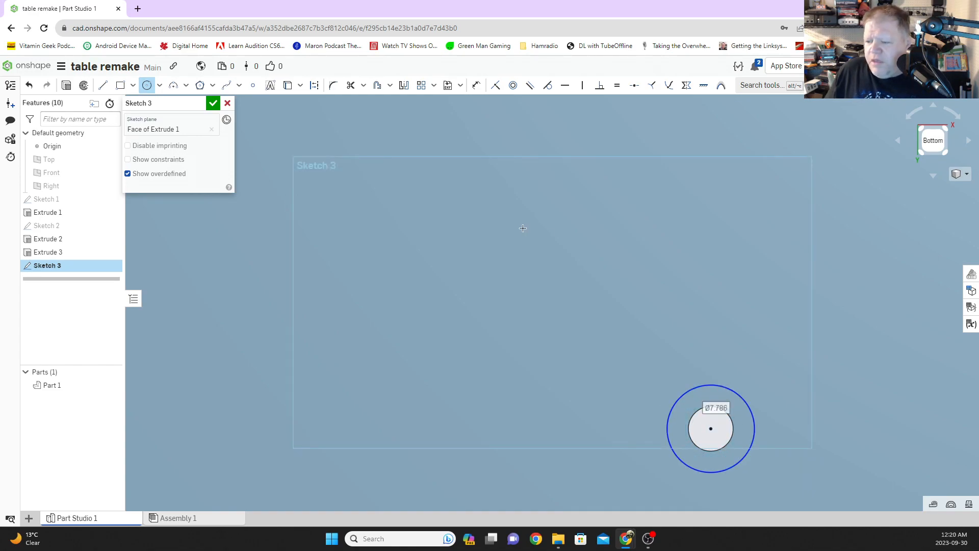
scroll(520, 280, down, 5)
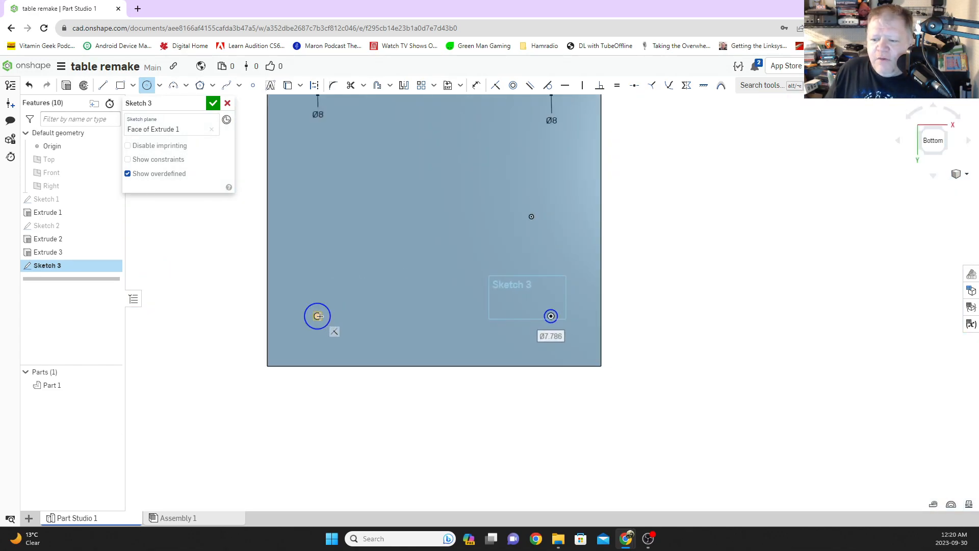
click(323, 303)
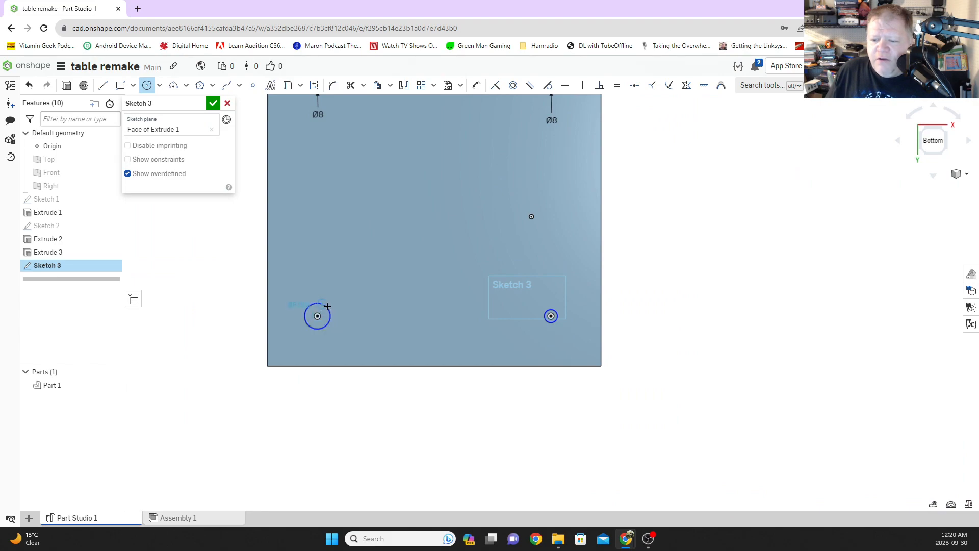
scroll(330, 304, up, 5)
scroll(334, 304, up, 5)
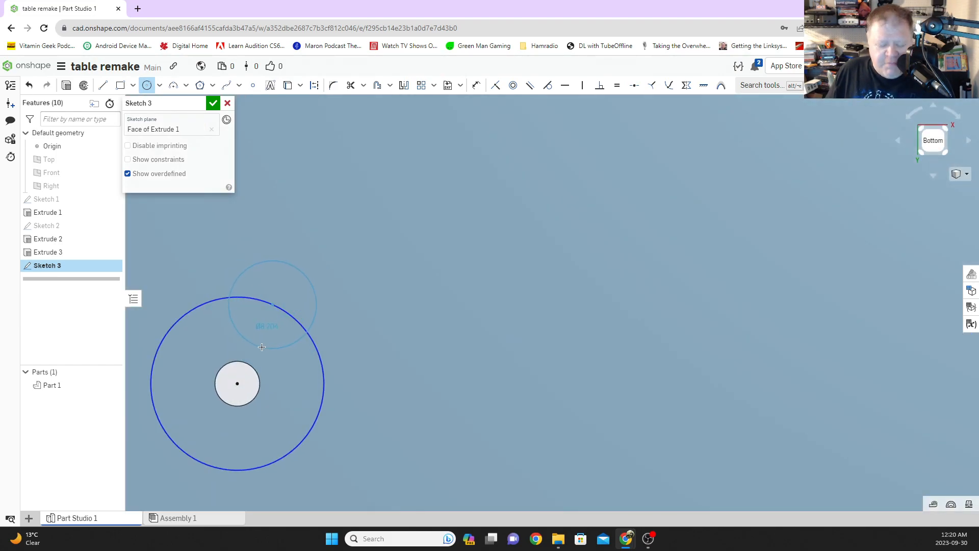
key(Escape)
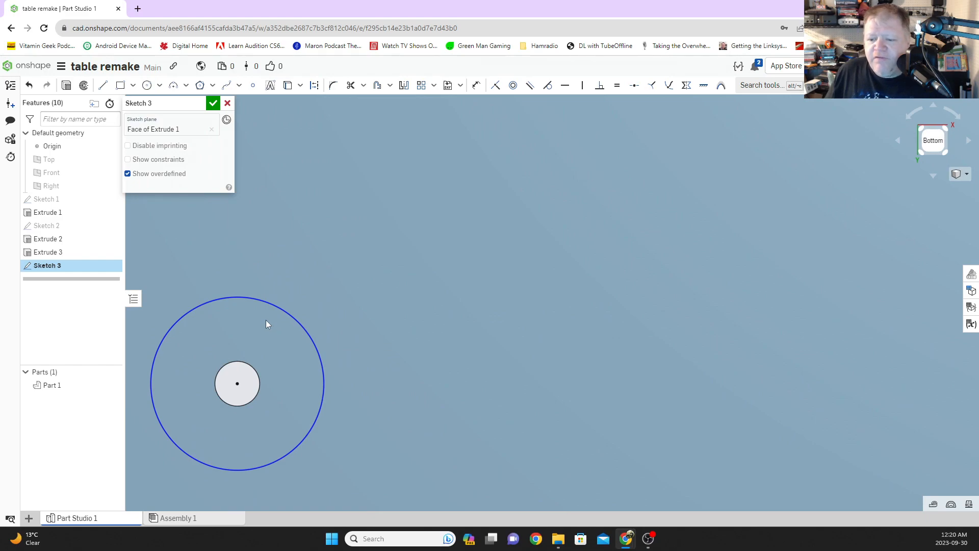
Dimension the diameter of the circle around the lower-left screw hole to 8 mm.
scroll(335, 336, down, 6)
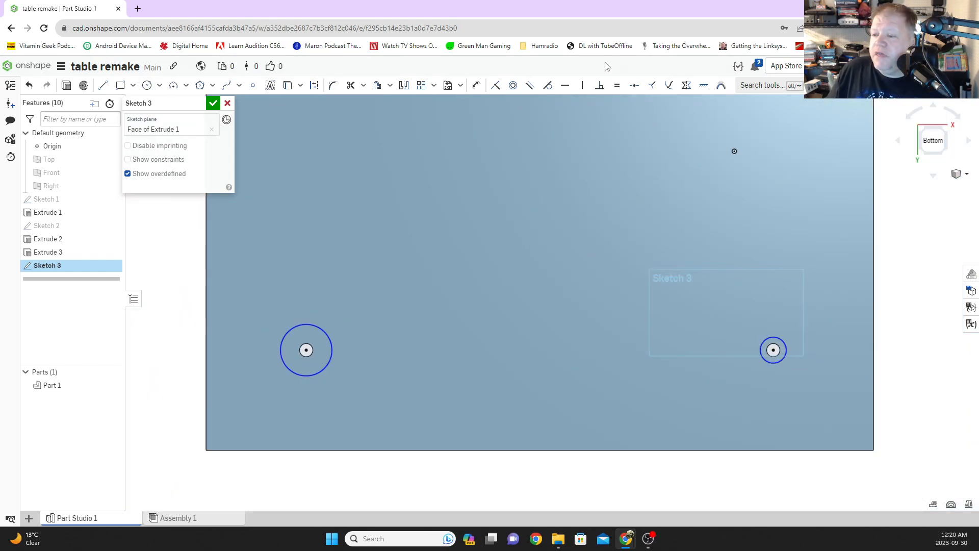
click(477, 86)
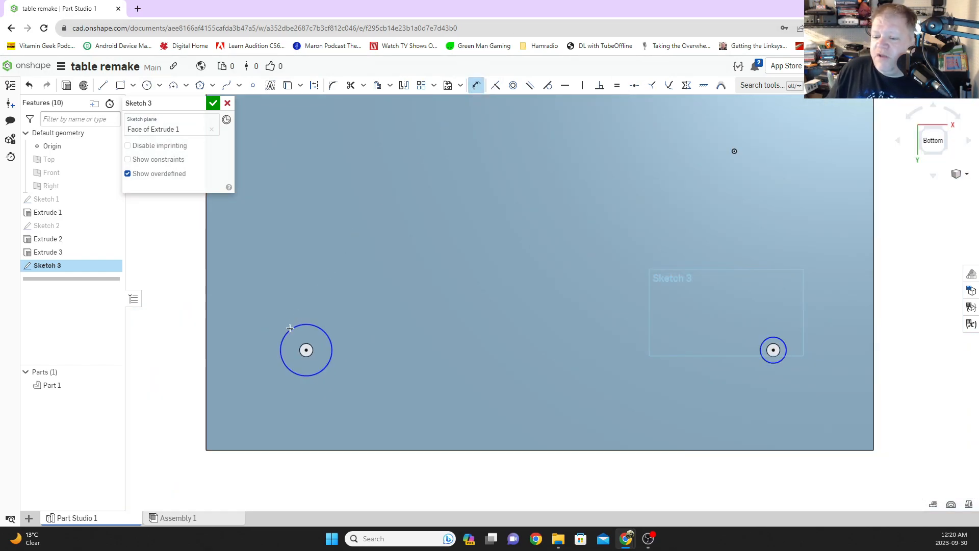
click(305, 329)
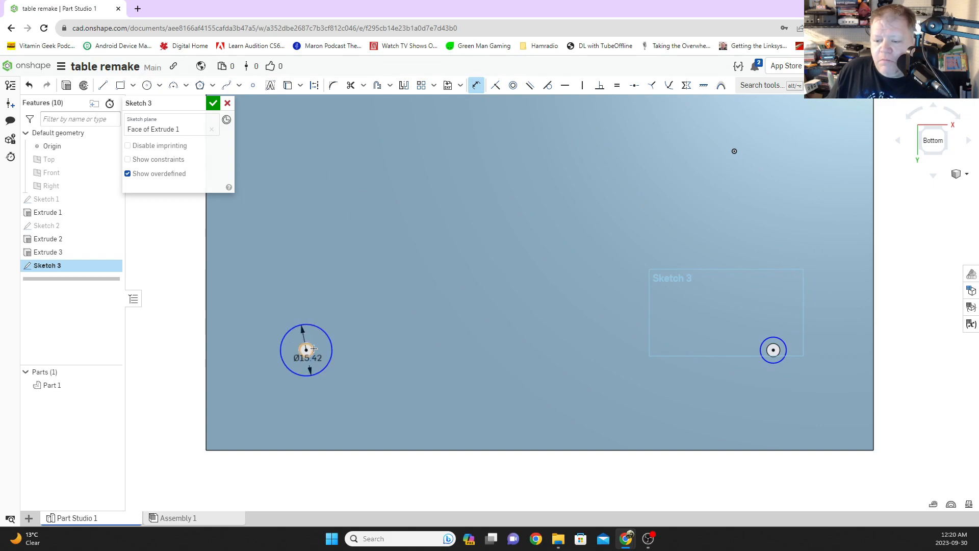
click(312, 277)
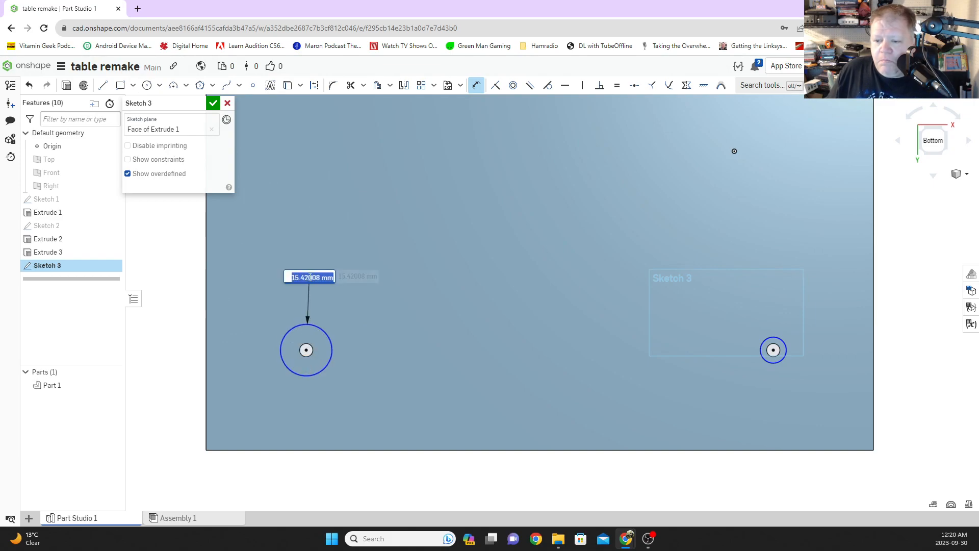
text(8)
key(Return)
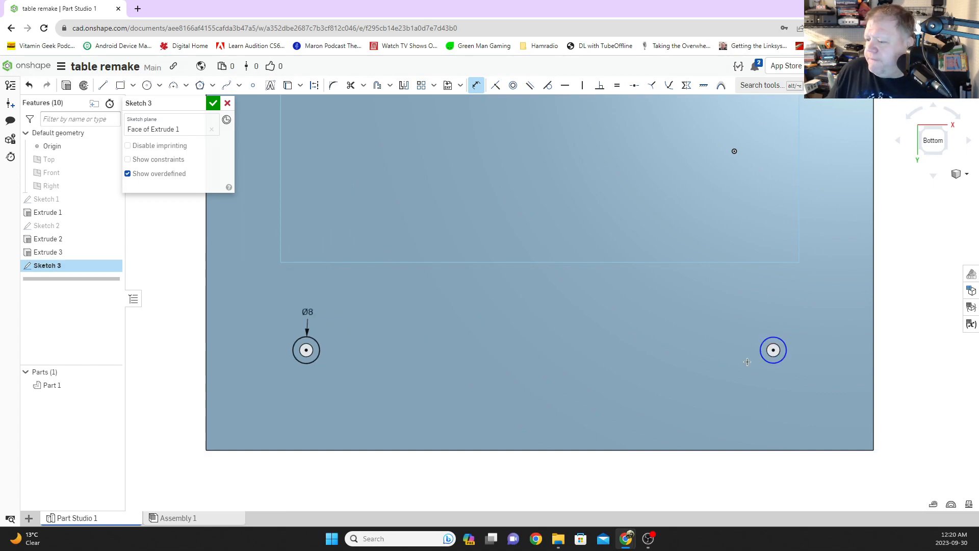
Dimension the diameter of the circle around the lower-right screw hole to 8 mm.
scroll(766, 362, down, 4)
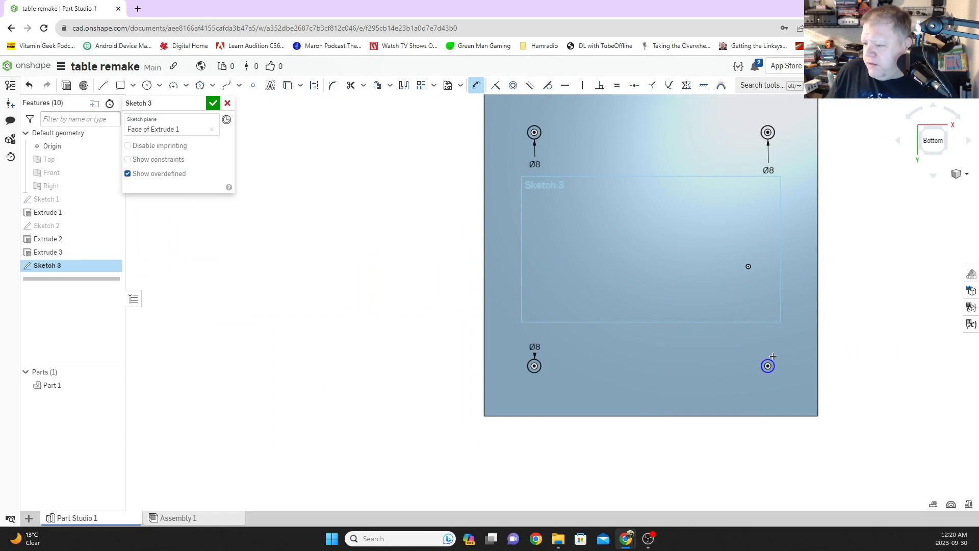
click(768, 365)
scroll(766, 361, up, 4)
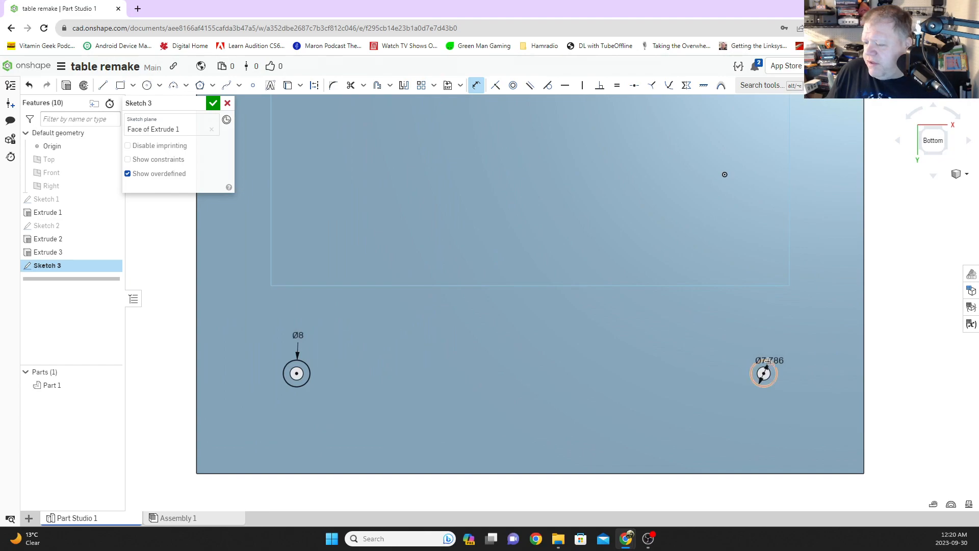
click(761, 312)
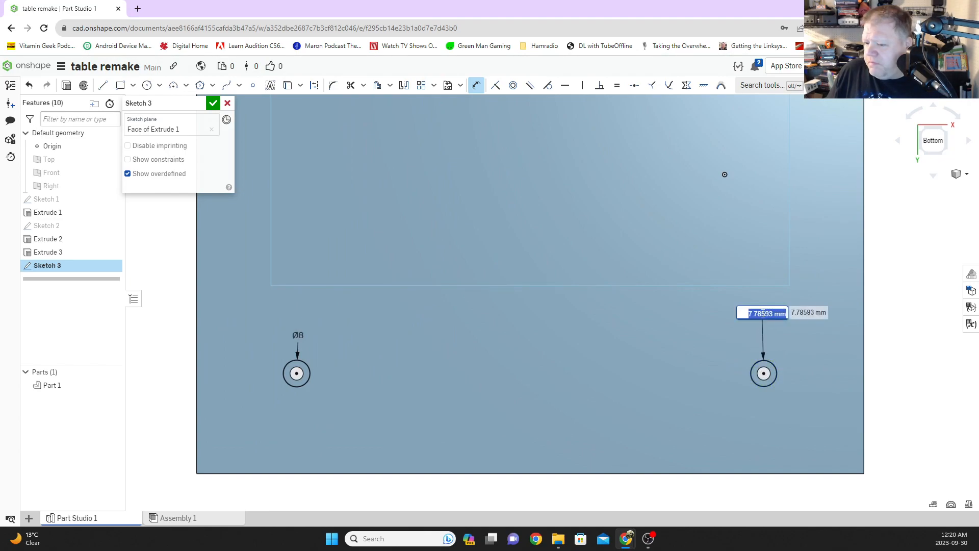
text(8)
key(Return)
Move the diameter labels of the two lower circles farther from their holes and finish the sketch.
scroll(739, 287, down, 4)
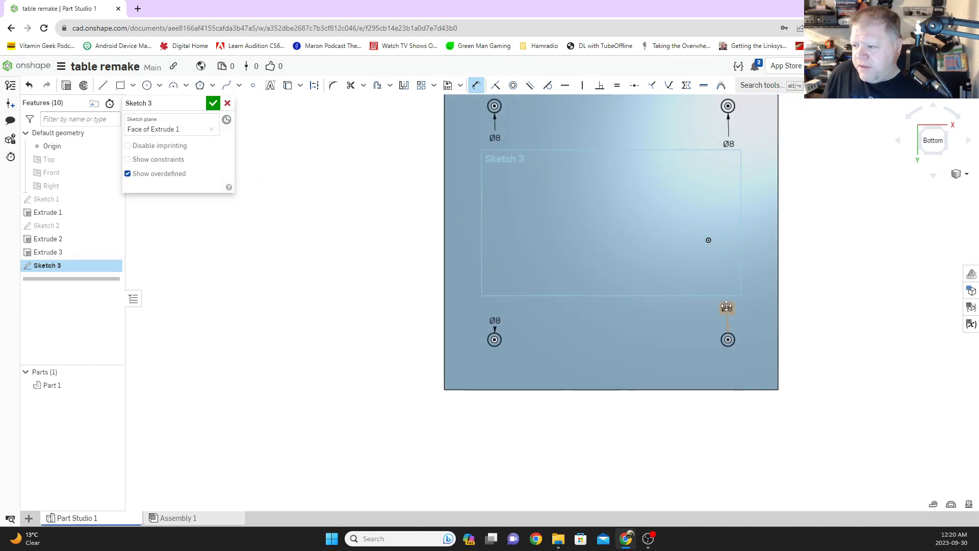
drag(727, 306, 728, 290)
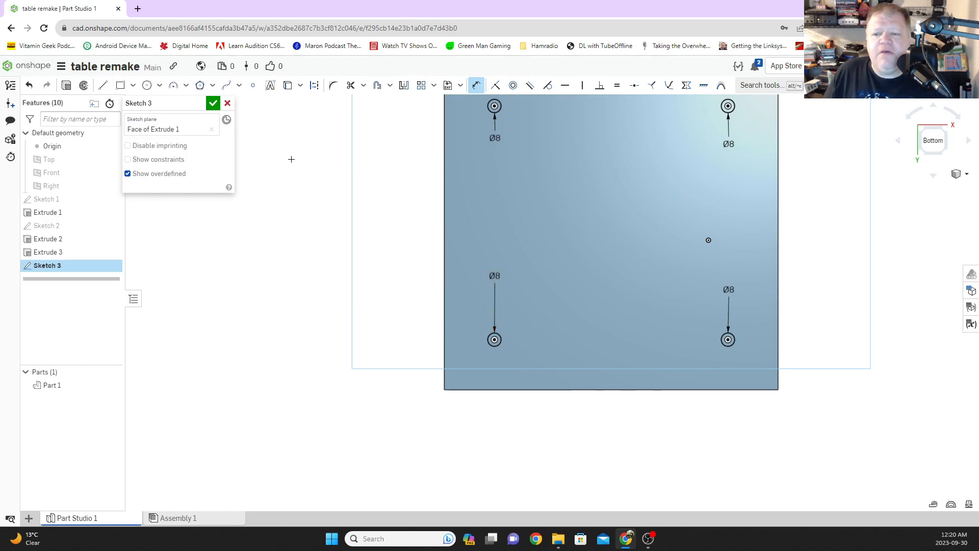
click(213, 103)
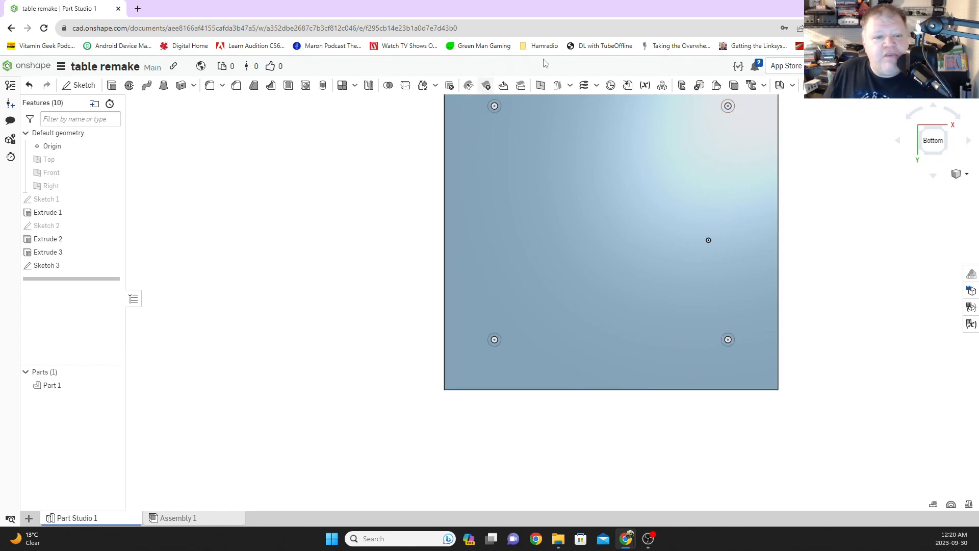
Start an extrusion from the circle around the upper-left screw hole with a depth of 3 mm.
click(502, 106)
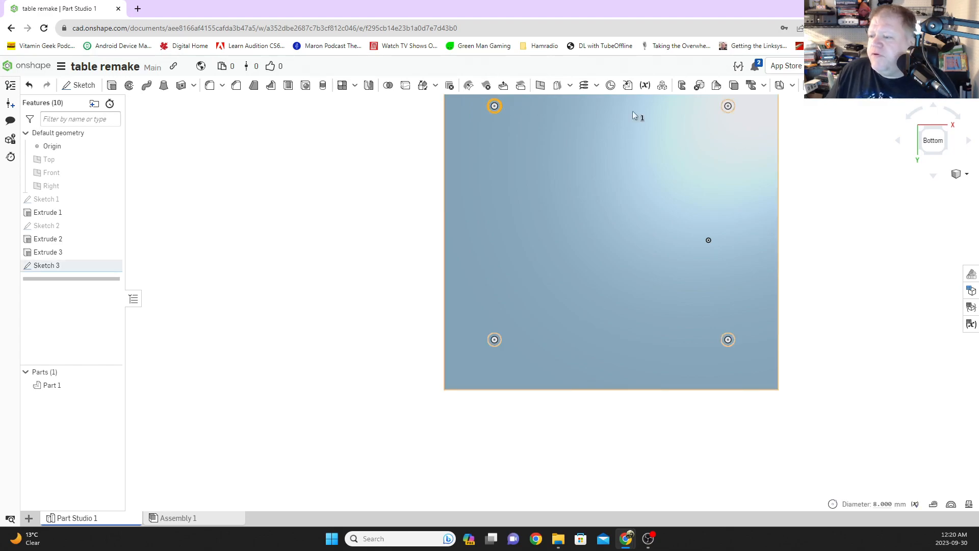
click(112, 85)
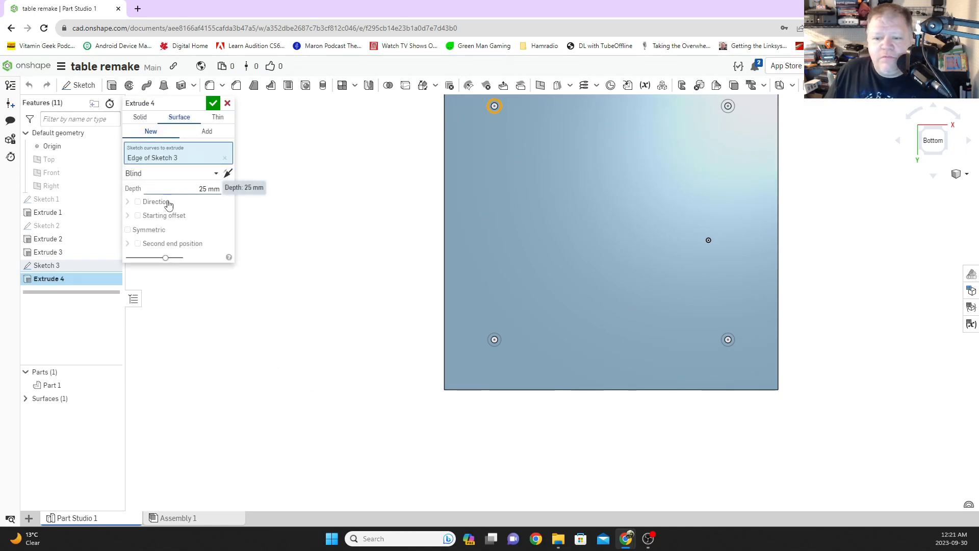
click(207, 189)
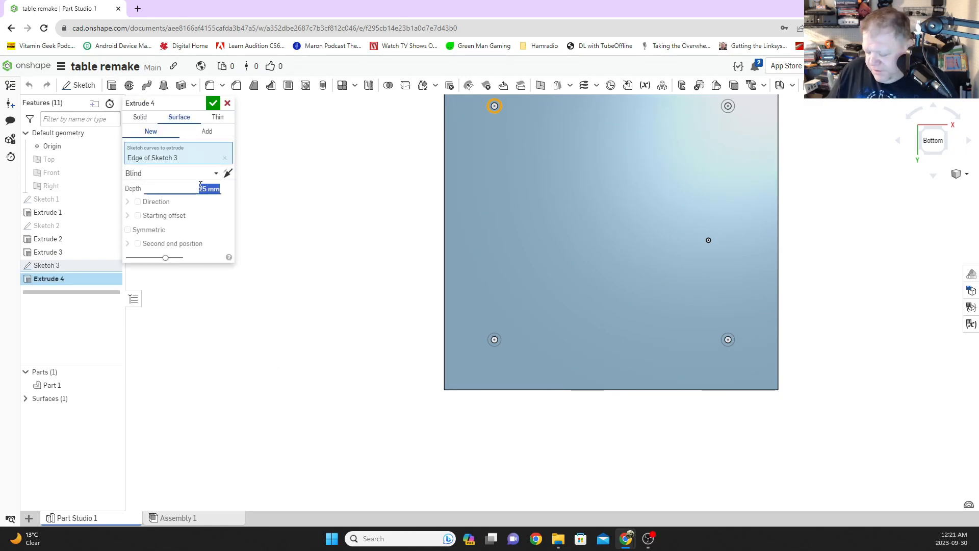
text(3)
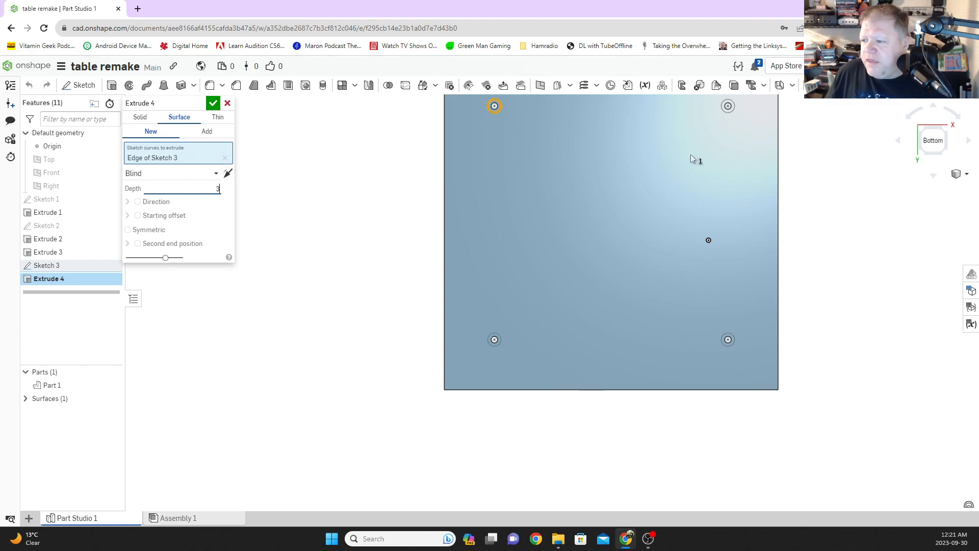
Try adding the other three 8 mm circles as curves of the surface extrusion and check its direction.
click(727, 108)
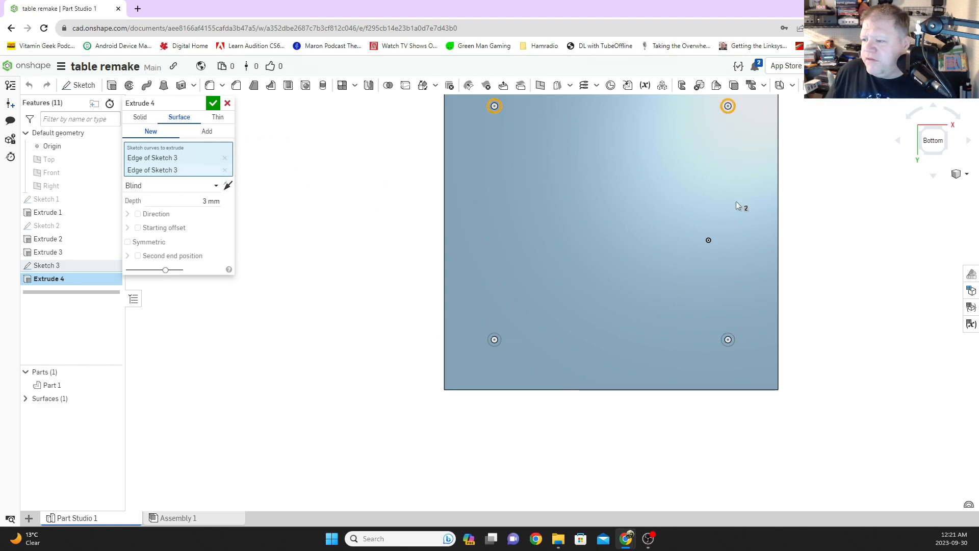
click(729, 340)
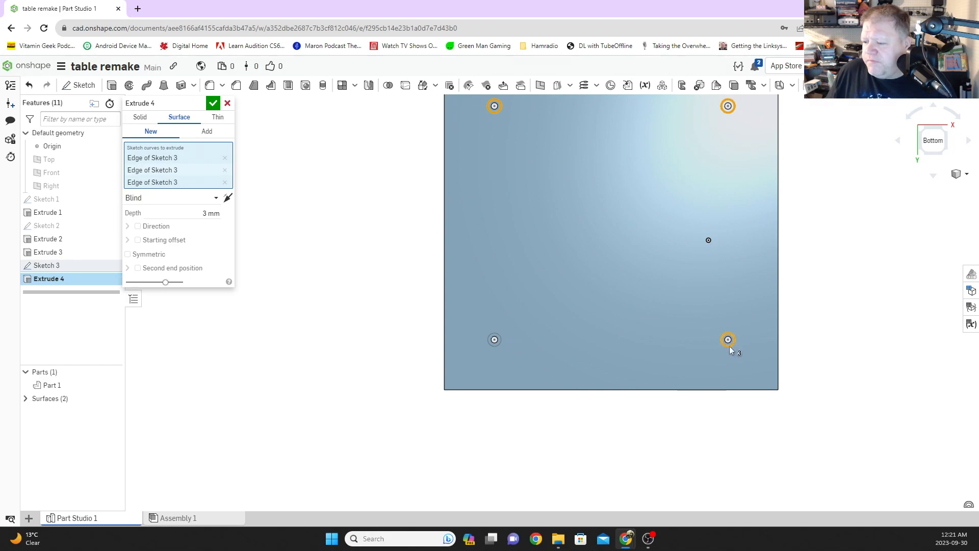
click(489, 345)
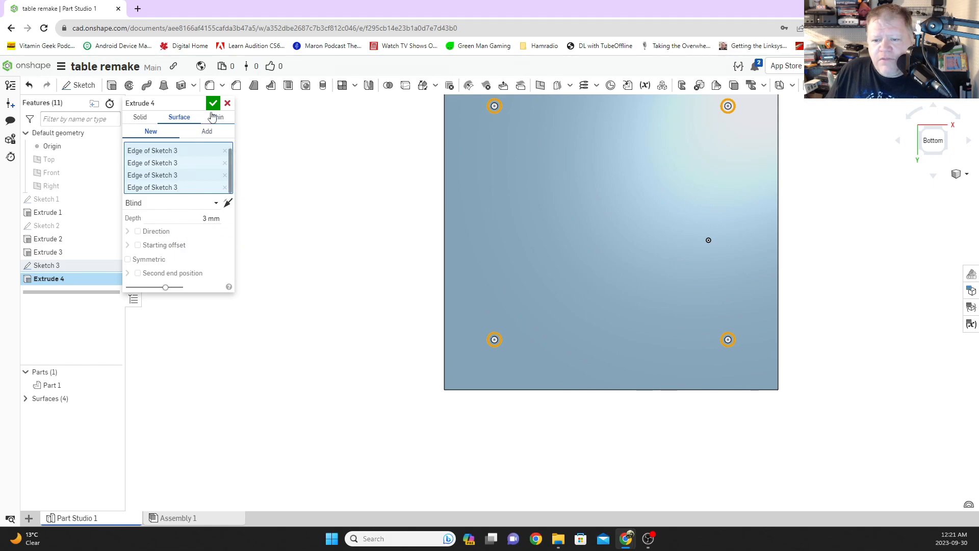
right_drag(285, 173, 442, 308)
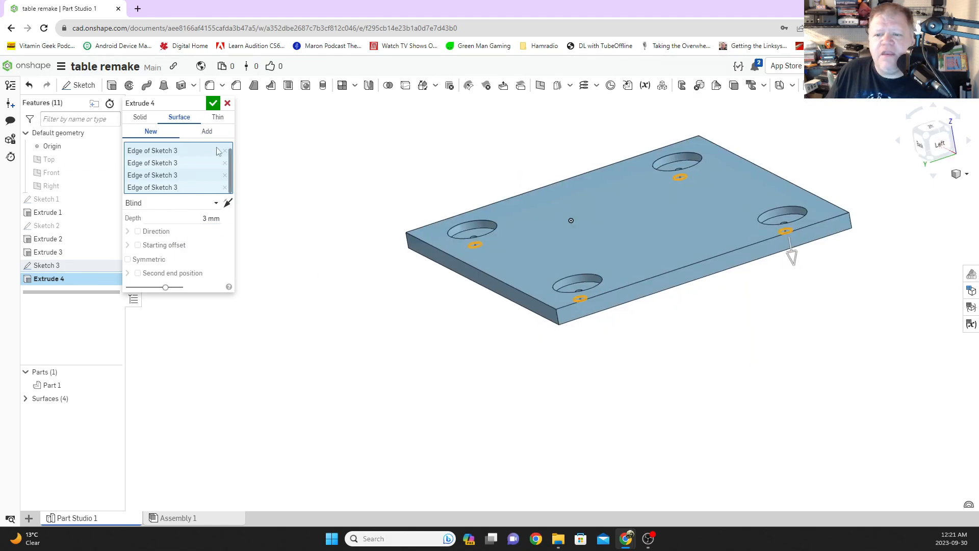
Change the extrusion to a solid removal and select the ring regions around the upper-left, lower-left and lower-right screw holes.
click(141, 117)
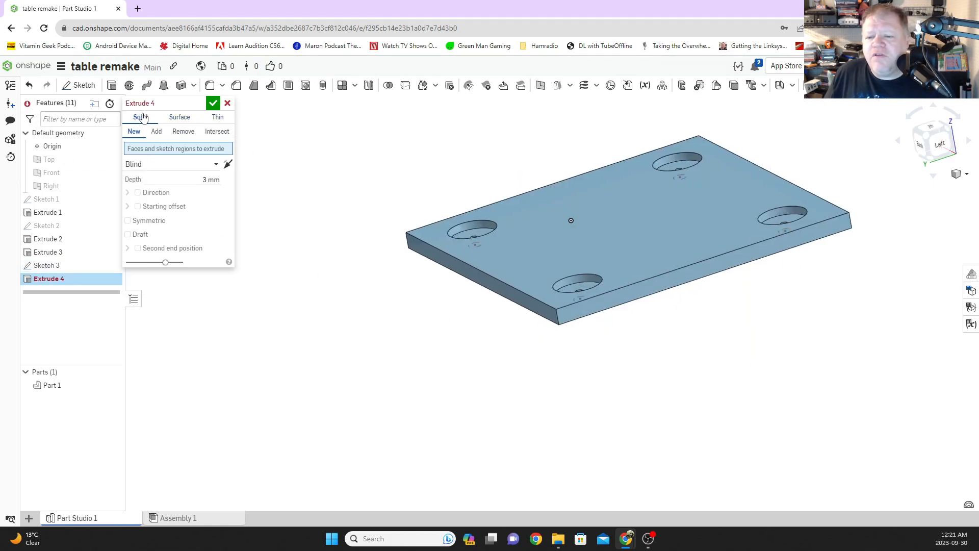
click(182, 134)
right_drag(618, 343, 518, 253)
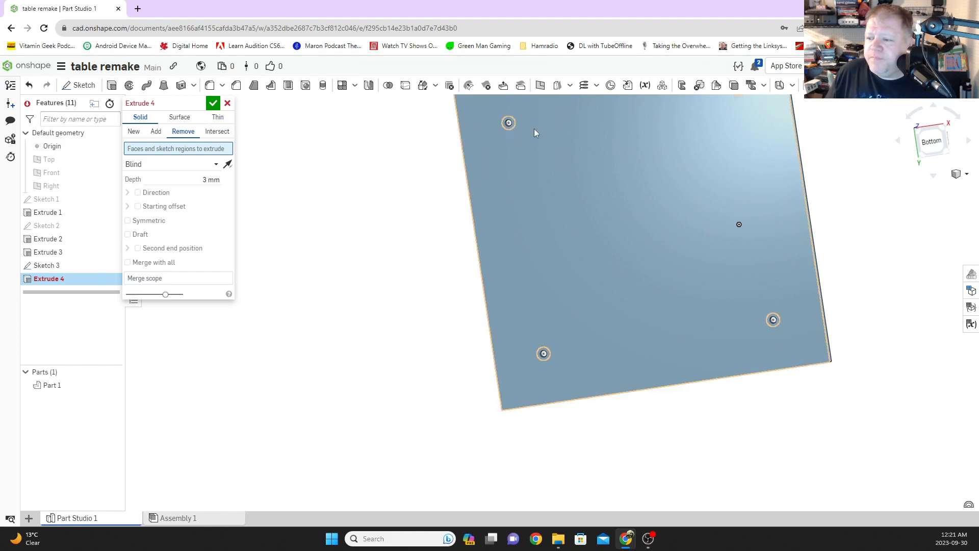
click(512, 122)
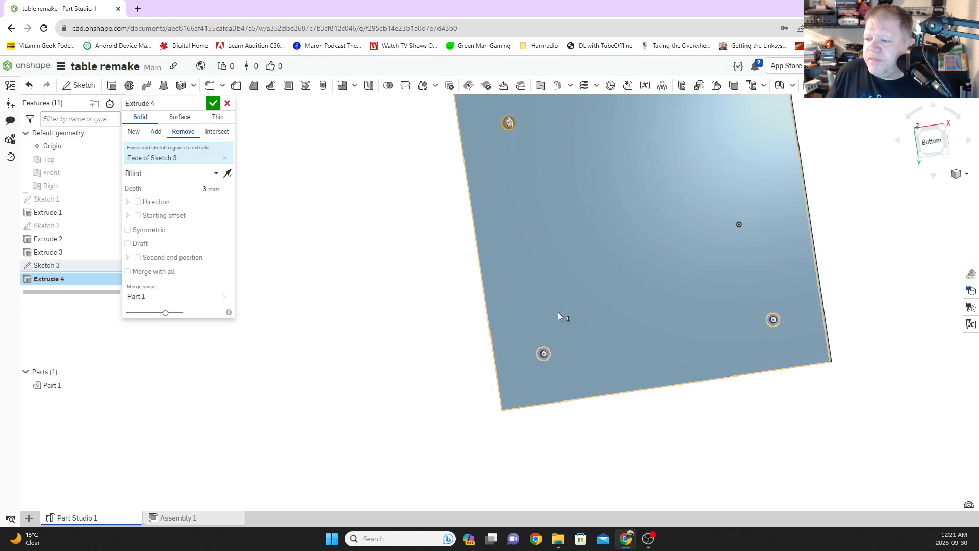
click(549, 356)
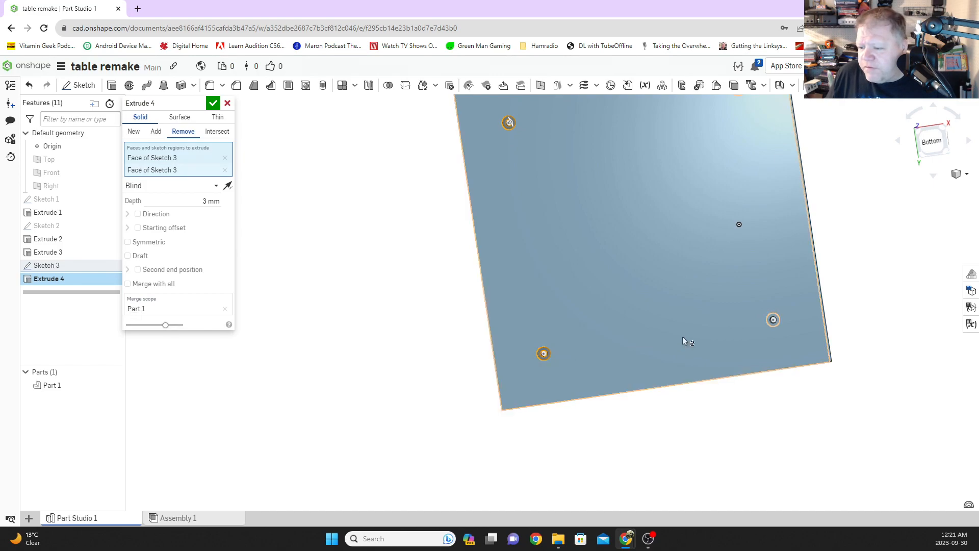
click(770, 324)
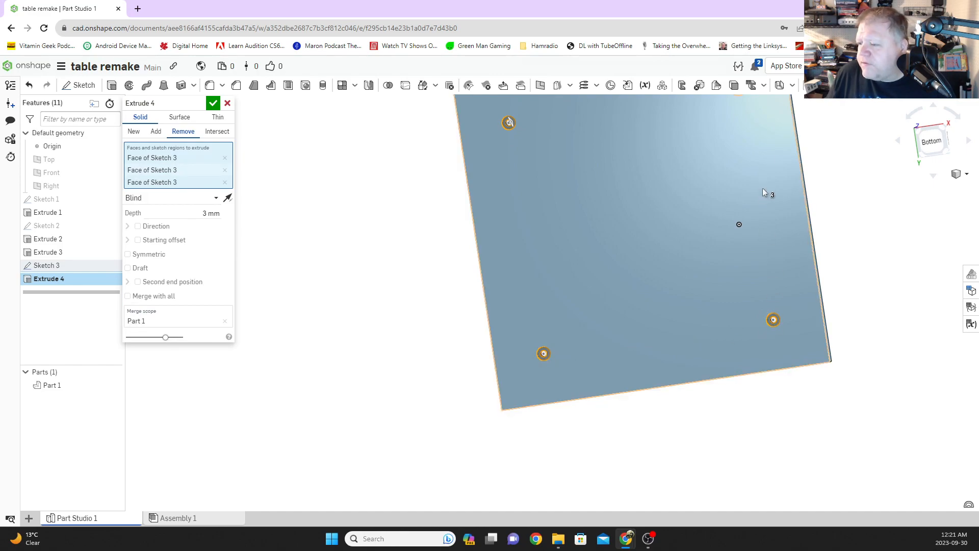
Add the ring around the upper-right screw hole to the removal and complete the 3 mm deep cut.
scroll(763, 188, up, 3)
scroll(763, 188, down, 3)
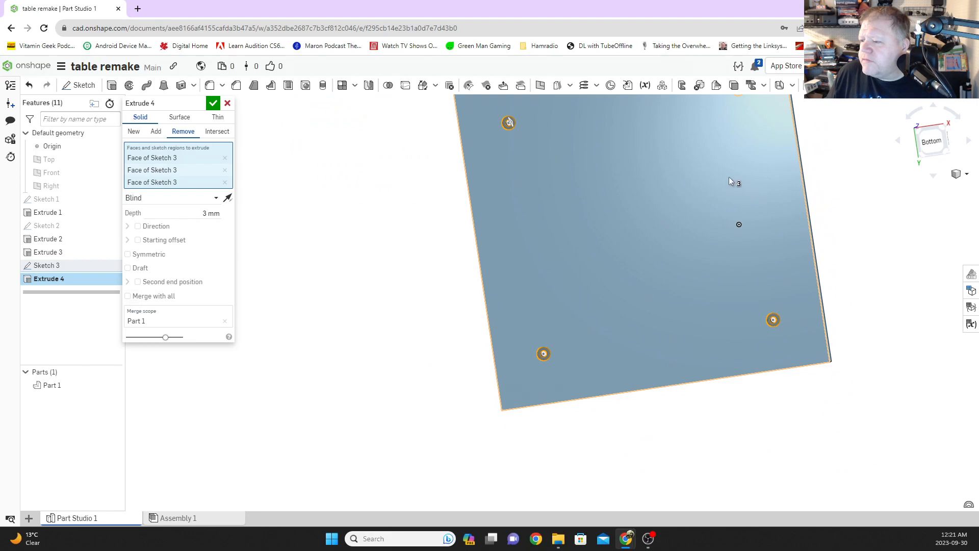
middle_drag(733, 182, 669, 300)
scroll(677, 217, up, 5)
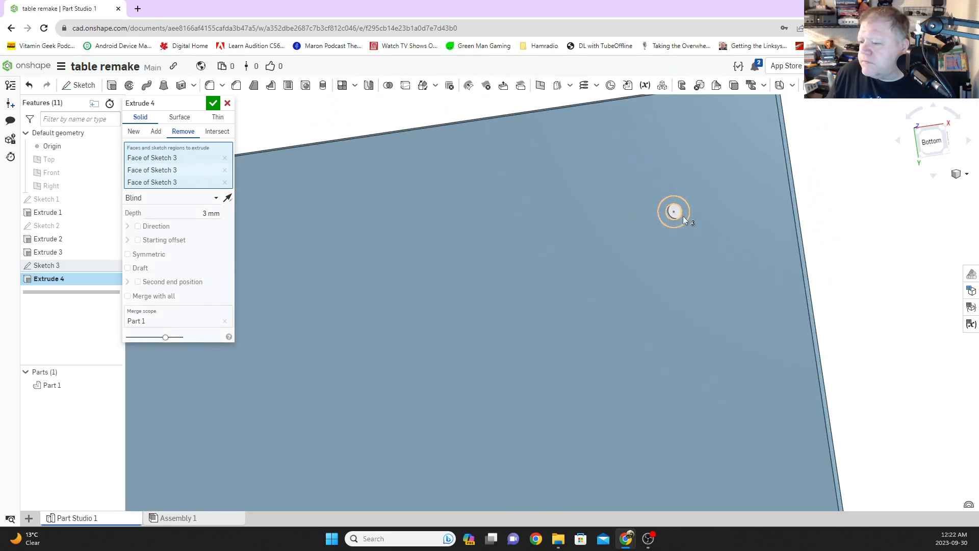
click(687, 219)
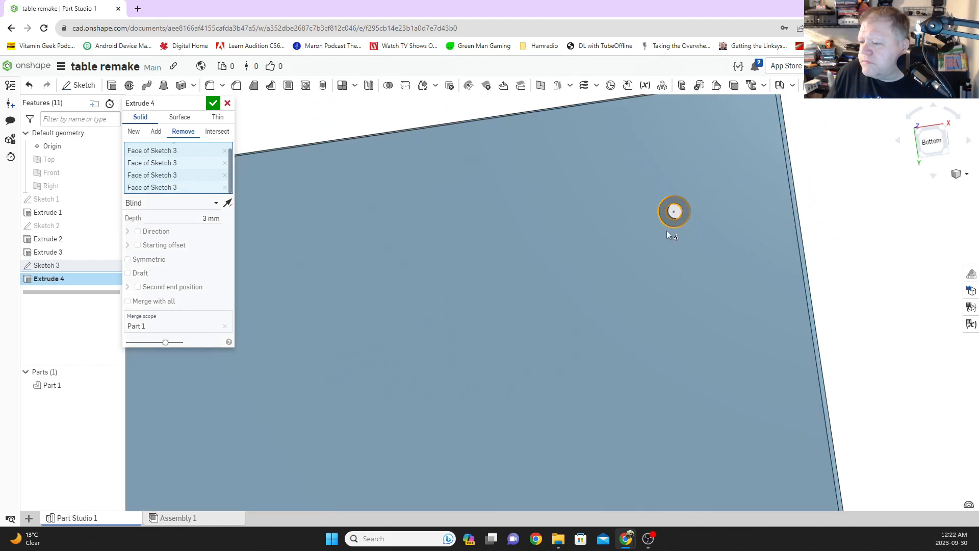
click(213, 103)
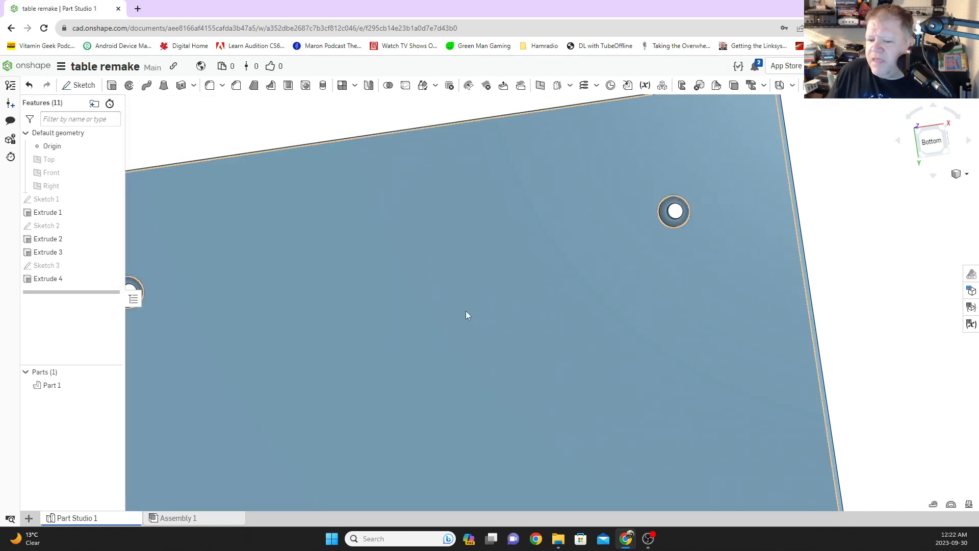
Create a second Part Studio in the document.
scroll(462, 309, down, 4)
right_drag(460, 308, 445, 327)
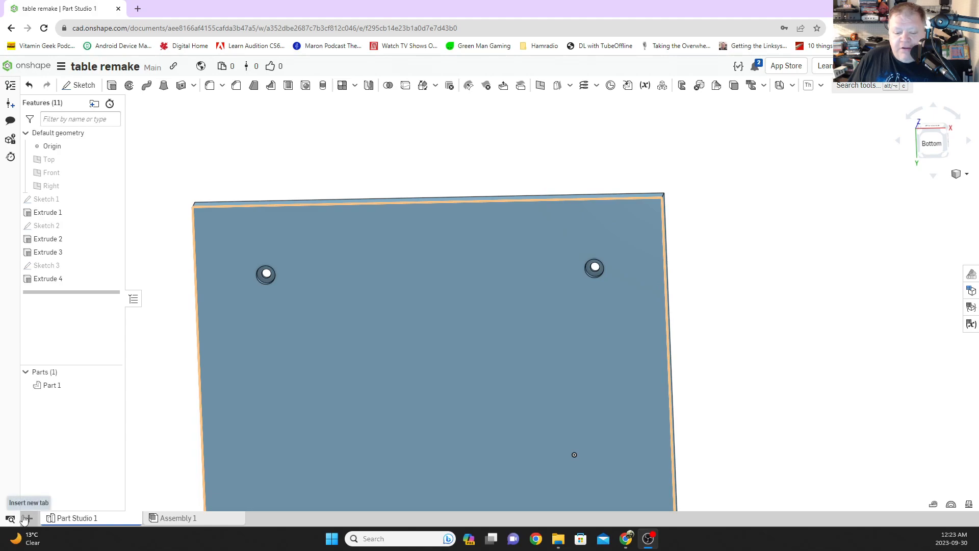
click(29, 519)
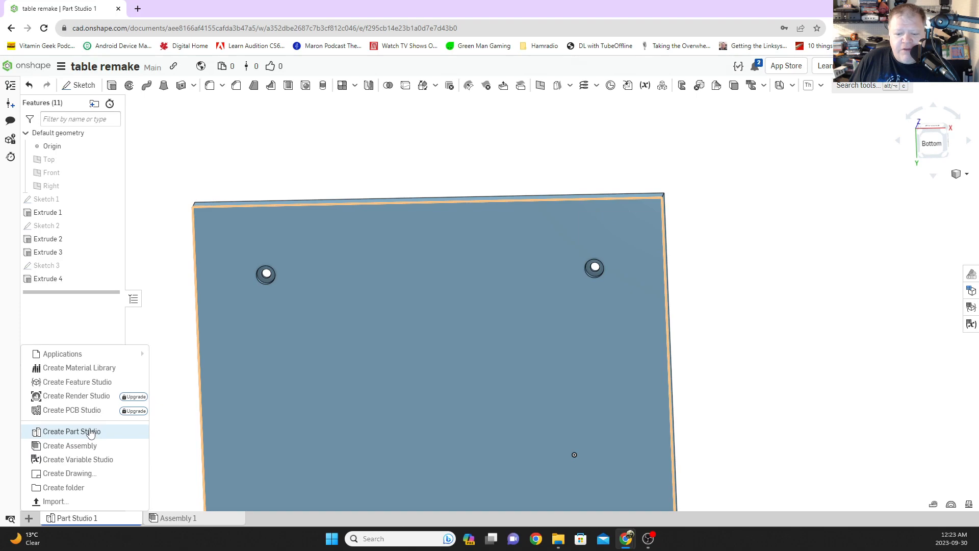
click(90, 433)
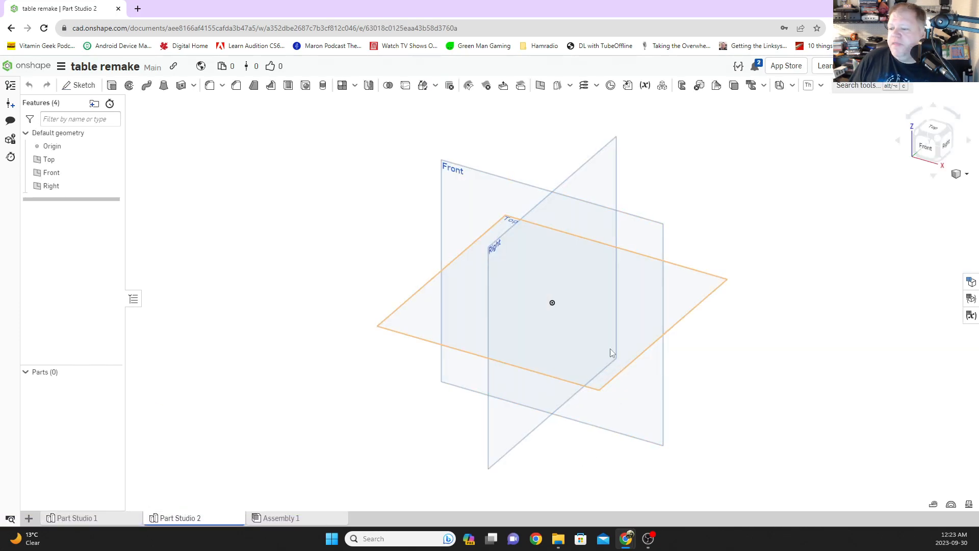
Hide the Front and Right planes and start a sketch on the Top plane, viewed face-on.
click(472, 308)
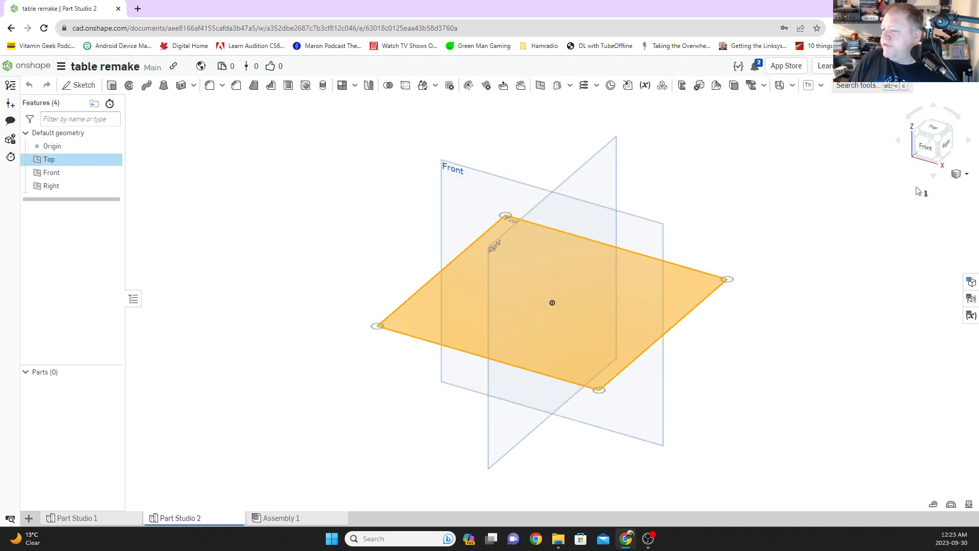
click(933, 129)
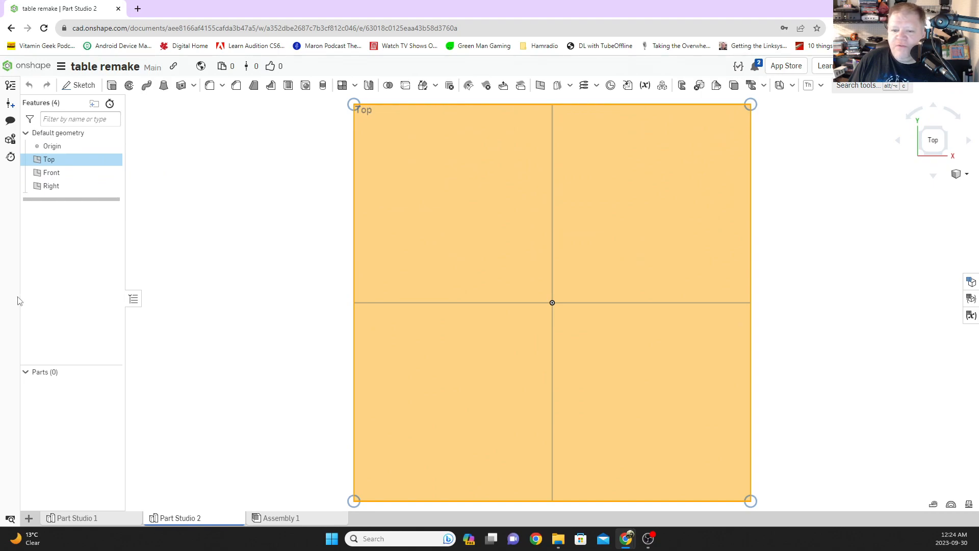
click(112, 172)
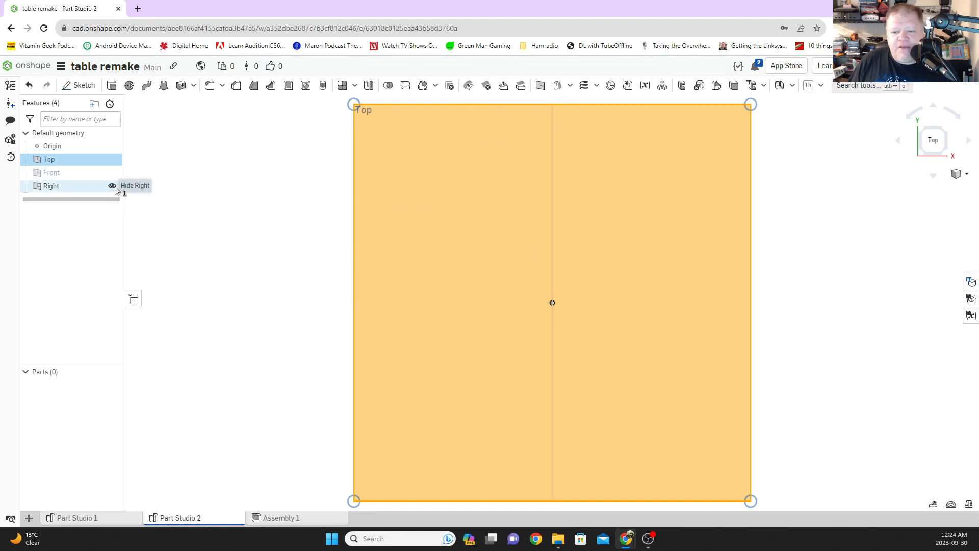
click(111, 186)
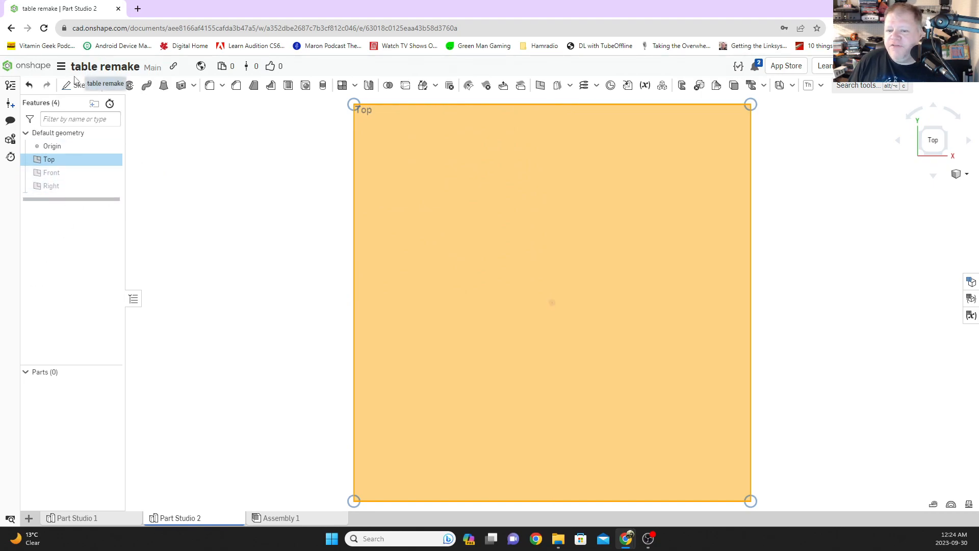
click(75, 85)
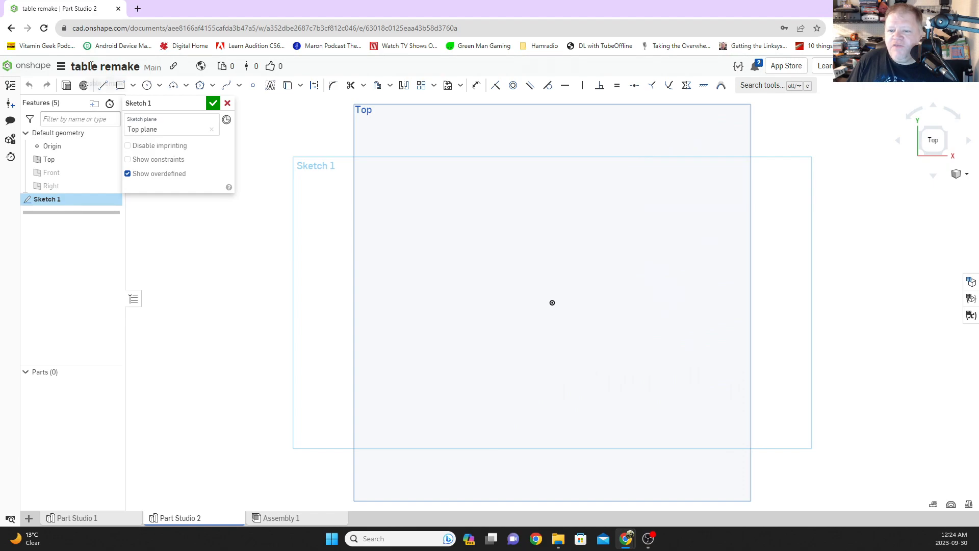
Sketch a circle close to the origin, set its diameter to 30 mm and finish the sketch.
click(147, 85)
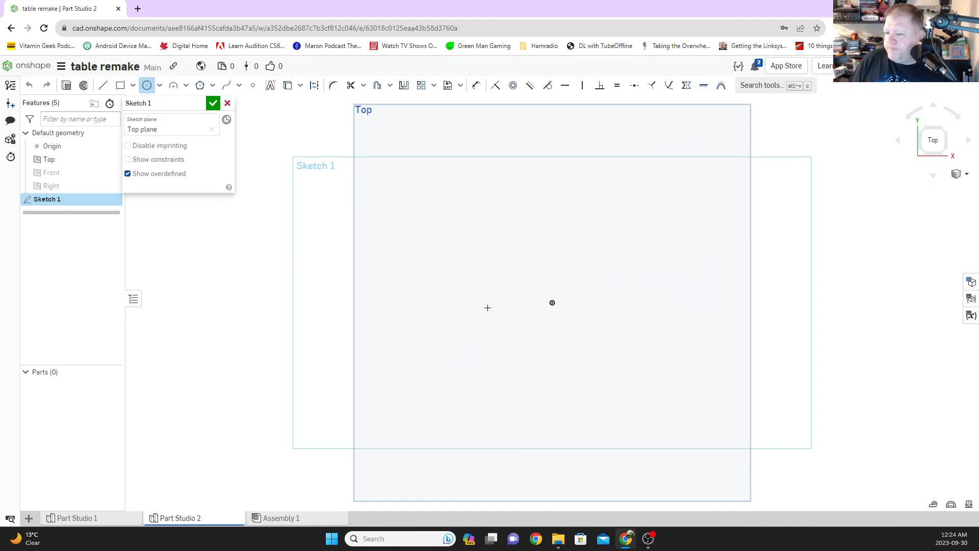
click(570, 274)
click(476, 85)
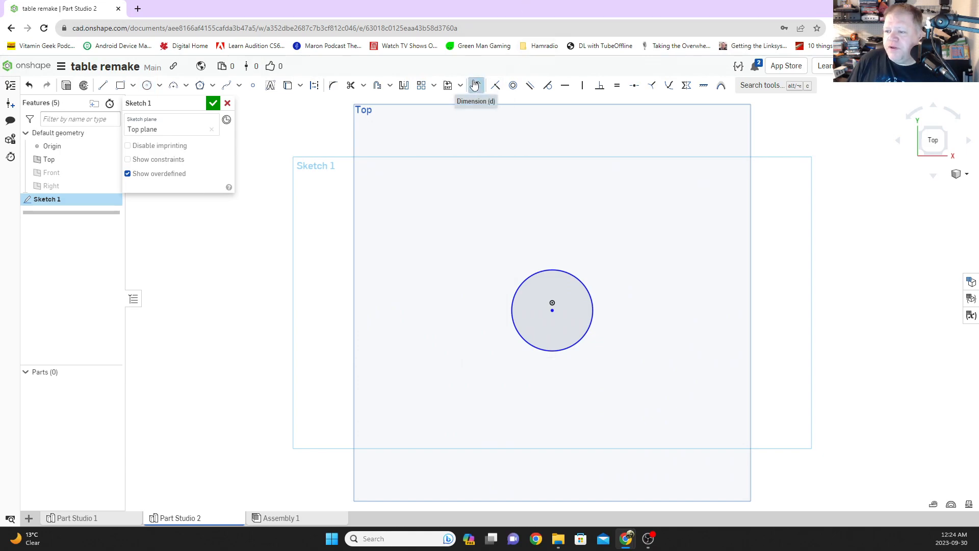
click(558, 272)
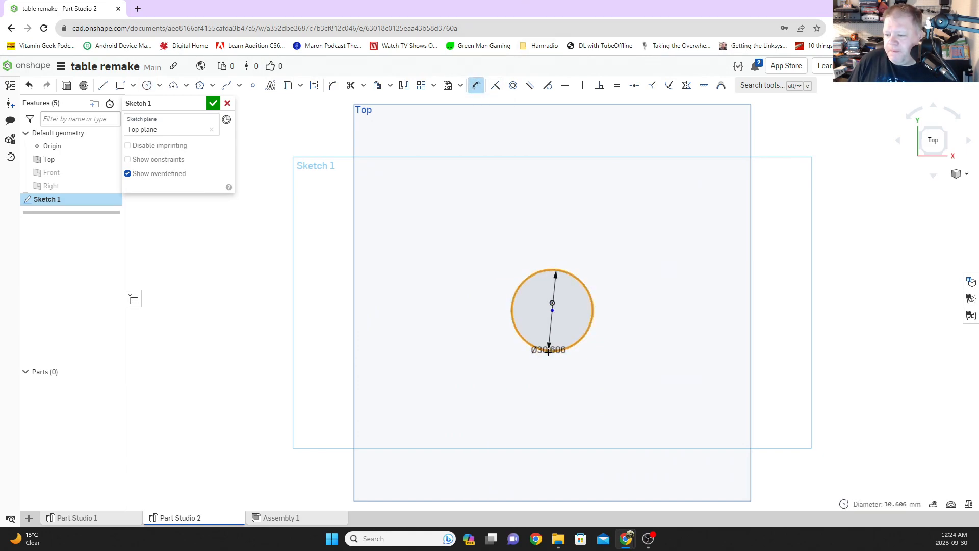
click(416, 312)
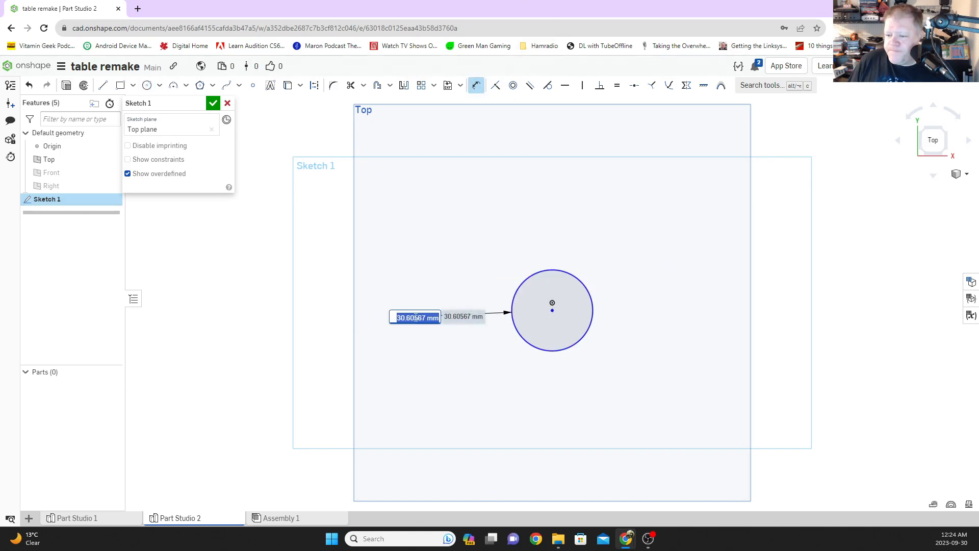
text(30)
key(Return)
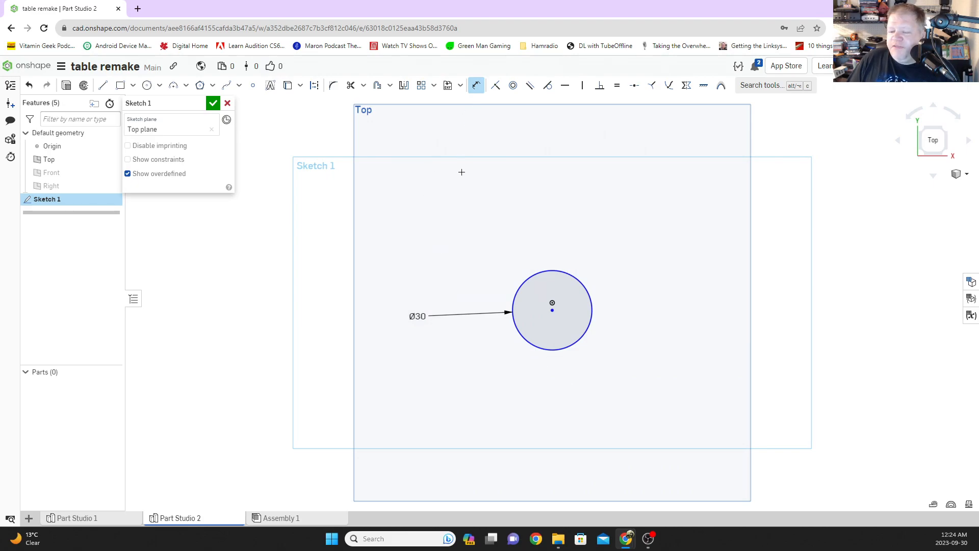
click(213, 104)
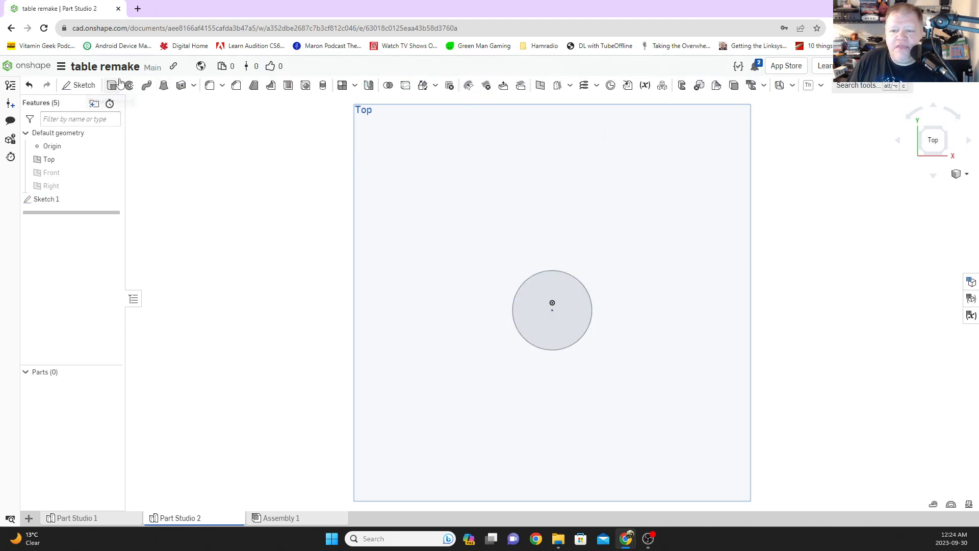
Extrude the circle upward 25 mm as a new solid cylinder.
click(111, 85)
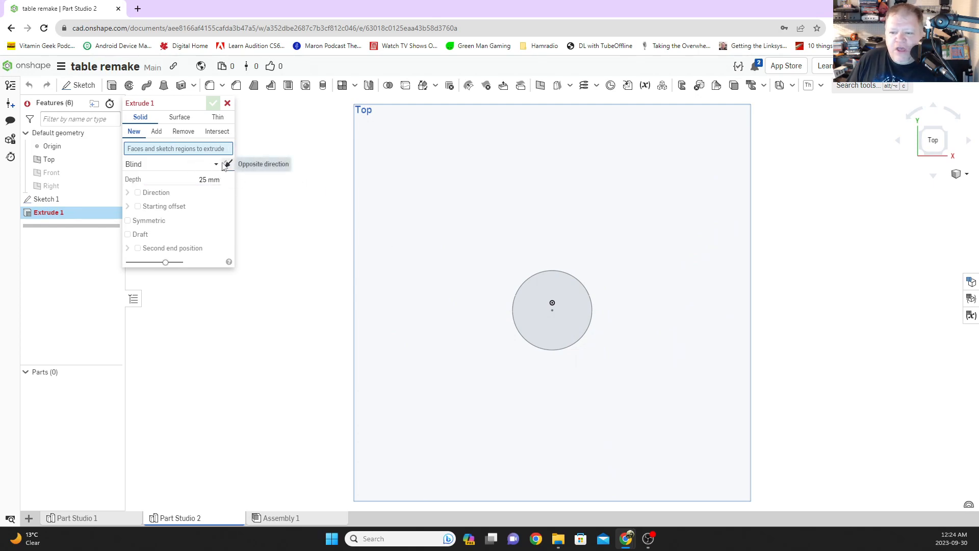
mouse_move(461, 301)
right_down()
mouse_move(468, 213)
mouse_move(464, 231)
right_up()
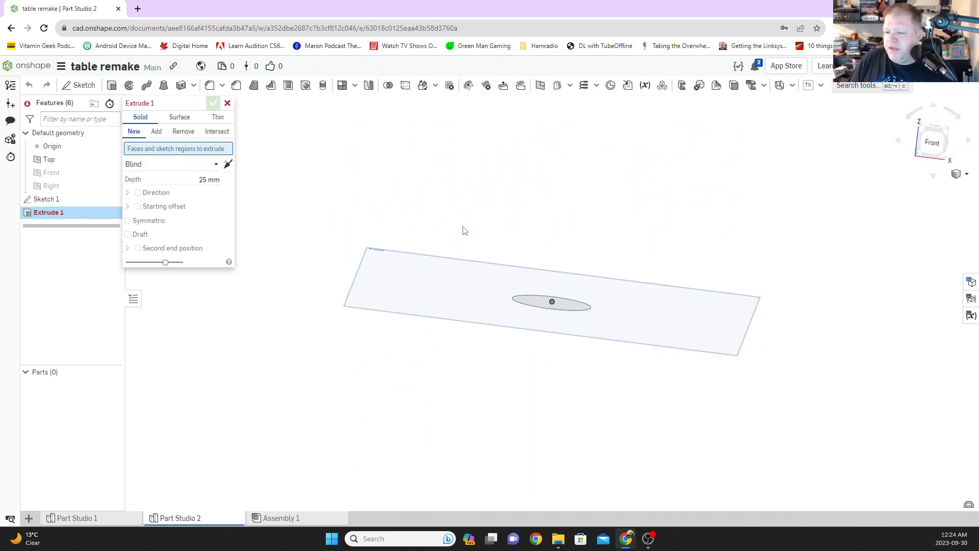
click(558, 306)
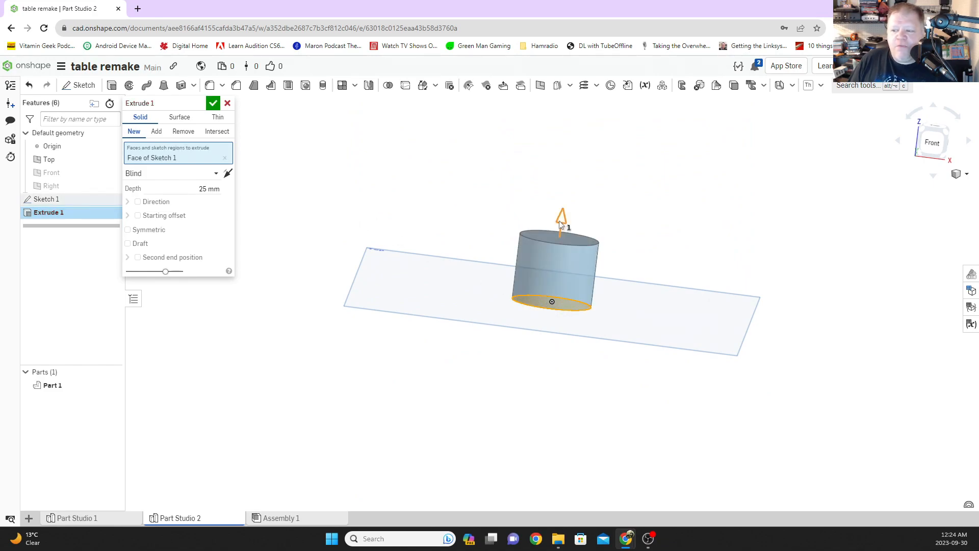
click(213, 103)
right_drag(358, 326, 365, 372)
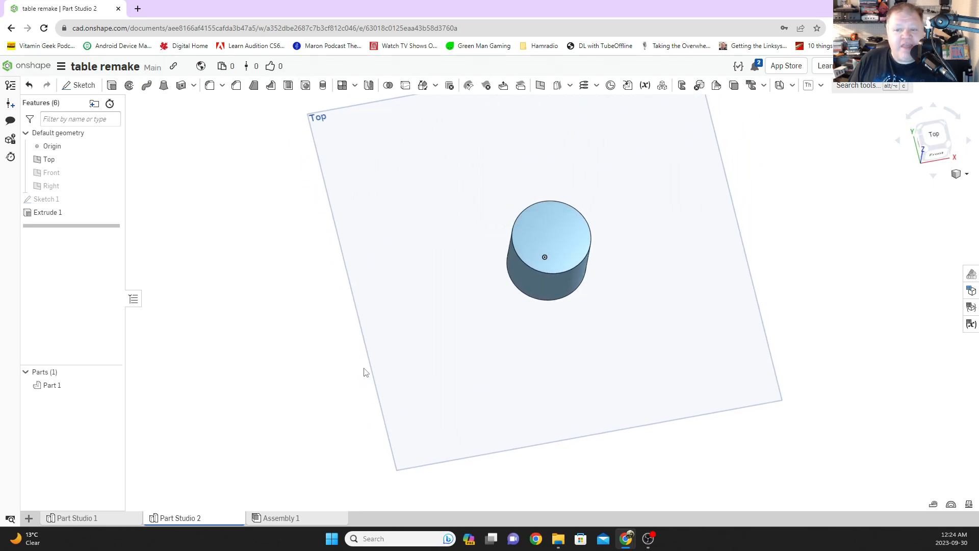
On the cylinder's top face, sketch two concentric circles about 39 mm and 23 mm in diameter, centred on the cylinder.
click(83, 86)
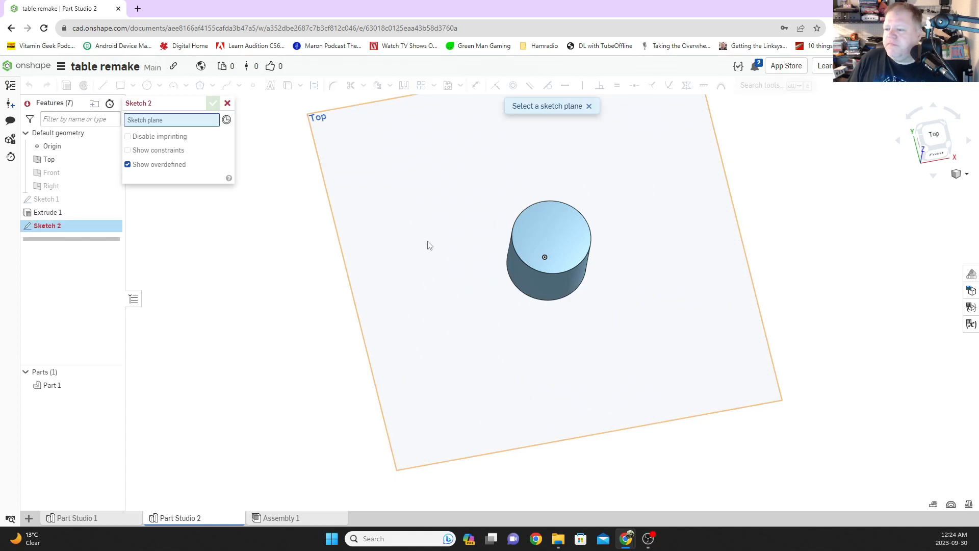
click(563, 229)
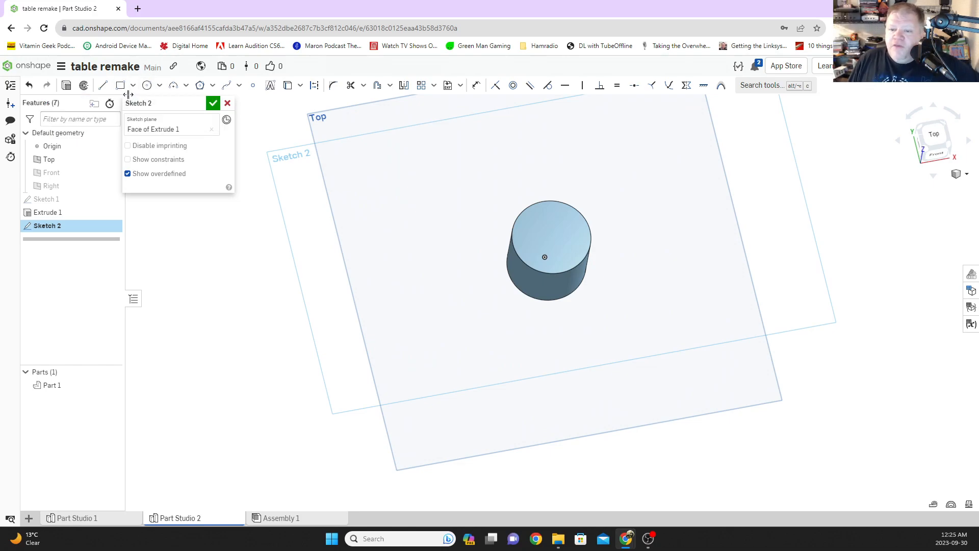
click(147, 86)
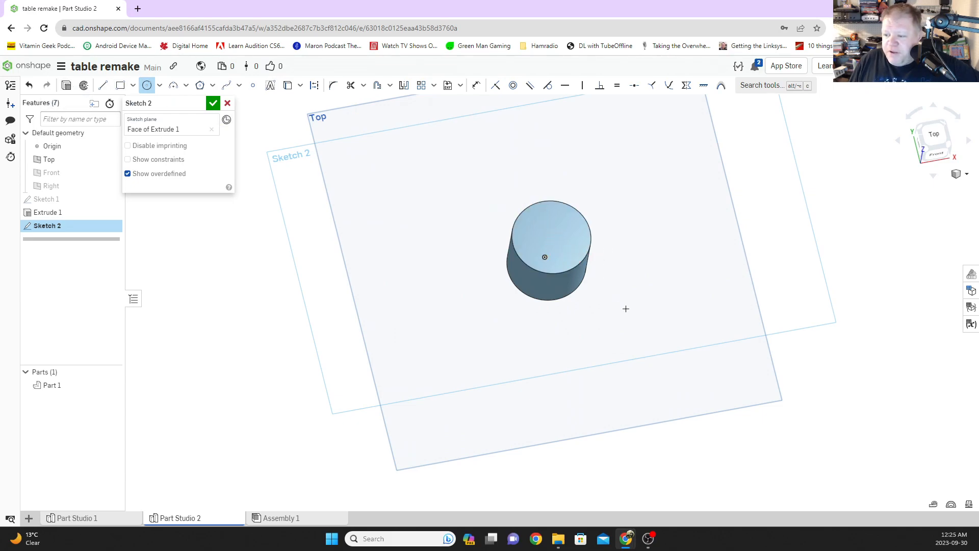
click(924, 140)
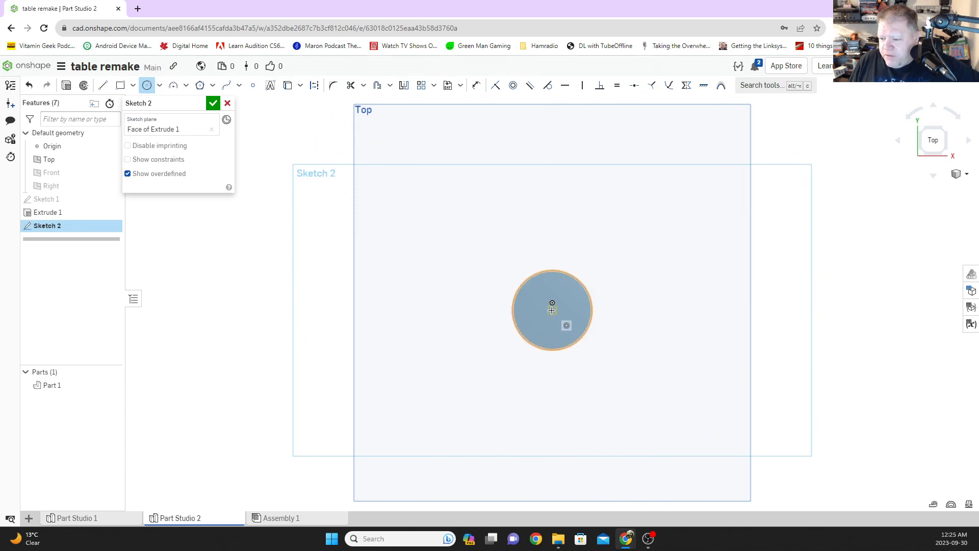
click(552, 309)
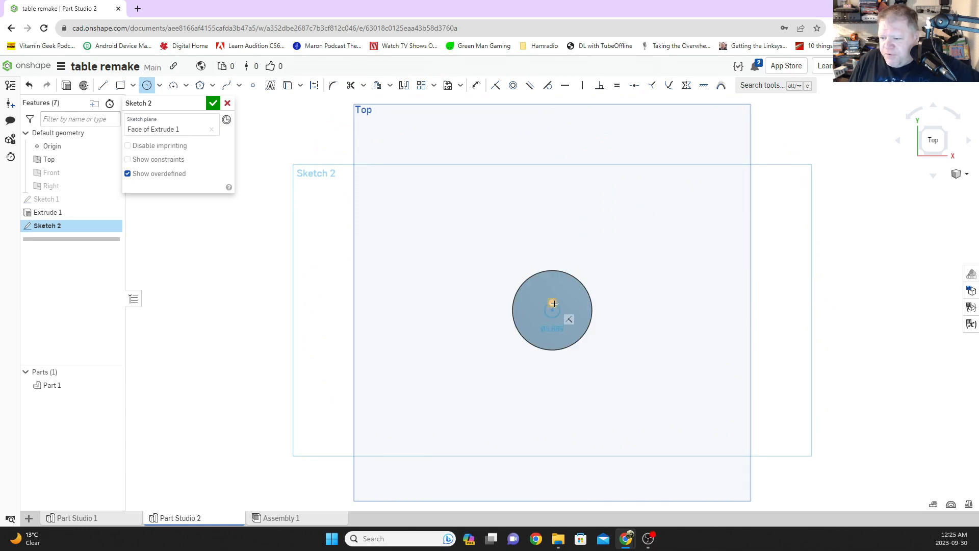
click(575, 264)
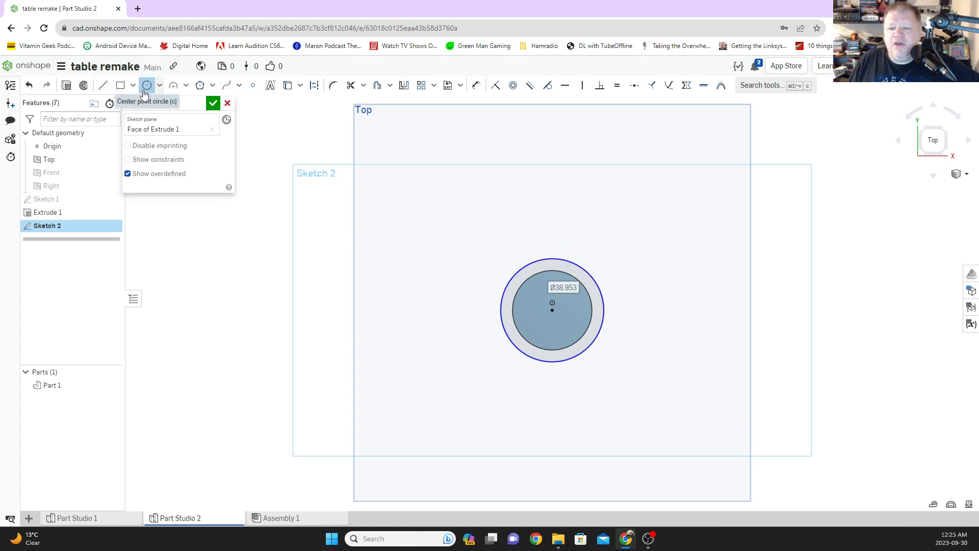
click(552, 302)
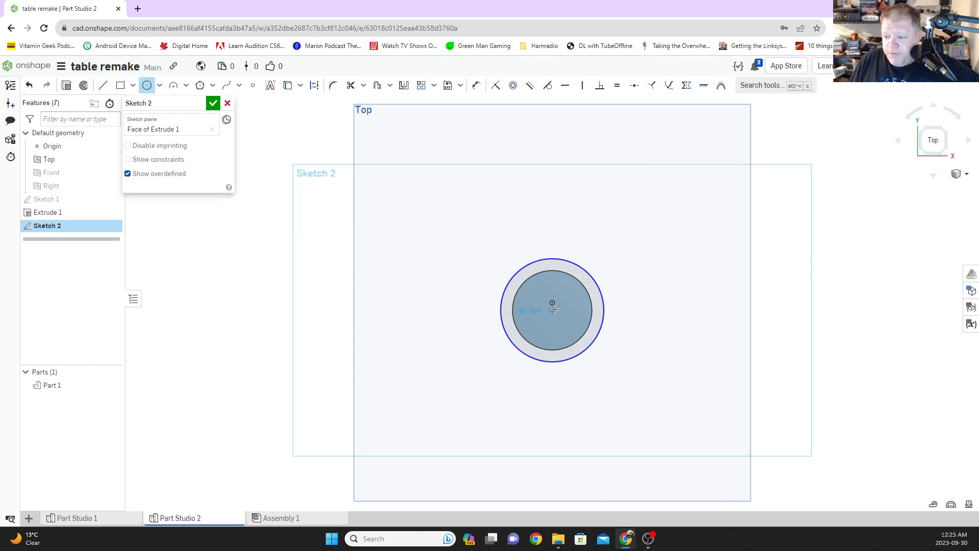
click(564, 283)
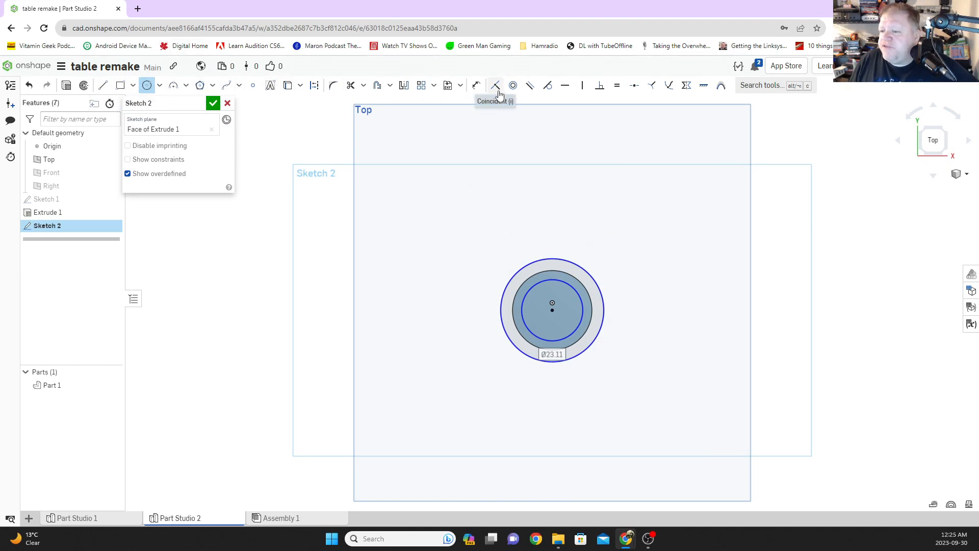
Set the outer circle's diameter to 30 mm.
click(475, 85)
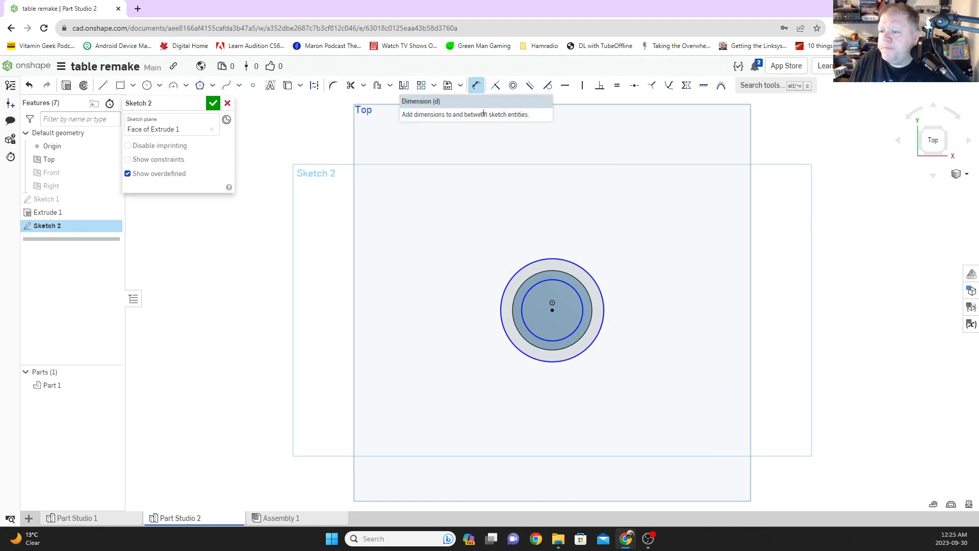
click(563, 260)
click(549, 214)
text(30)
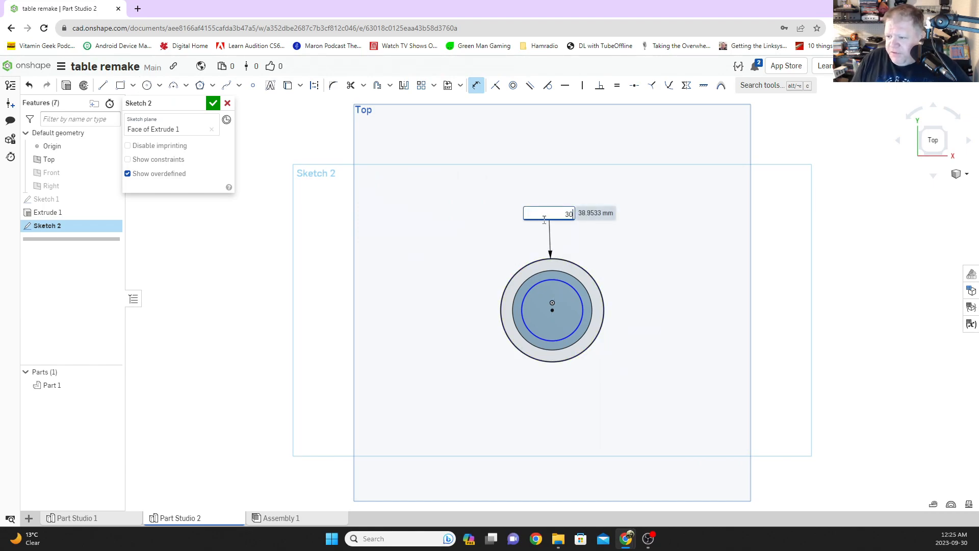
key(Return)
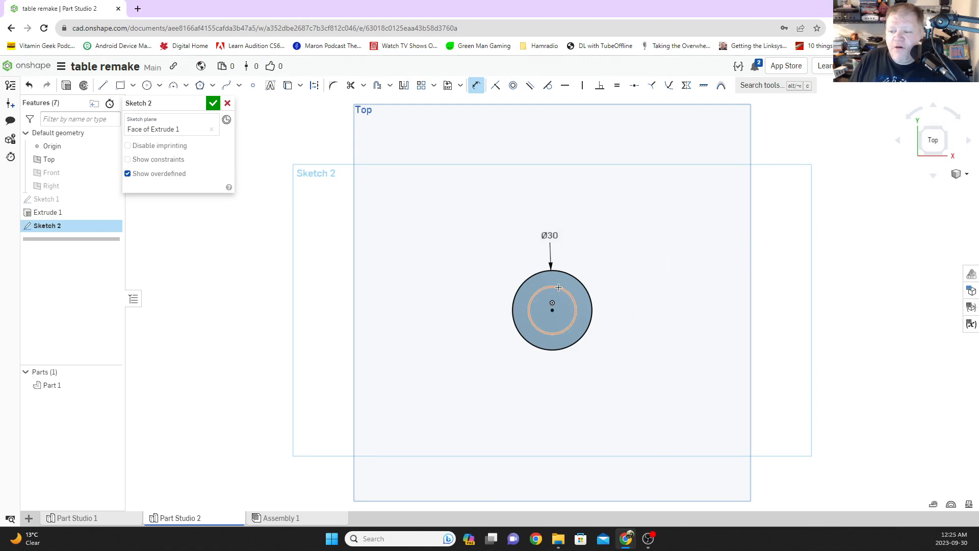
Dimension the gap between the inner and outer circles to 5 mm and close the sketch.
click(551, 333)
click(551, 349)
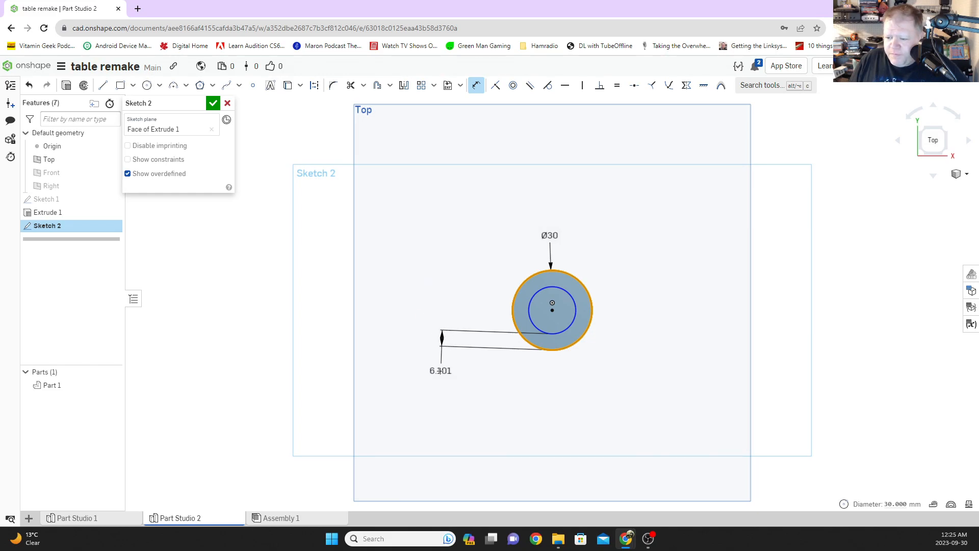
click(409, 290)
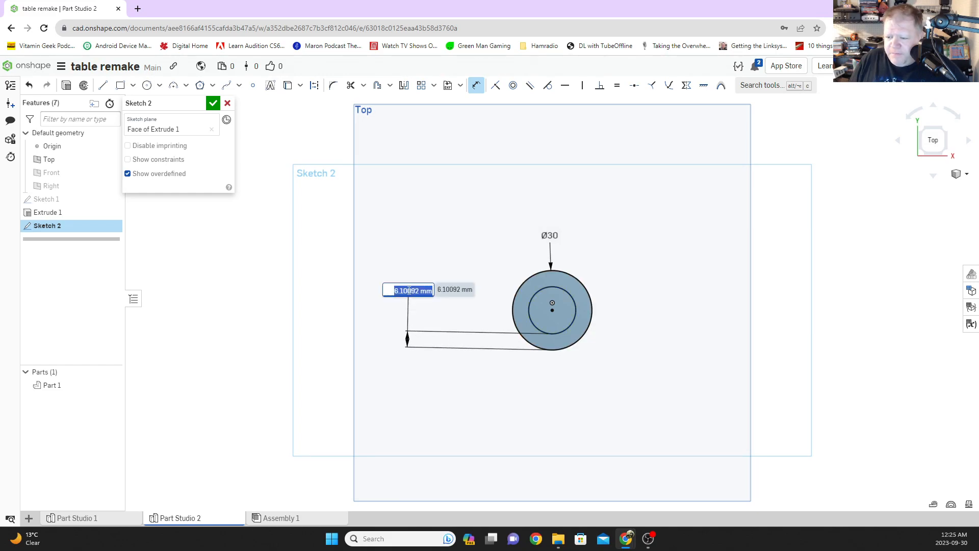
text(5)
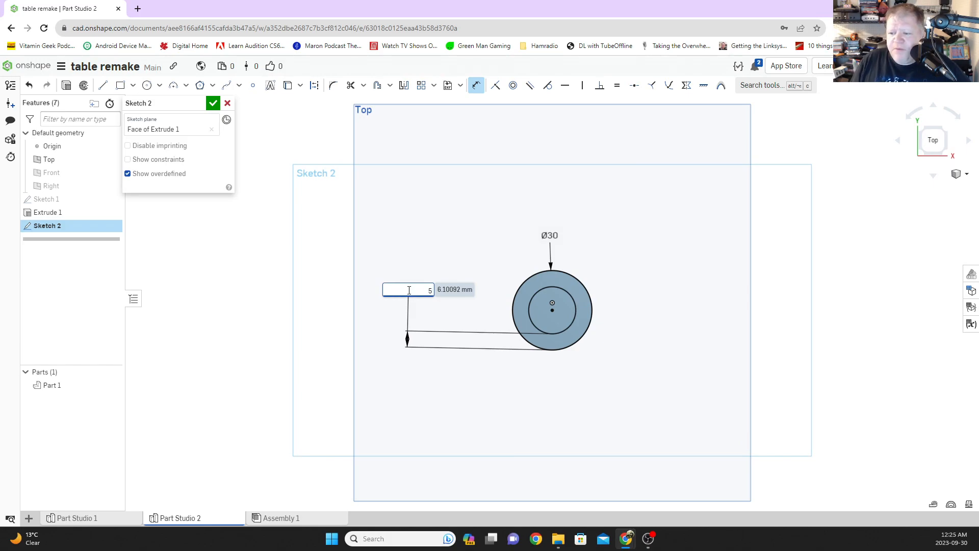
key(Return)
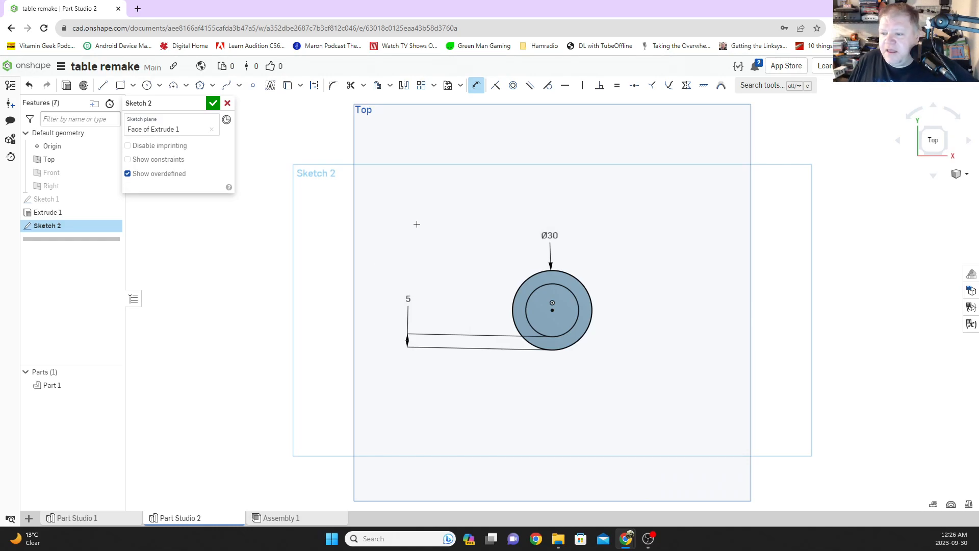
click(228, 104)
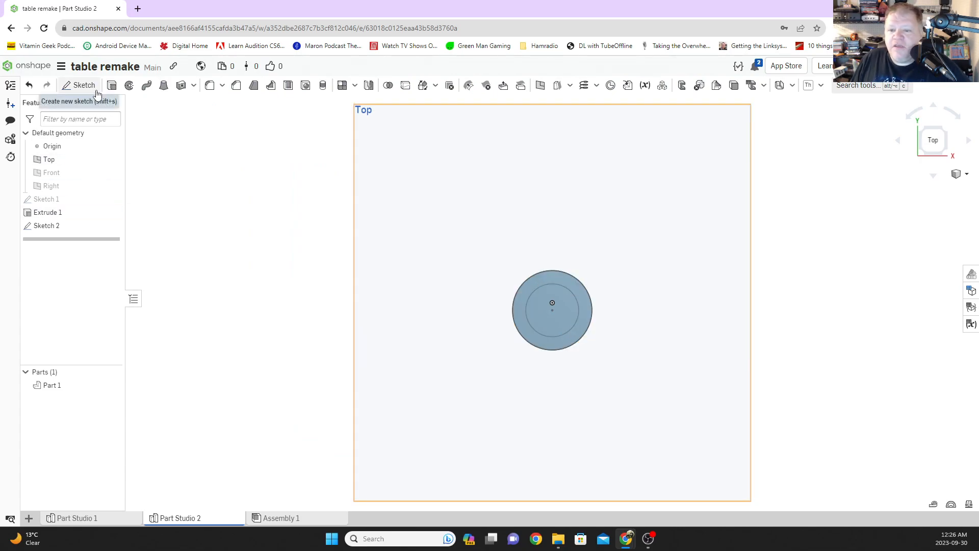
Extrude the ring between the two sketched circles 100 mm upward, adding it to the cylinder.
click(111, 85)
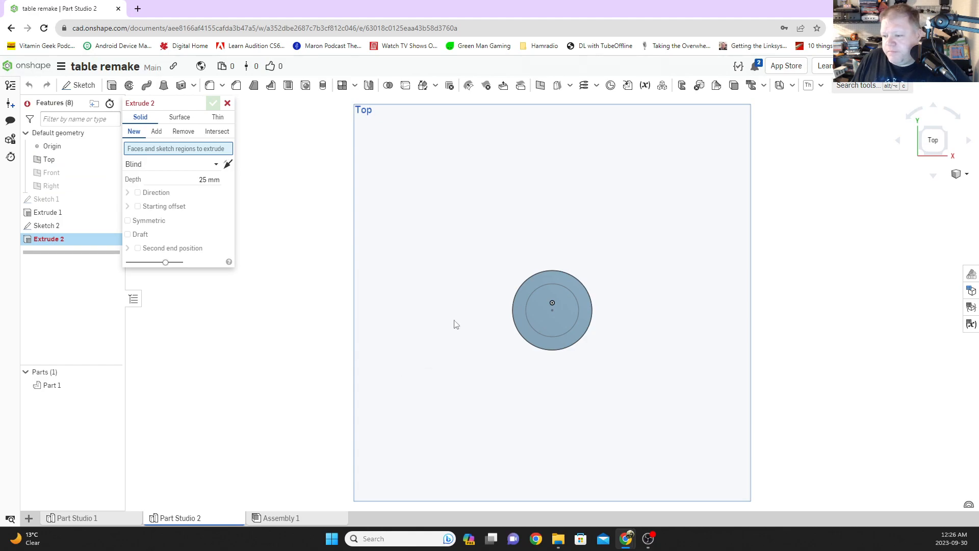
click(519, 308)
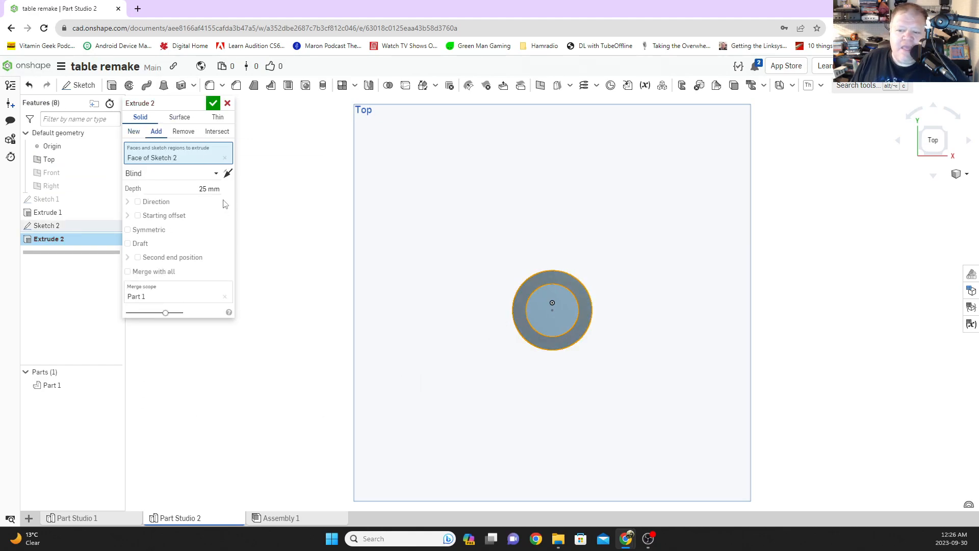
click(205, 189)
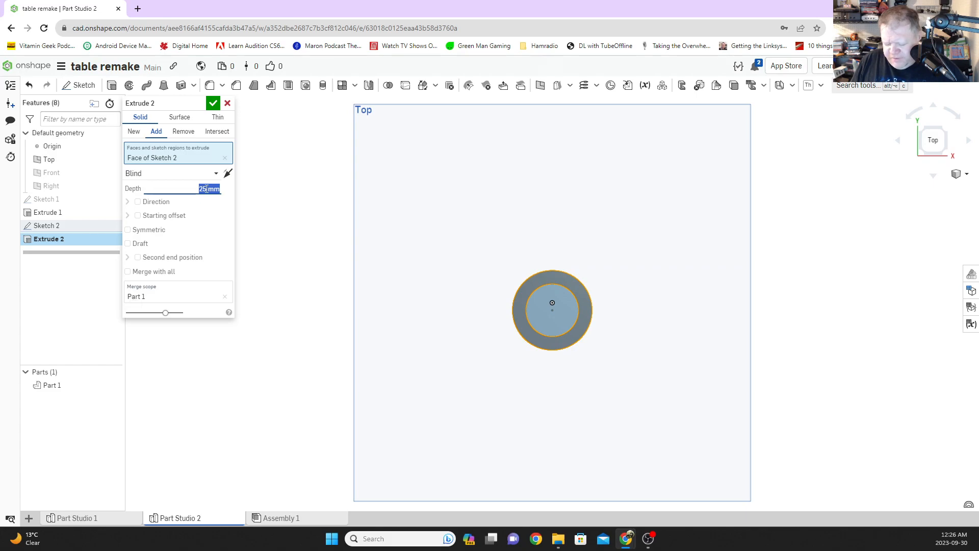
text(100)
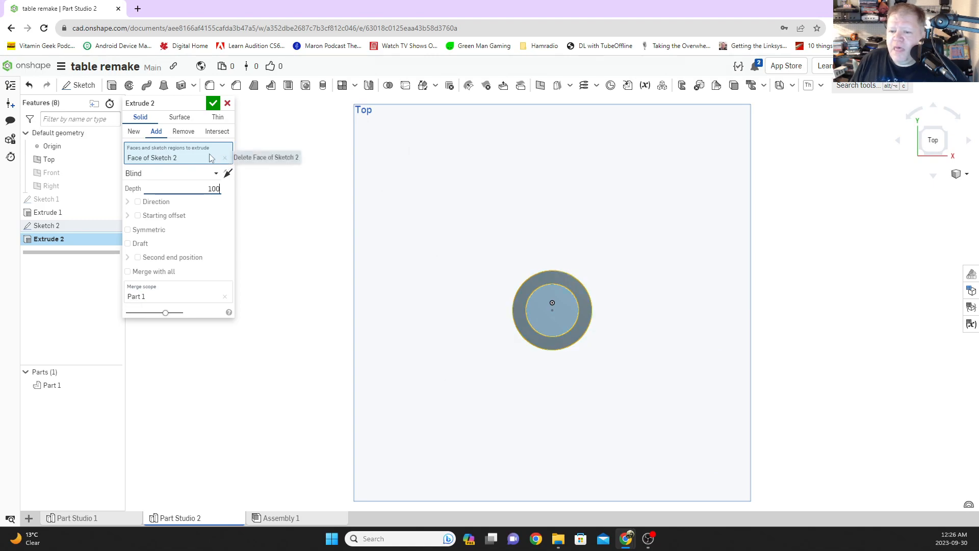
click(228, 174)
mouse_move(476, 369)
right_down()
mouse_move(474, 311)
mouse_move(460, 356)
mouse_move(476, 354)
right_up()
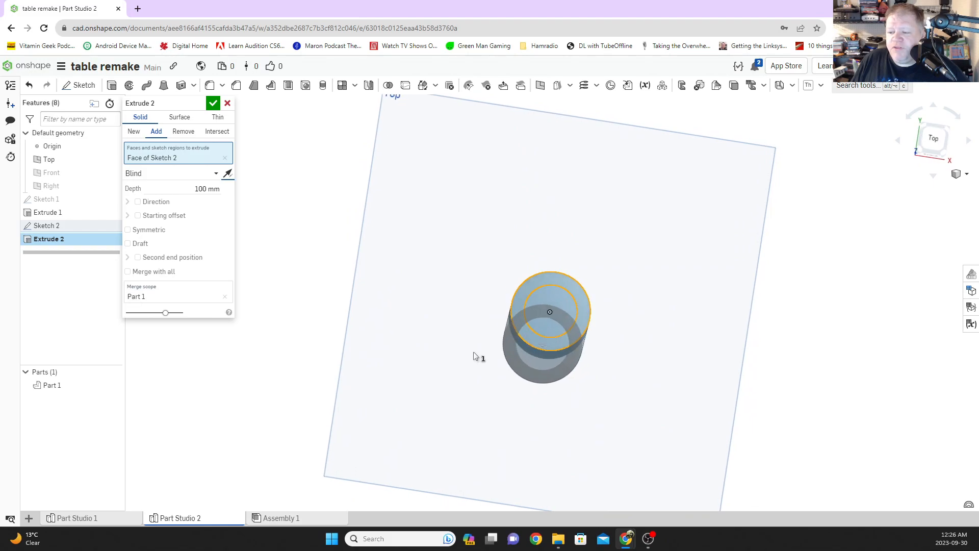
click(228, 174)
mouse_move(393, 344)
right_down()
mouse_move(413, 303)
mouse_move(428, 297)
mouse_move(384, 384)
mouse_move(382, 340)
mouse_move(388, 347)
right_up()
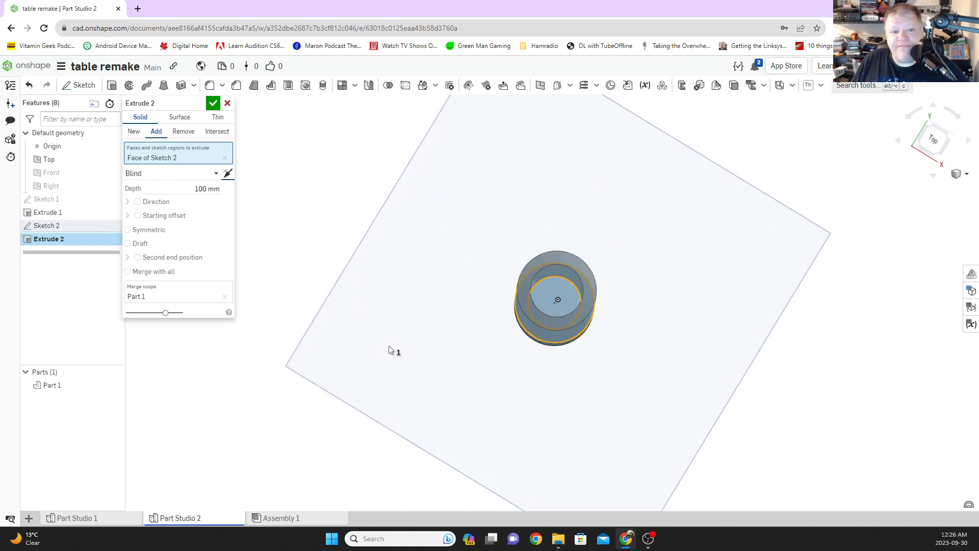
click(213, 103)
Sketch a circle about 12 mm in diameter on the cylinder's closed bottom face, centred on the face.
right_drag(453, 402, 515, 323)
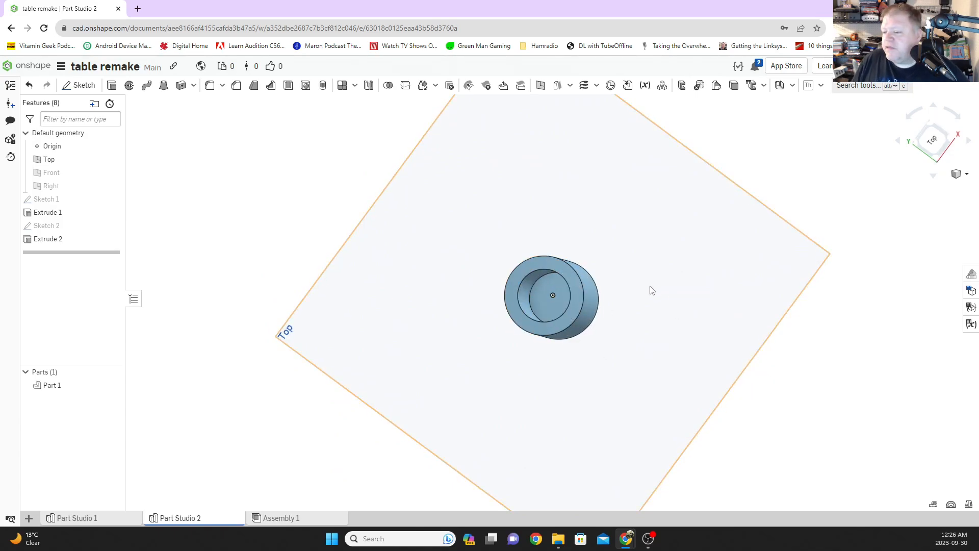
right_drag(587, 250, 432, 286)
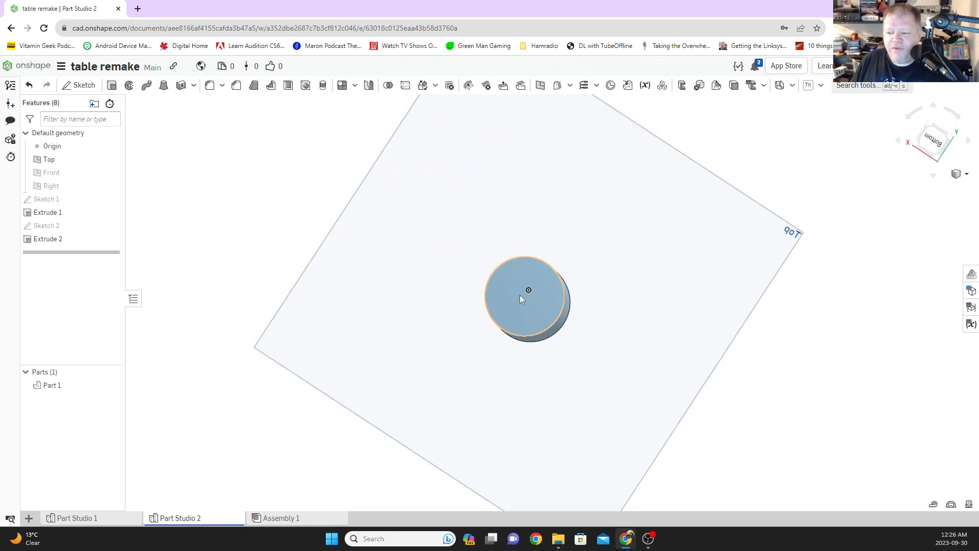
click(70, 86)
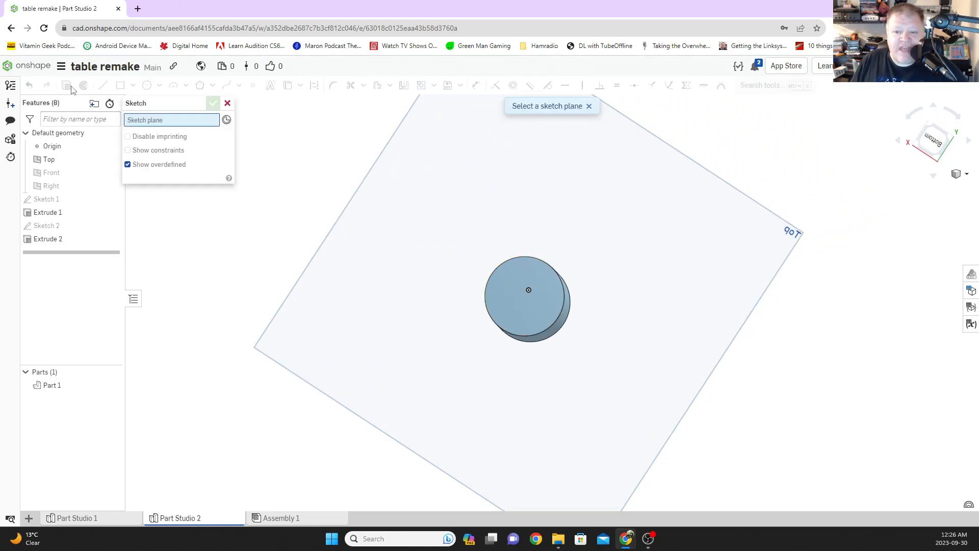
click(526, 298)
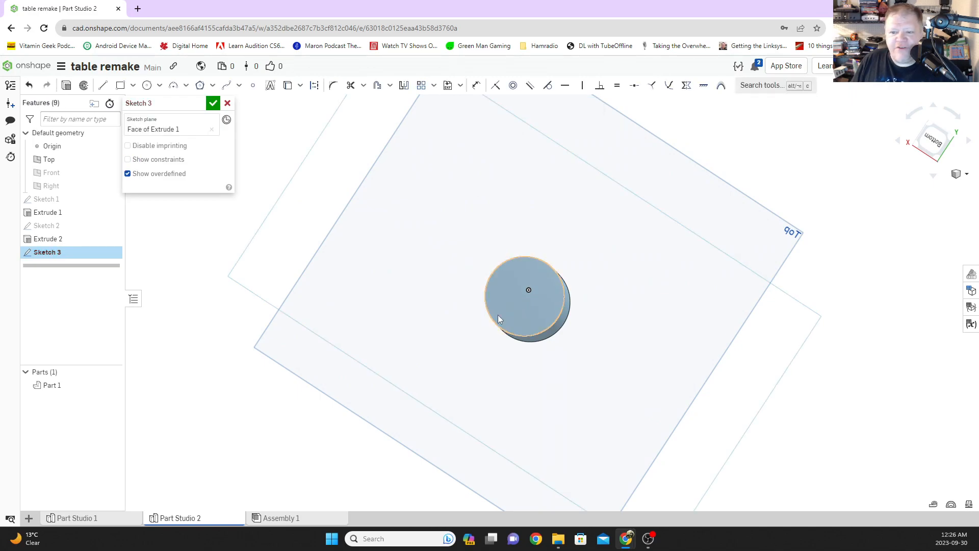
click(147, 86)
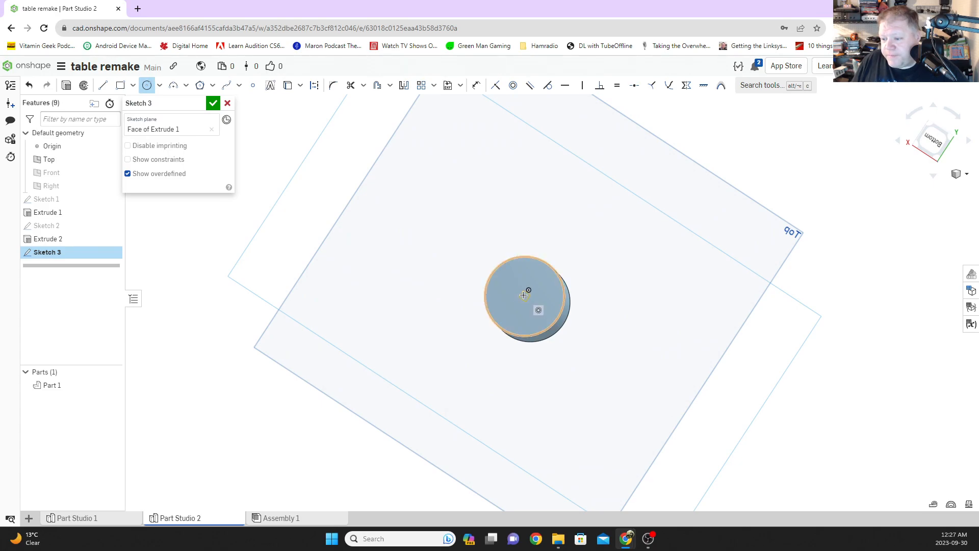
click(524, 294)
click(523, 280)
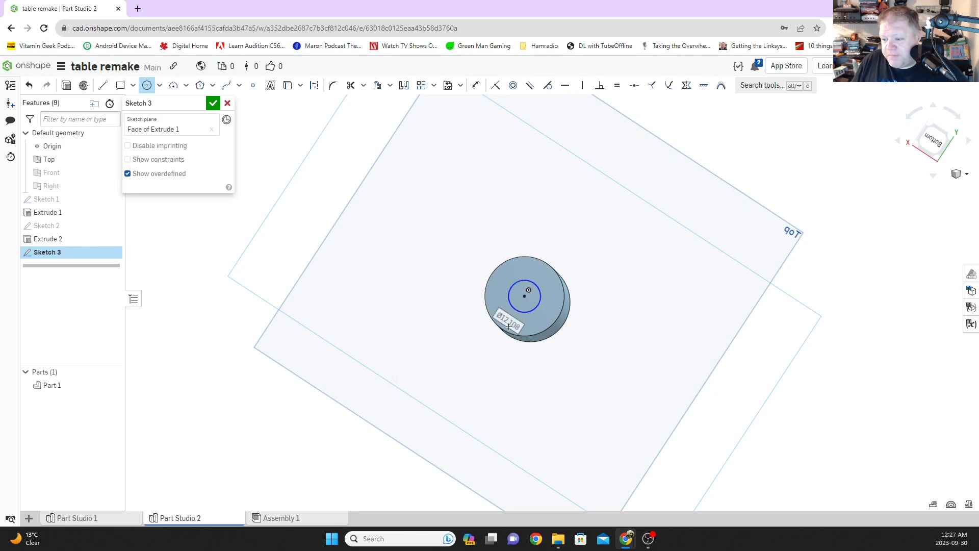
Set the bottom-face circle's diameter to 4 mm and close the sketch.
mouse_move(456, 356)
right_down()
mouse_move(474, 358)
mouse_move(472, 345)
right_up()
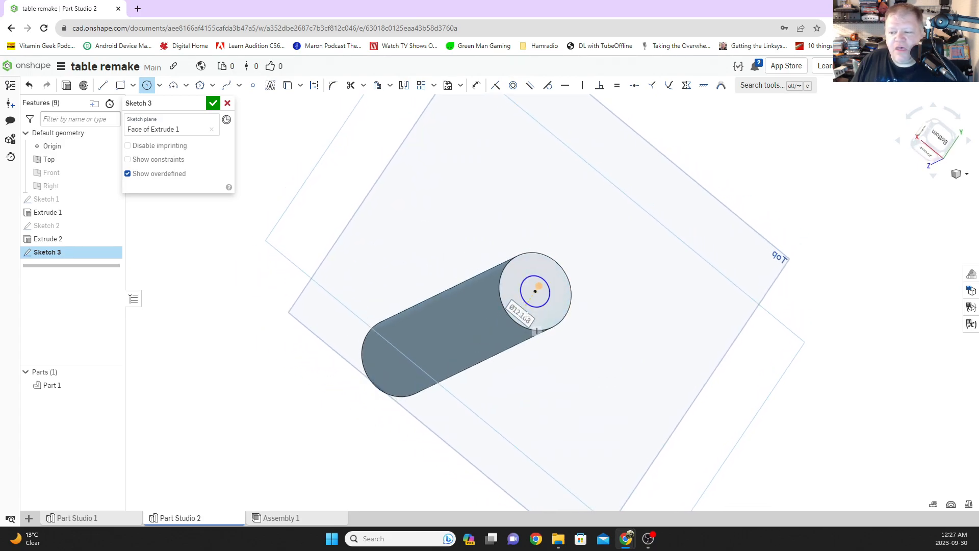
click(475, 86)
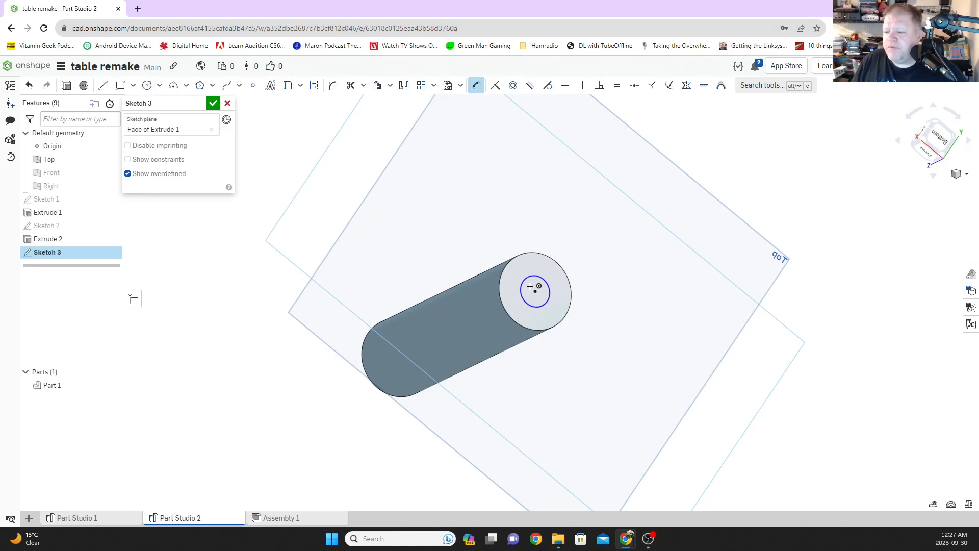
click(549, 296)
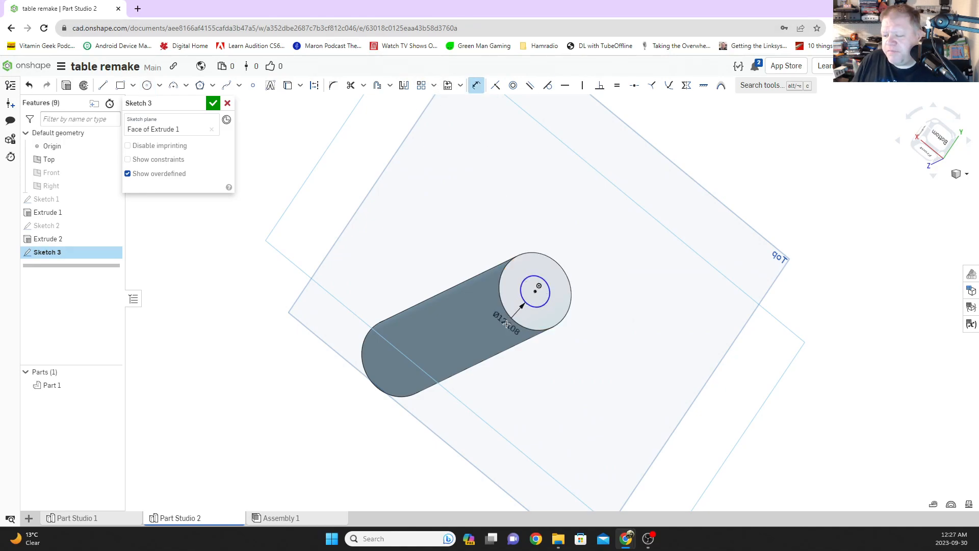
click(508, 326)
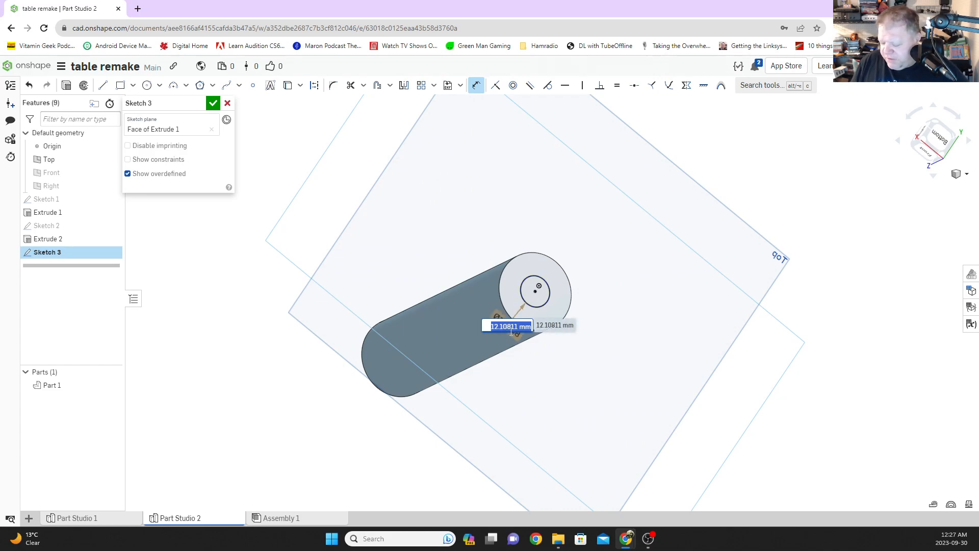
text(4)
key(Return)
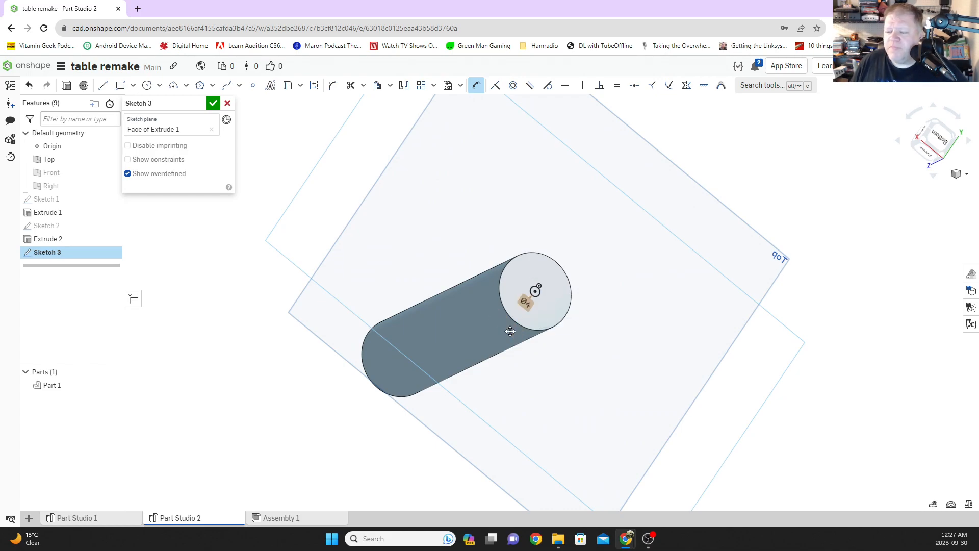
right_drag(440, 350, 422, 358)
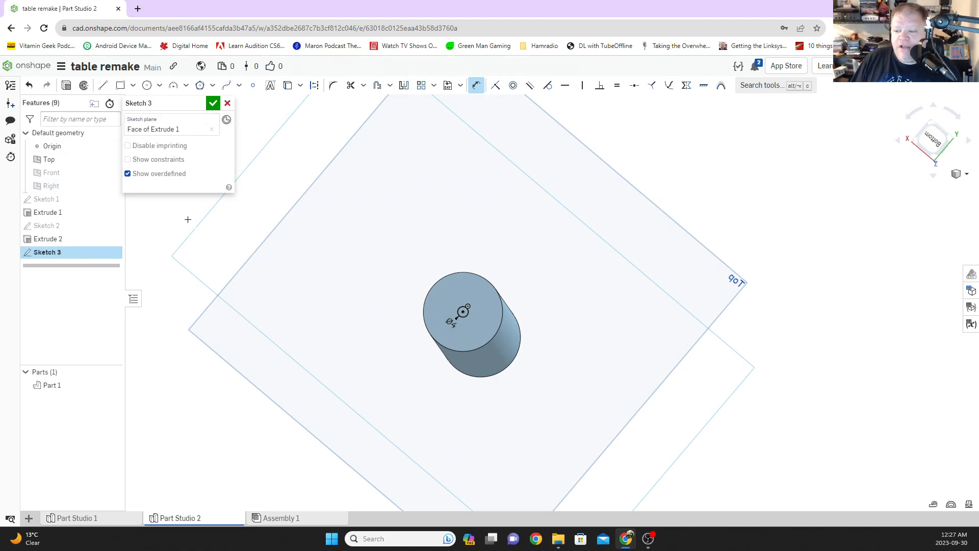
click(213, 103)
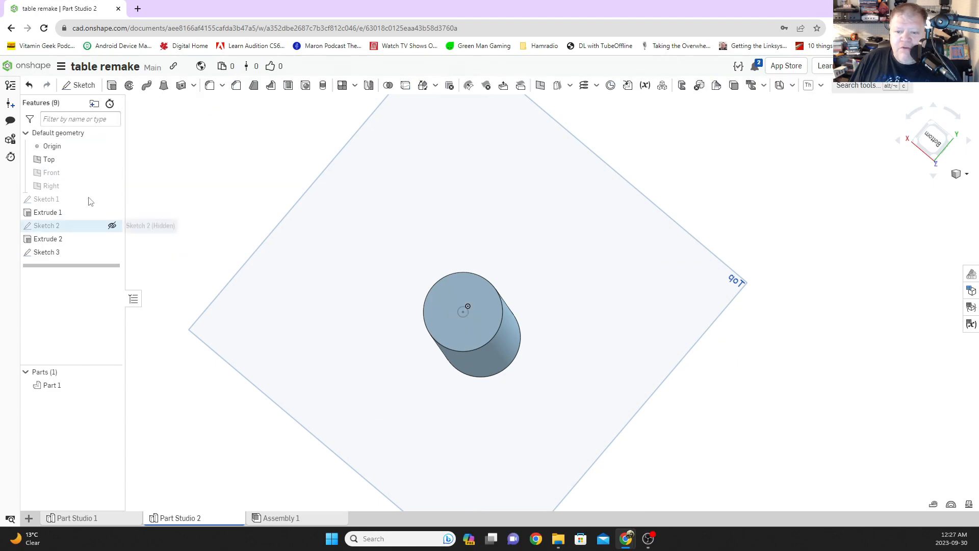
Cut a 17 mm deep hole into the leg's closed end by extruding the 4 mm circle as a removal.
click(112, 85)
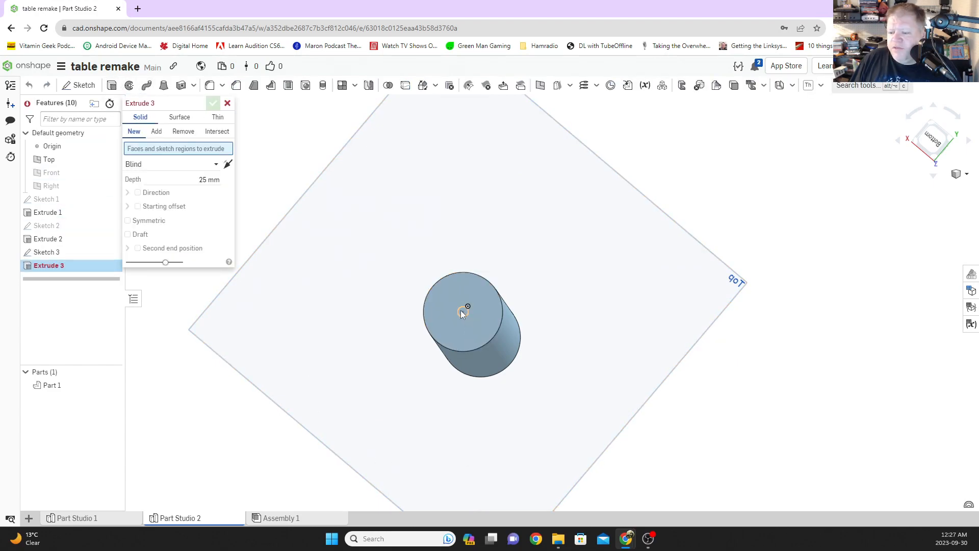
click(461, 311)
click(203, 189)
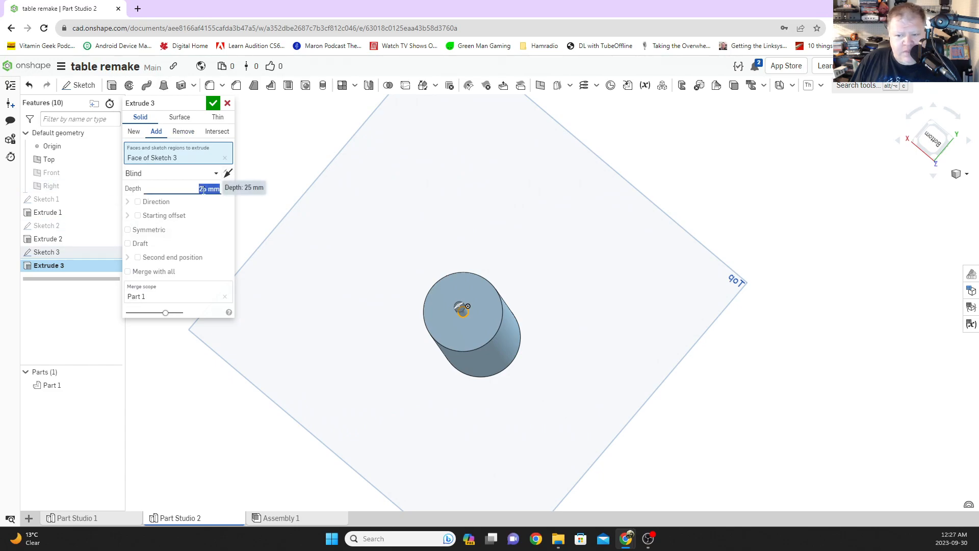
text(17)
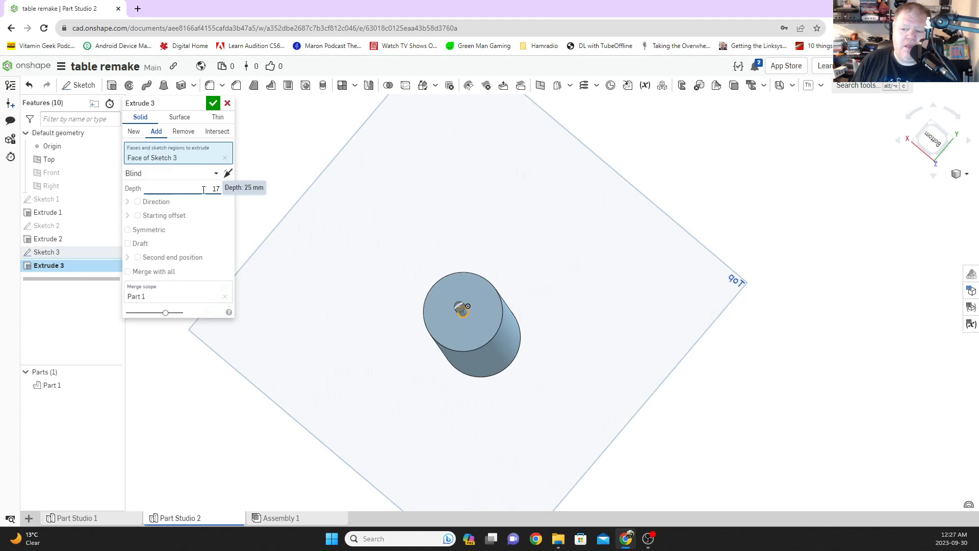
click(186, 134)
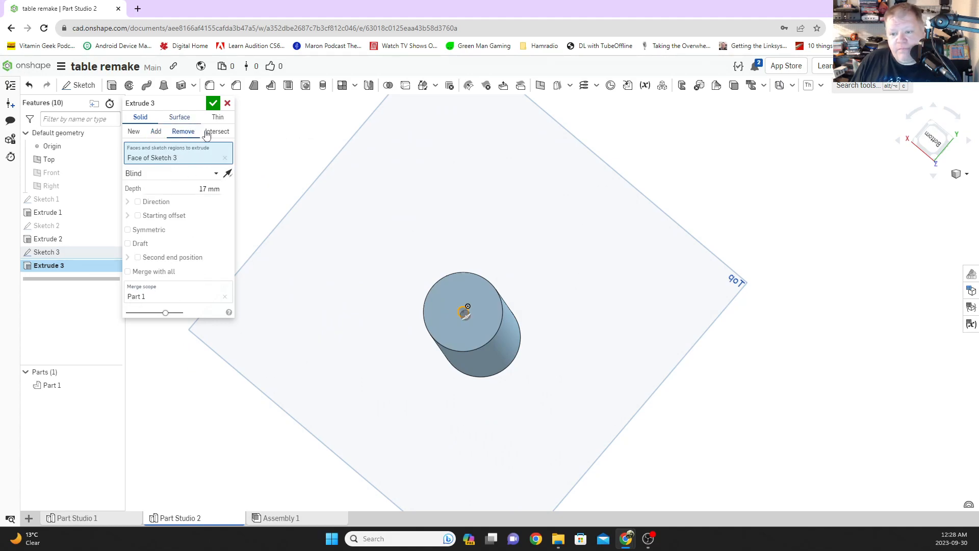
right_drag(413, 373, 421, 316)
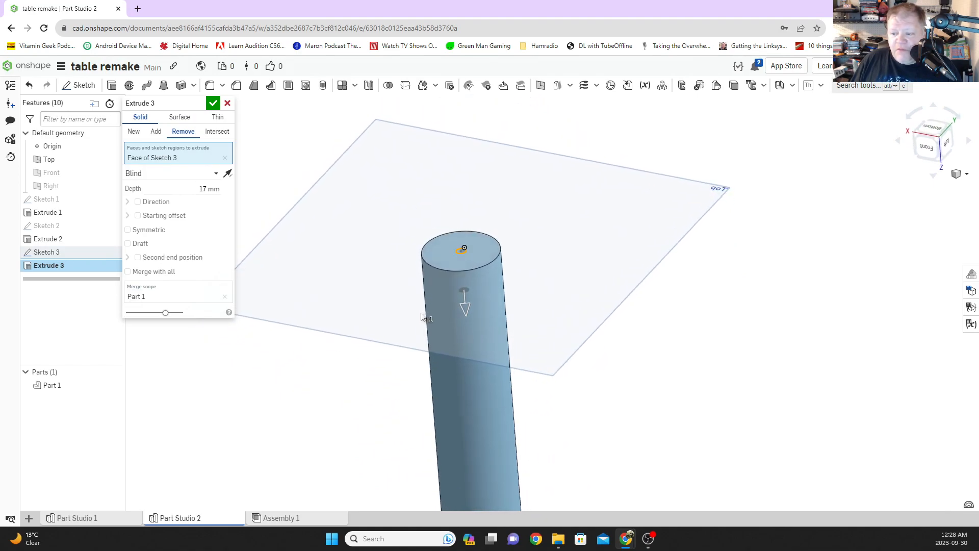
click(213, 103)
right_drag(500, 289, 375, 294)
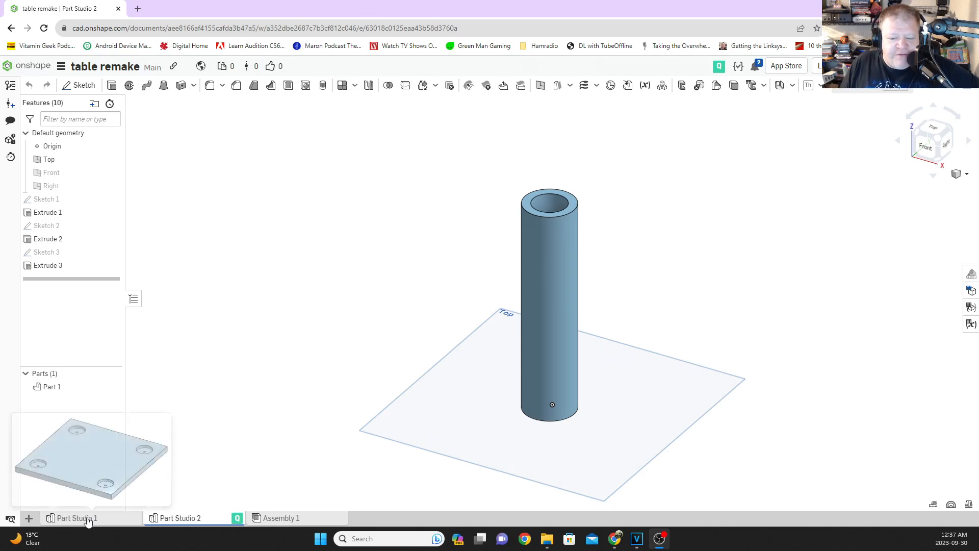
In Part Studio 1, set up a 5 mm radius fillet on the four upper outer edges of the tabletop.
mouse_move(78, 519)
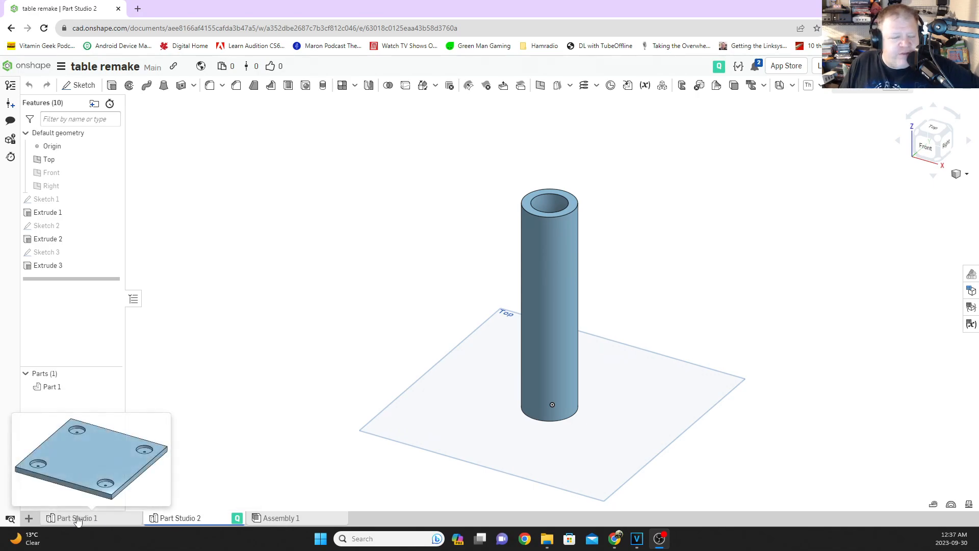
click(79, 519)
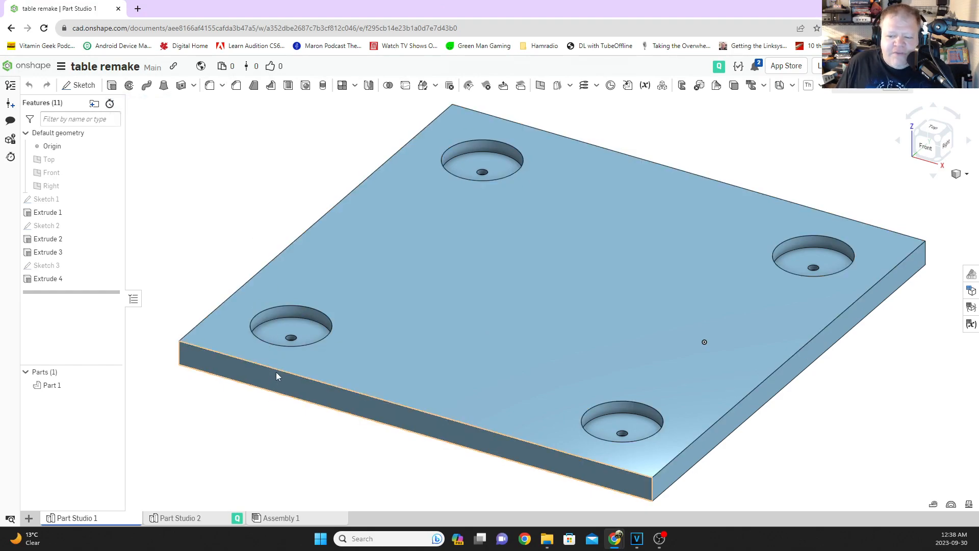
click(209, 85)
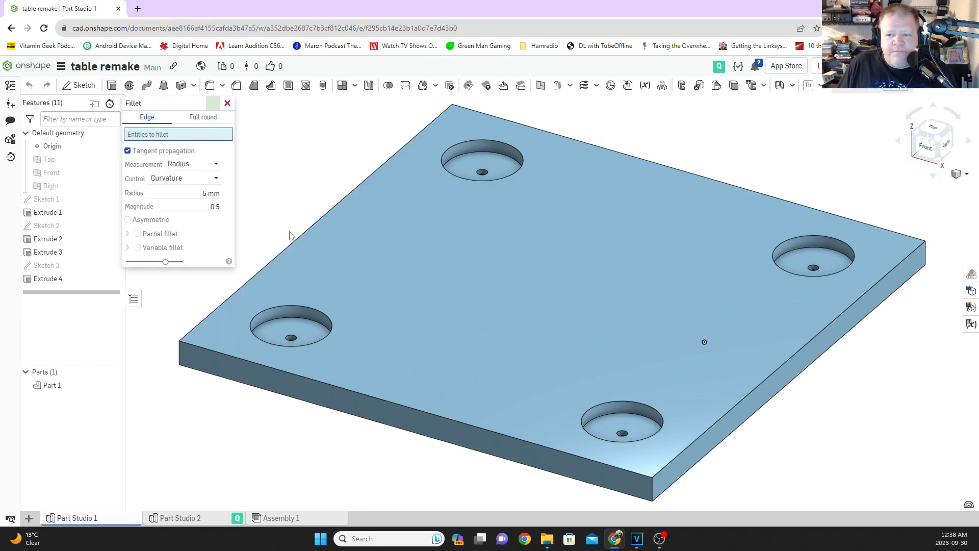
click(325, 210)
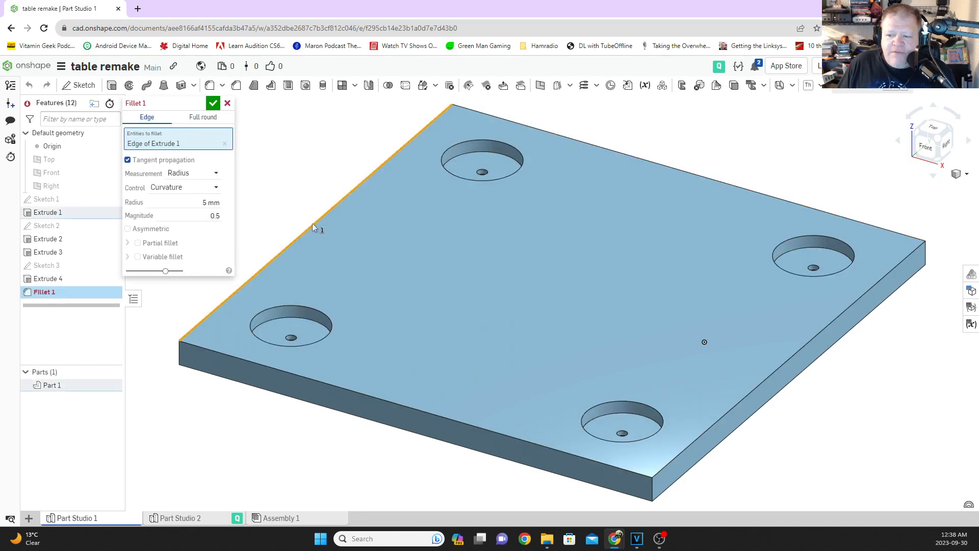
click(344, 388)
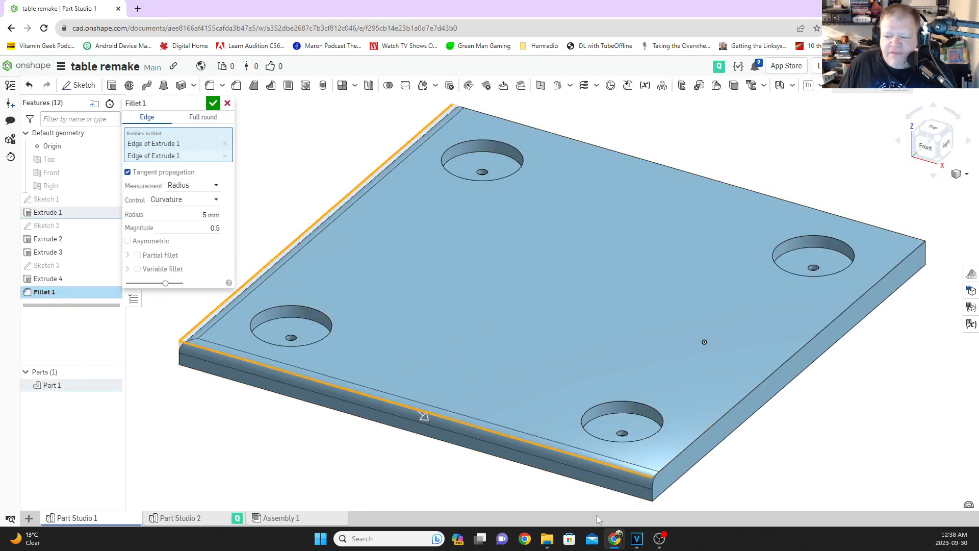
click(720, 422)
right_drag(786, 433, 694, 463)
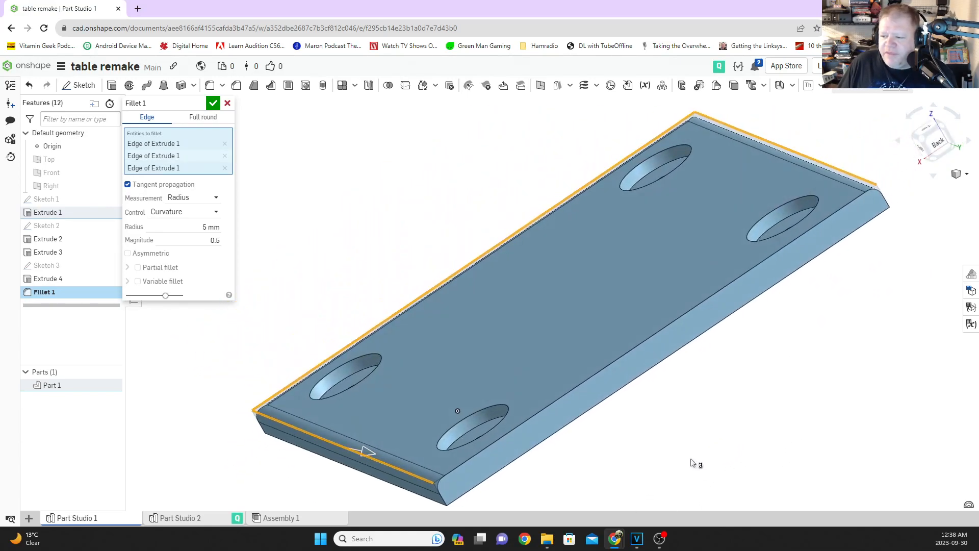
click(650, 336)
Add the four lower outer edges of the tabletop to the fillet selection.
right_drag(790, 409, 750, 385)
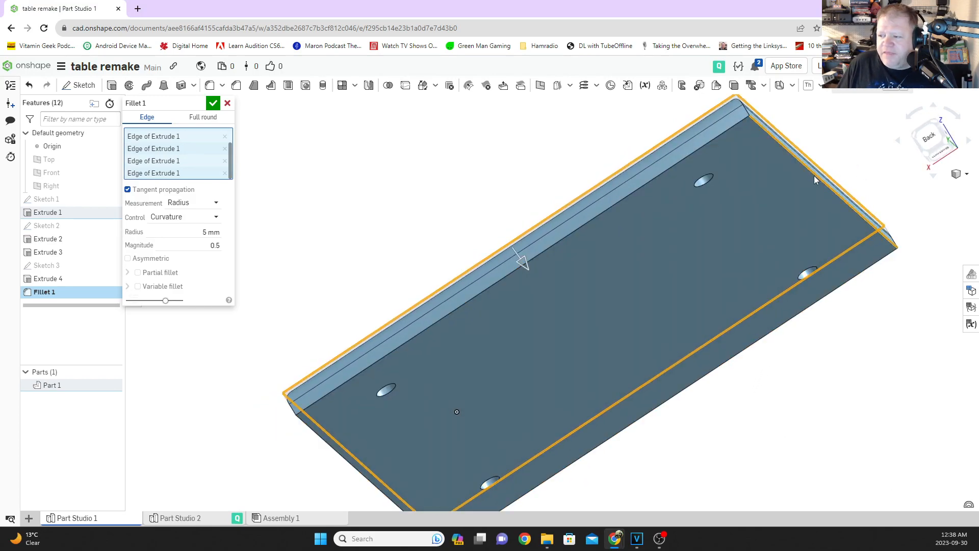
right_drag(612, 210, 684, 164)
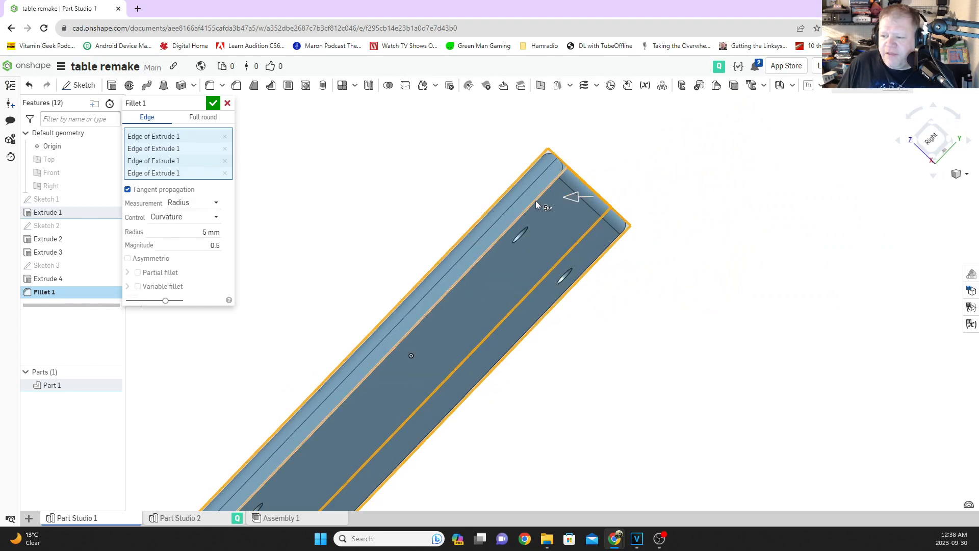
right_drag(537, 205, 501, 111)
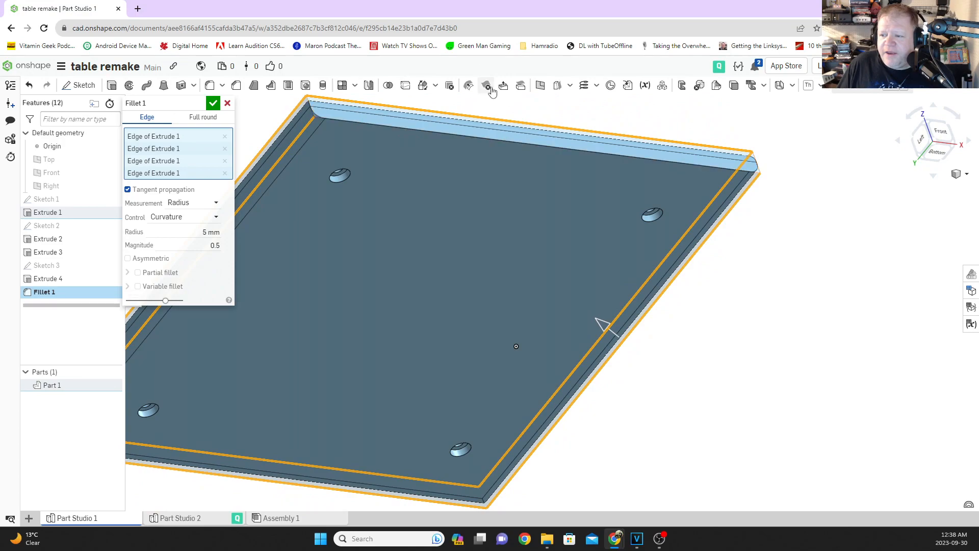
click(488, 138)
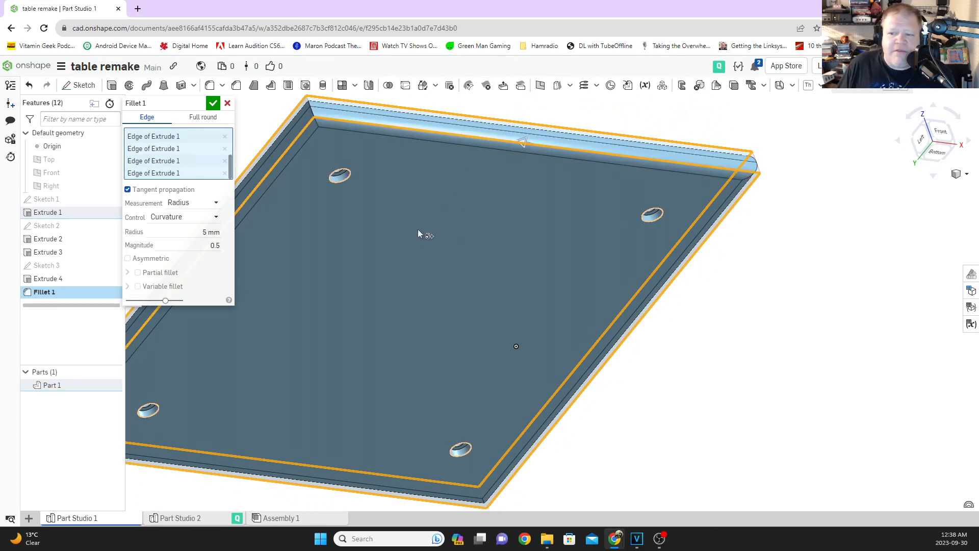
Set the tabletop edge fillet's radius to 5 mm and apply the fillet.
click(207, 233)
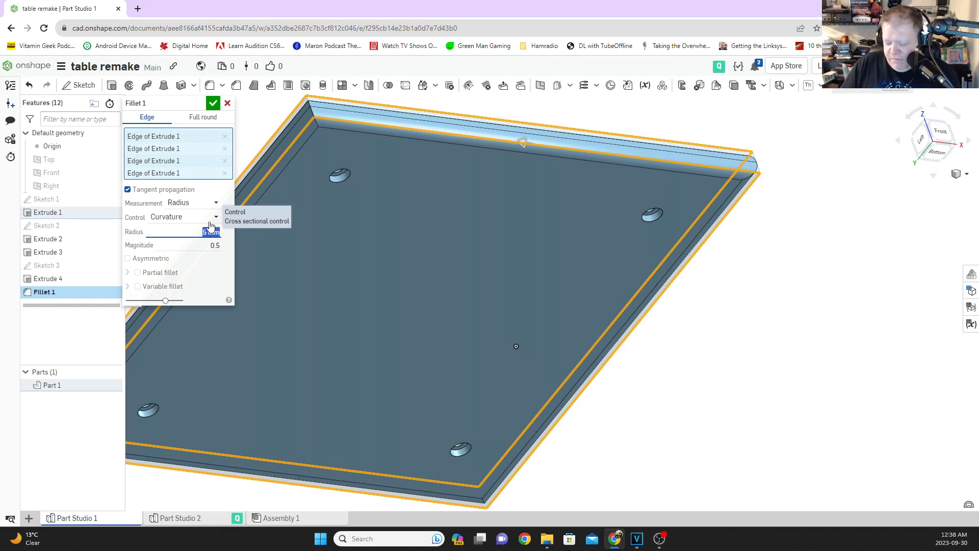
key(Return)
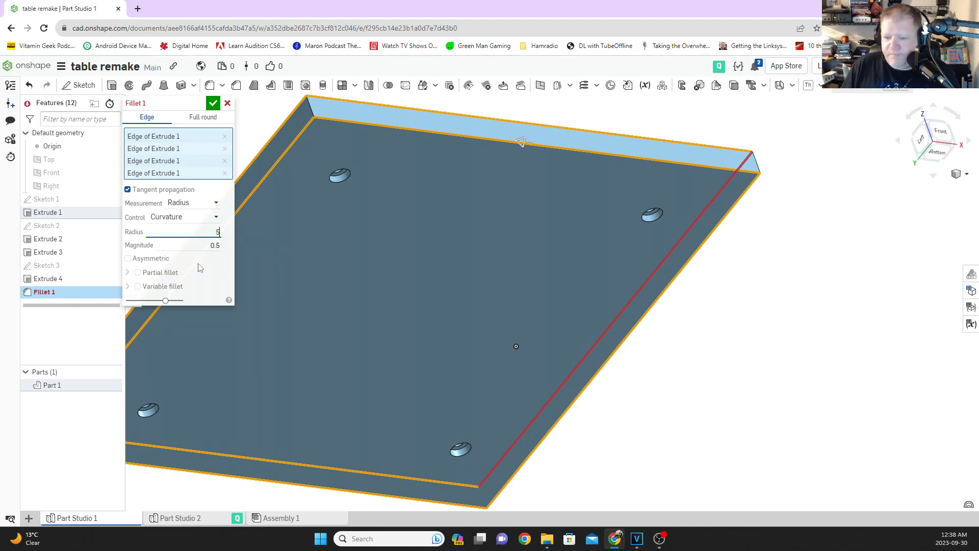
text(5)
key(Return)
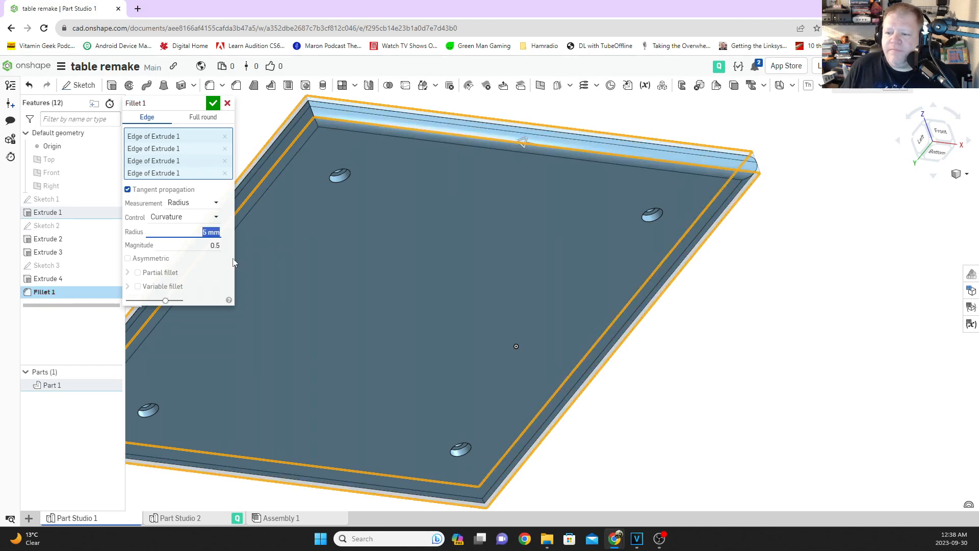
right_drag(444, 135, 279, 200)
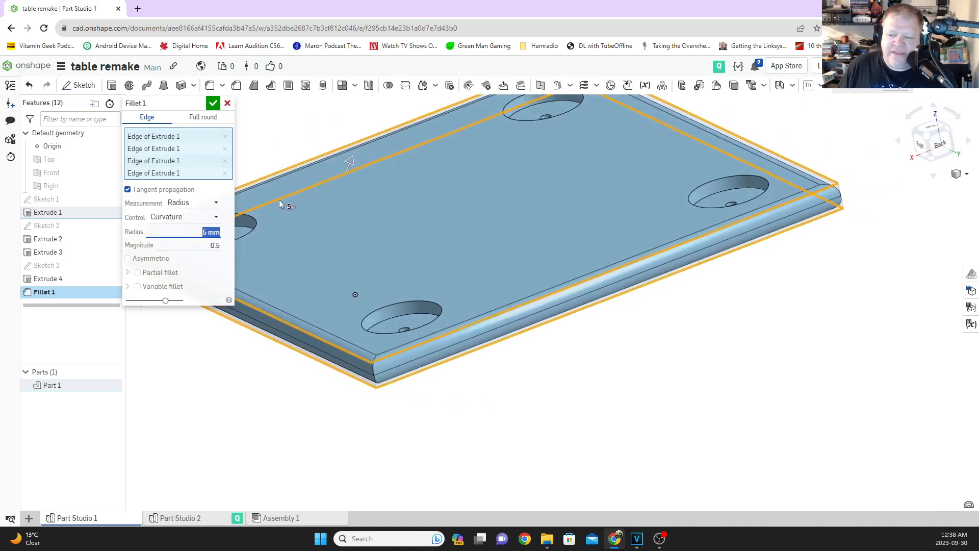
click(213, 103)
right_drag(492, 286, 376, 307)
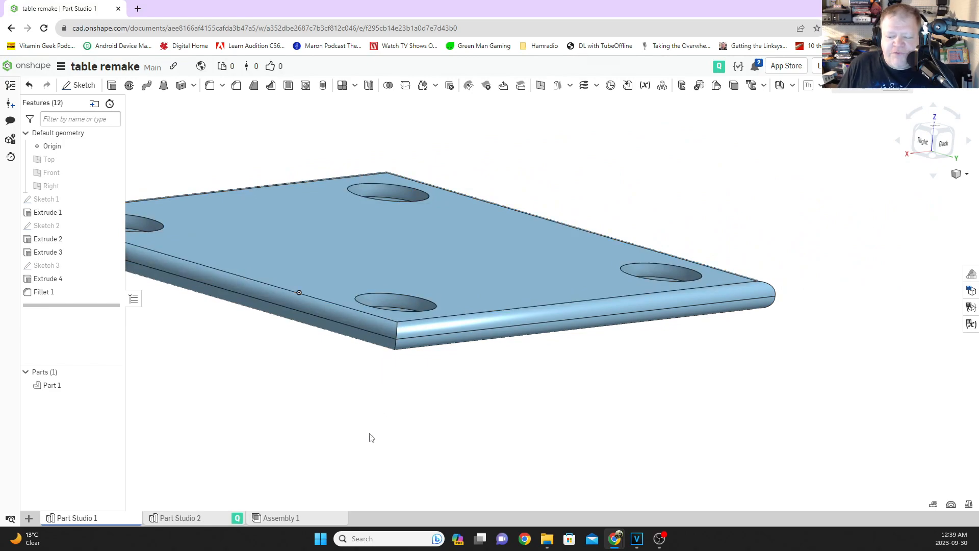
Switch to Part Studio 2 and bring the leg's closed end into view.
click(181, 518)
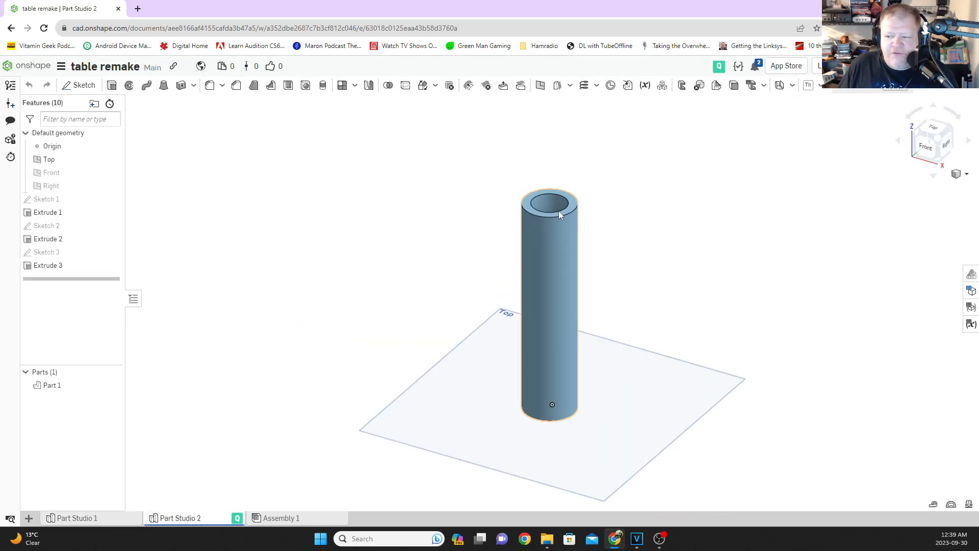
right_drag(557, 321, 499, 195)
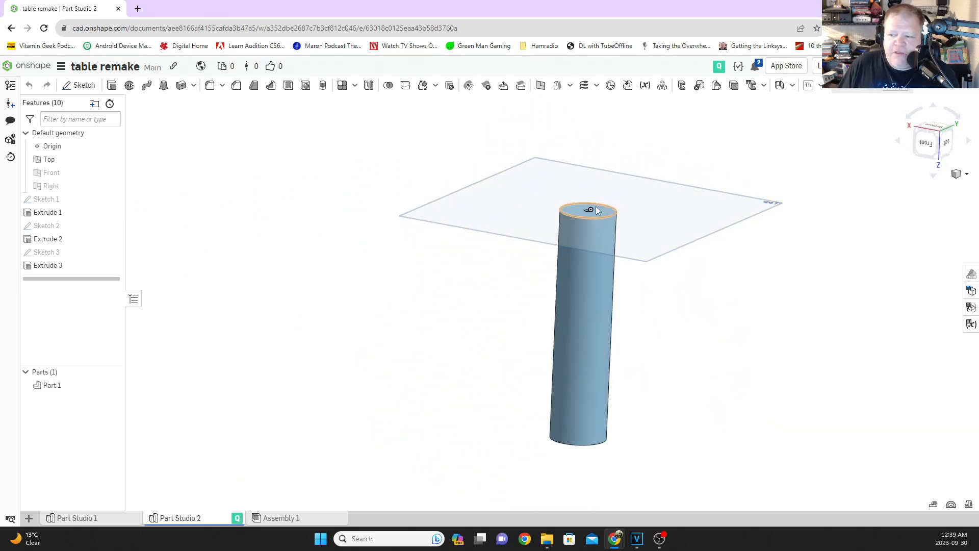
Try a 3 mm radius fillet on the outer edge of the leg's closed end, and undo it.
click(235, 86)
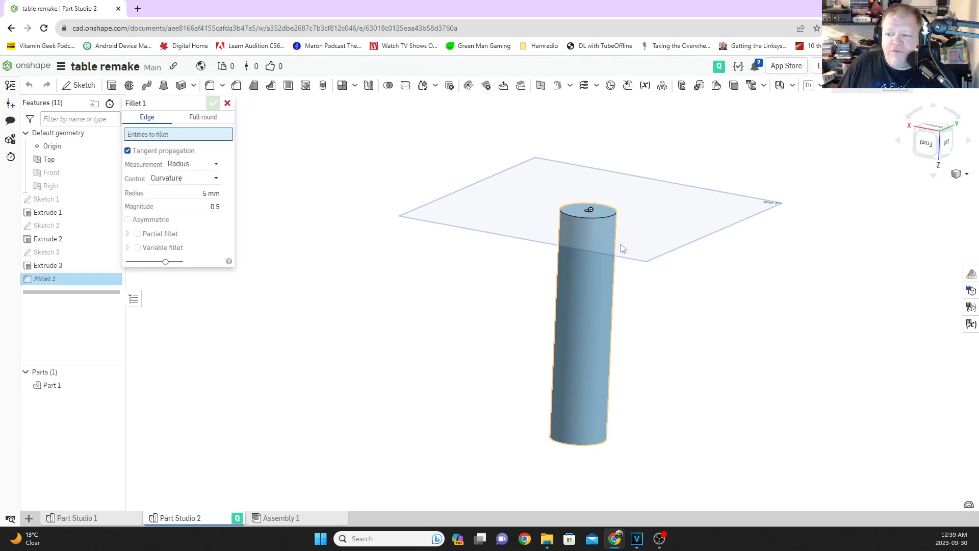
click(586, 215)
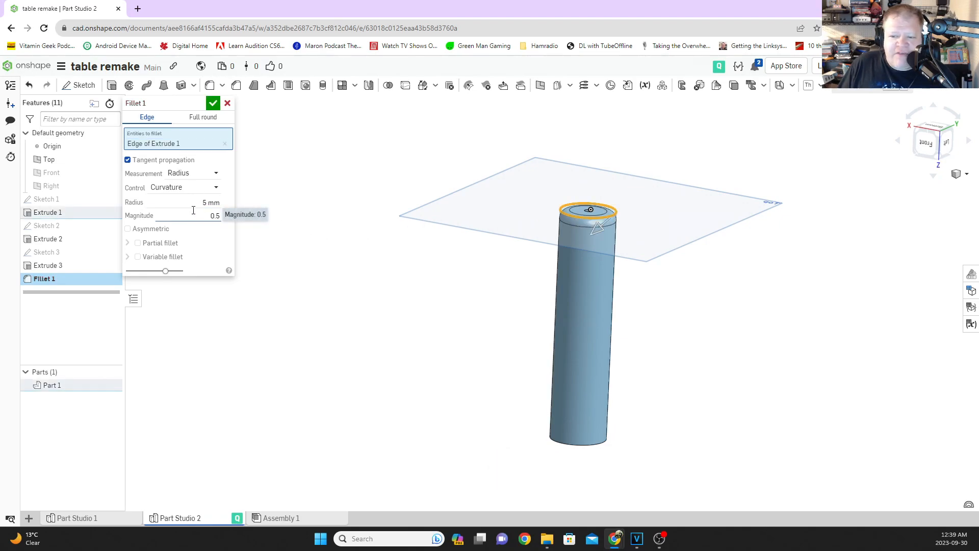
click(210, 203)
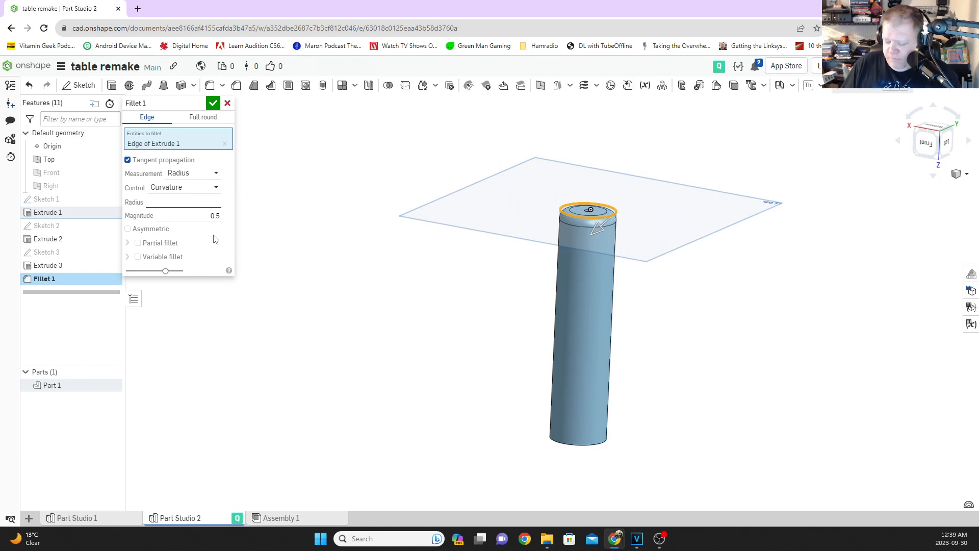
key(Return)
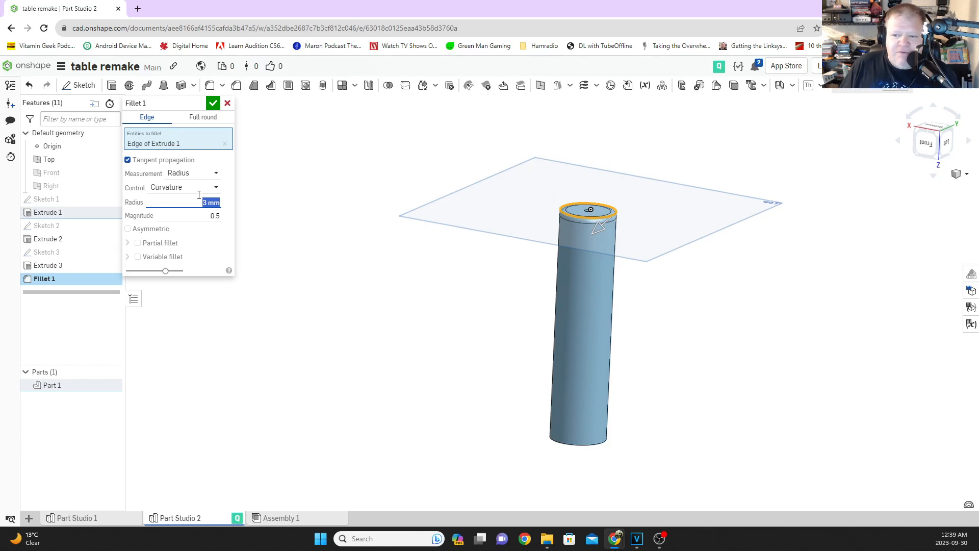
click(212, 103)
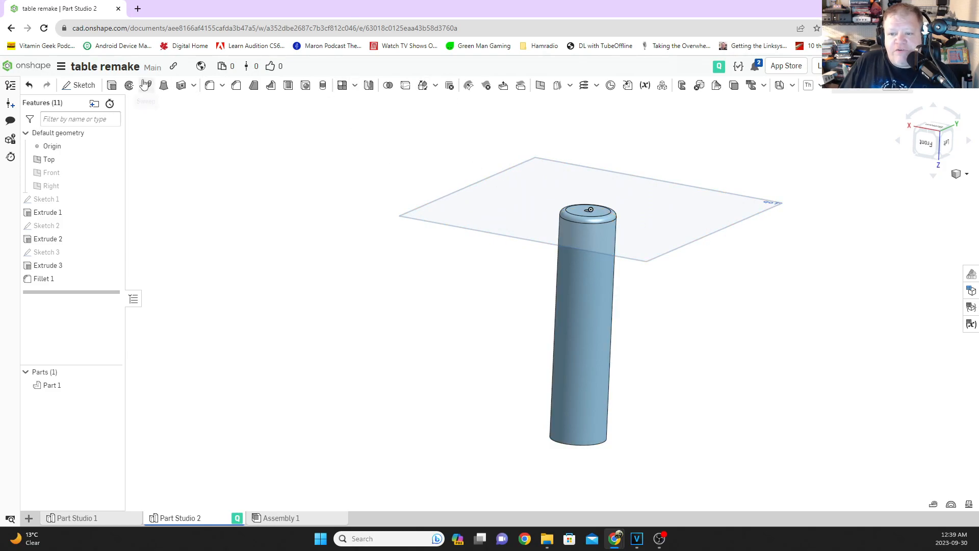
click(29, 86)
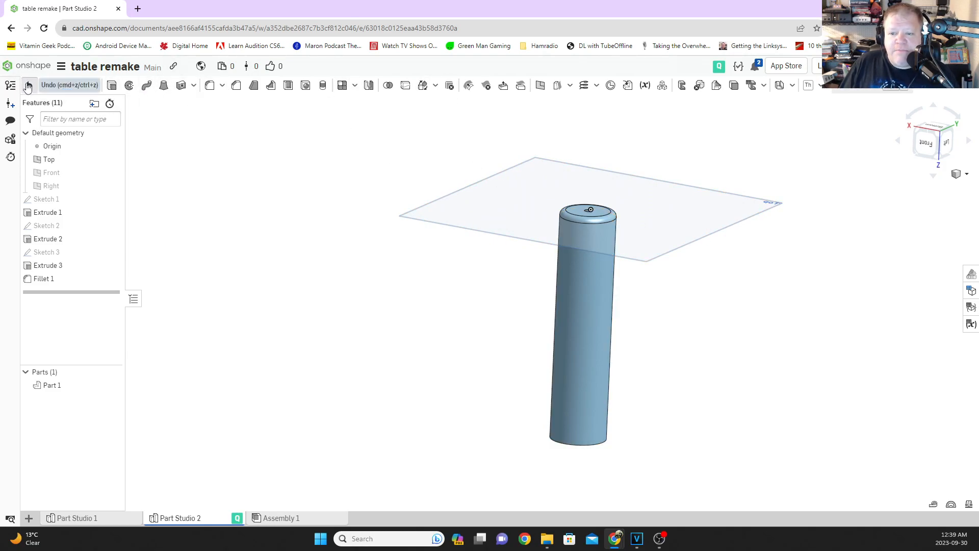
Set up a distance-and-angle chamfer of 5 mm on the outer edge of the leg's closed end.
click(235, 87)
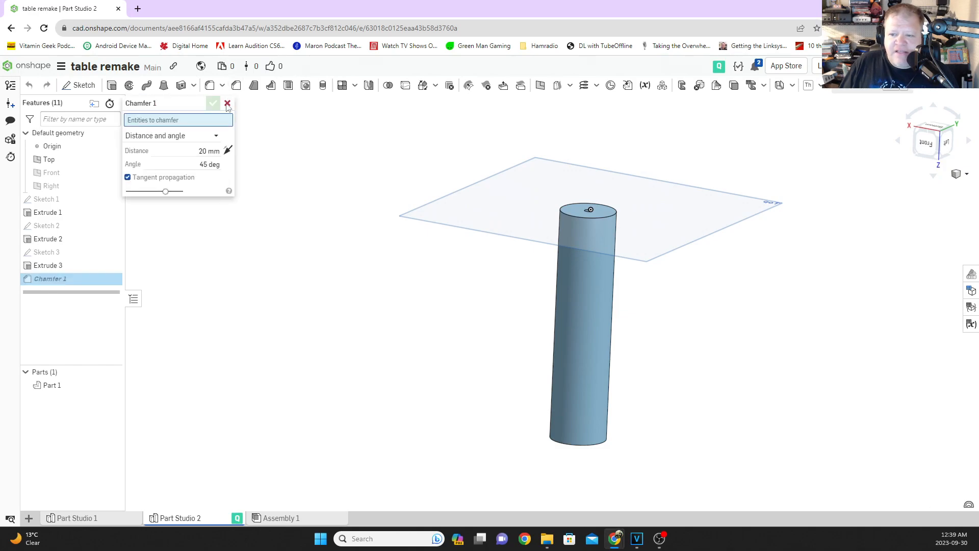
click(571, 216)
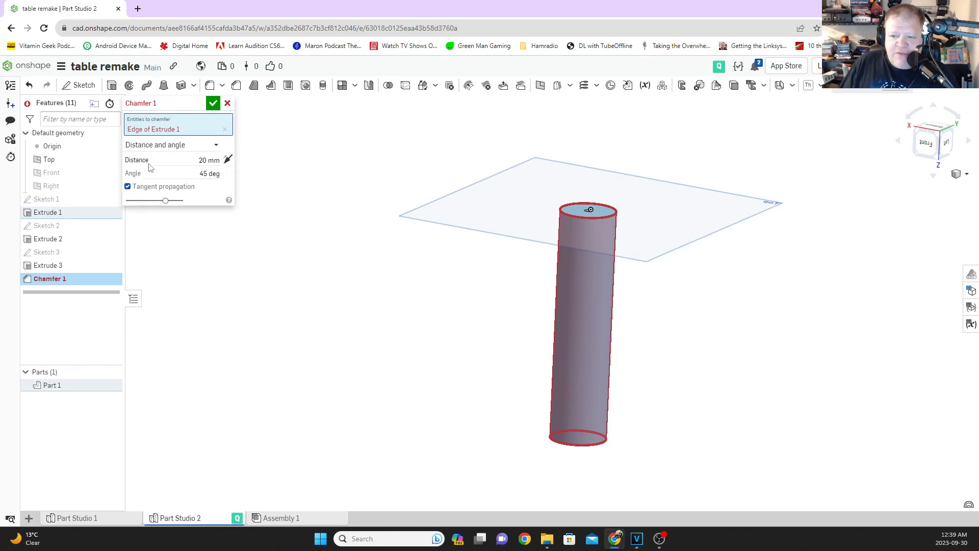
click(207, 160)
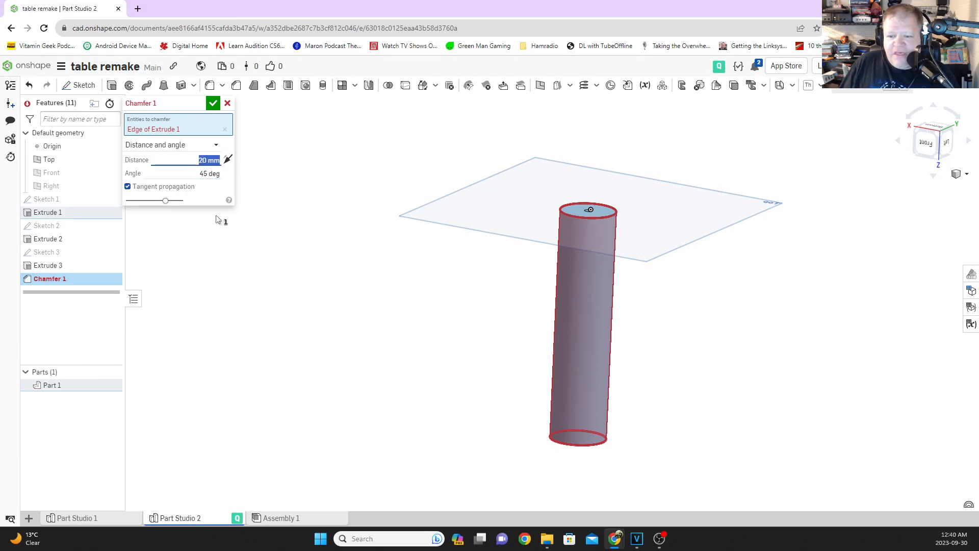
key(BackSpace)
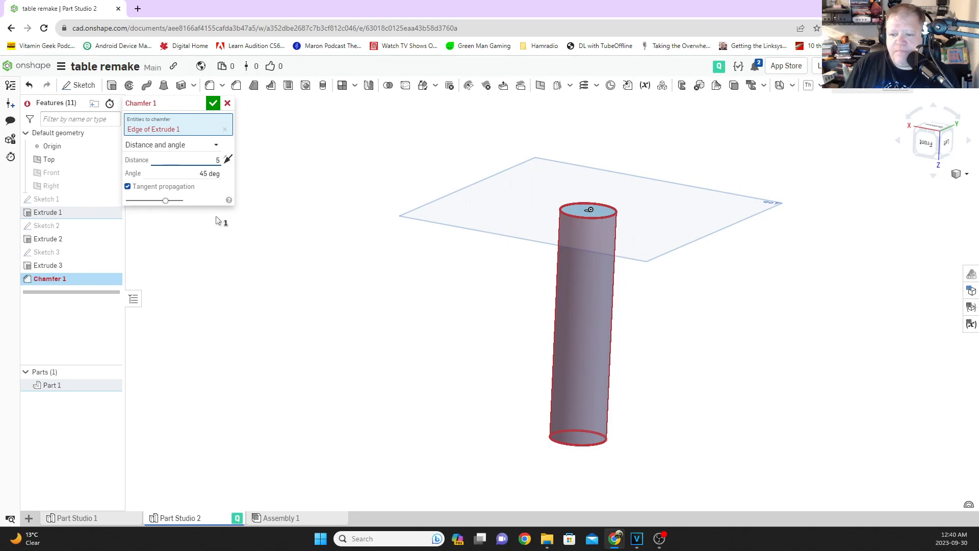
click(573, 218)
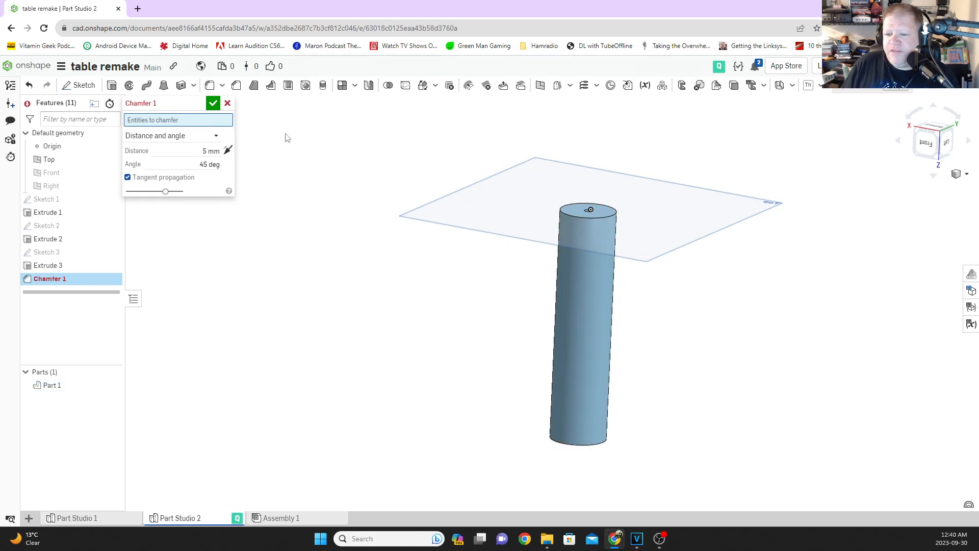
click(587, 220)
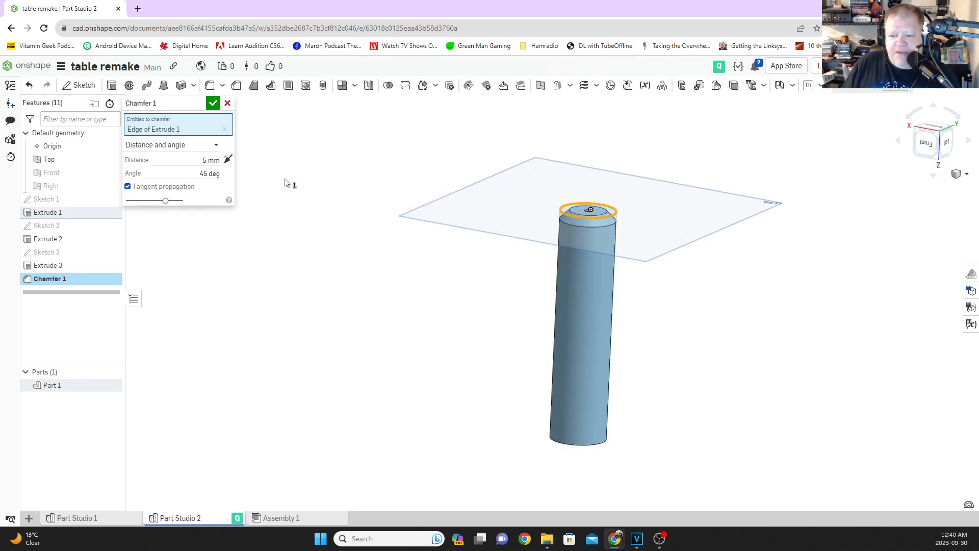
Set the leg chamfer's angle to 20 degrees and its distance to 2 mm.
click(210, 175)
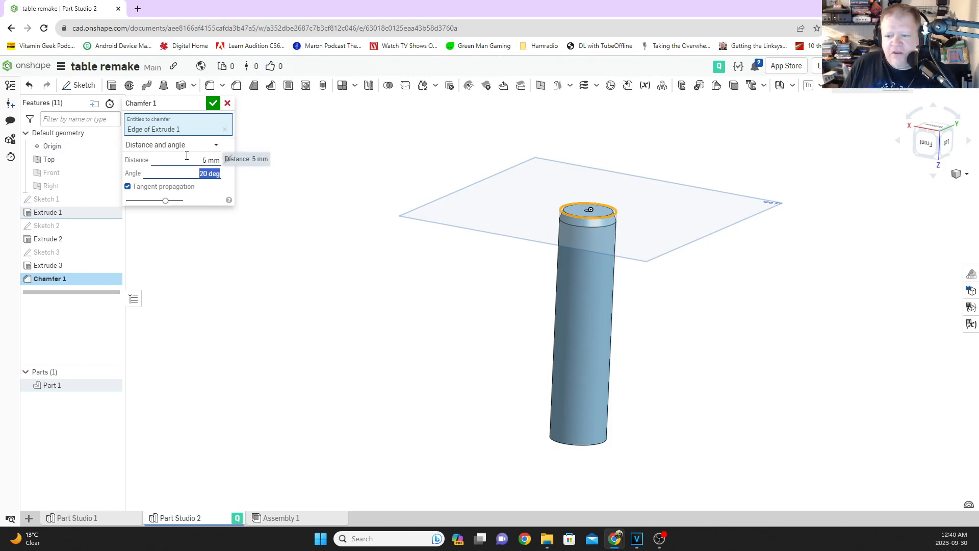
click(205, 160)
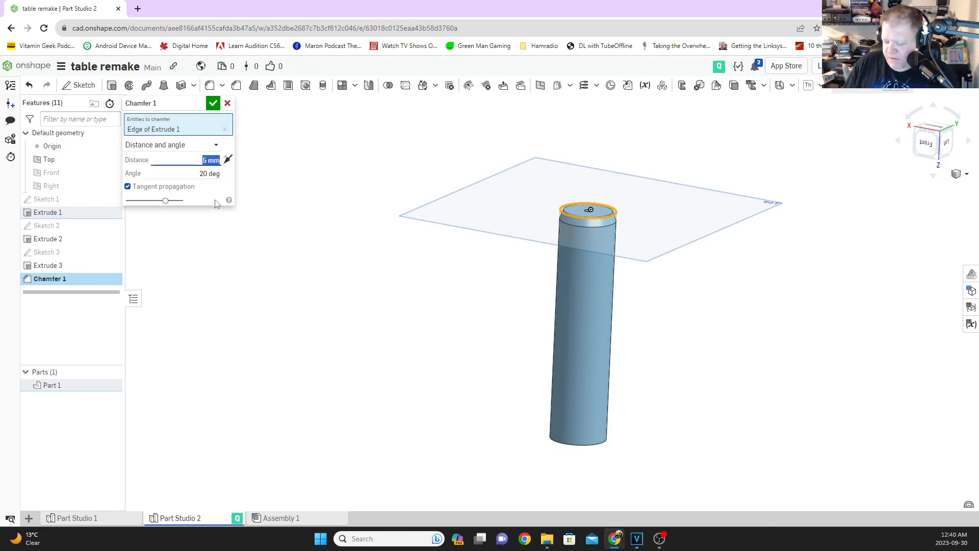
text(2)
key(Return)
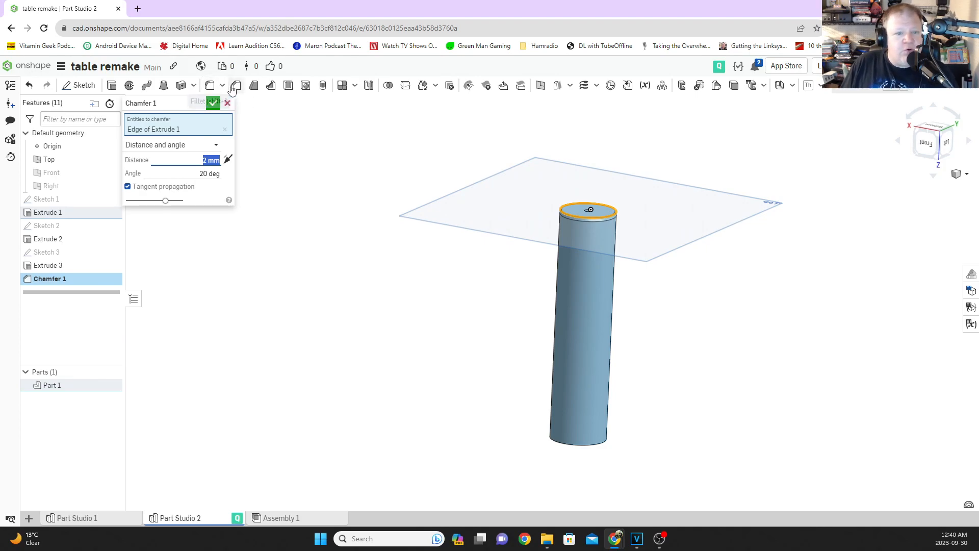
right_drag(566, 308, 537, 252)
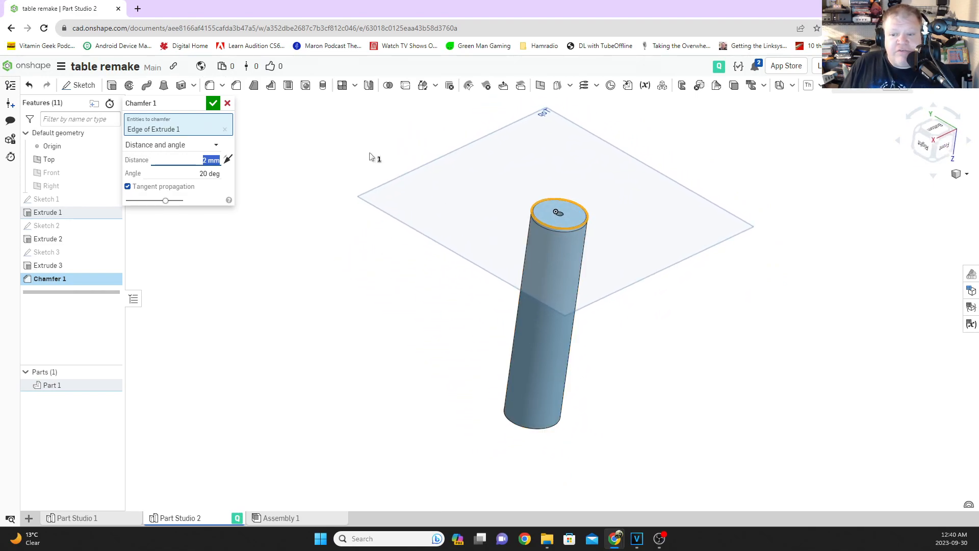